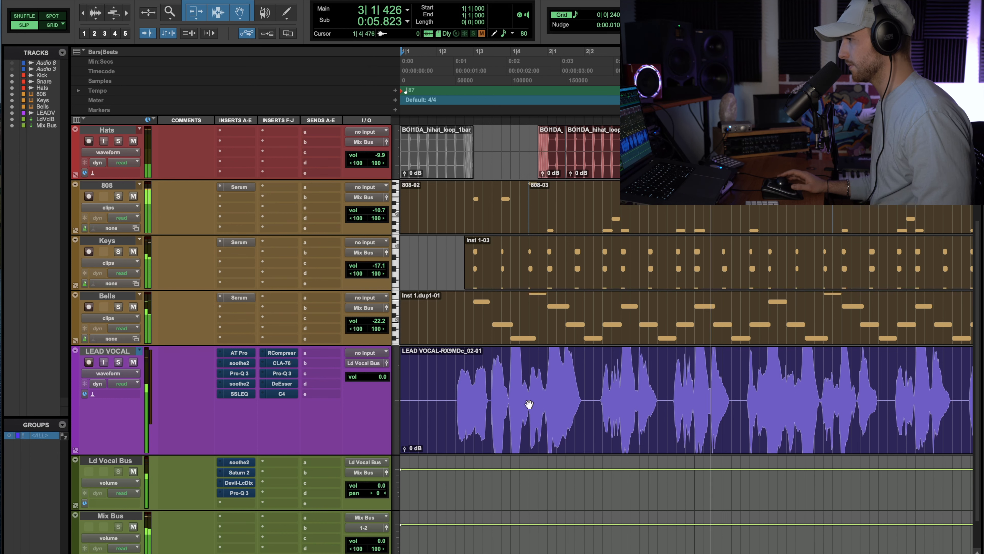
Solo the lead vocal track, play it from just before its first phrase, and shrink its waveform display
click(119, 361)
key(space)
click(448, 384)
key(space)
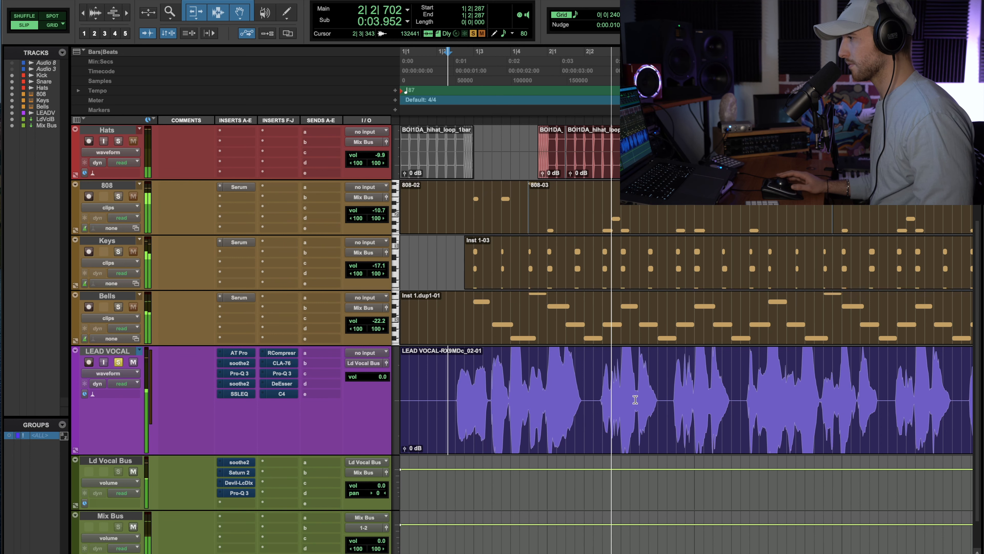
scroll(762, 391, down, 3)
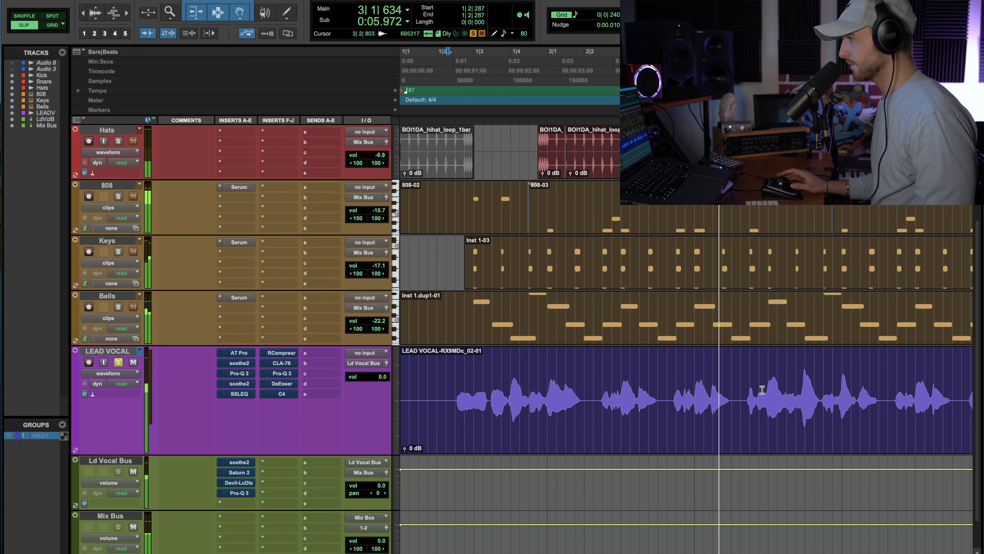
scroll(776, 381, right, 1)
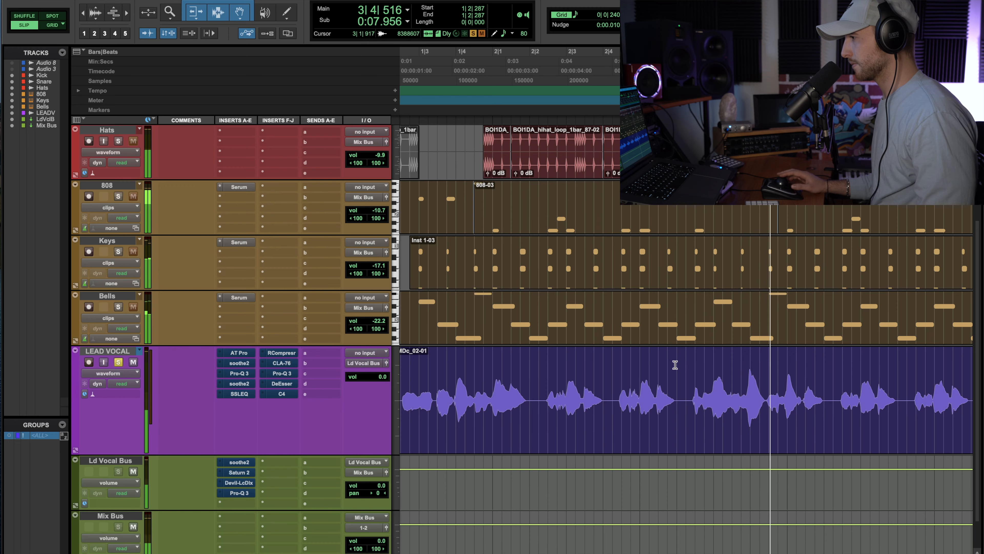
scroll(675, 364, left, 2)
key(space)
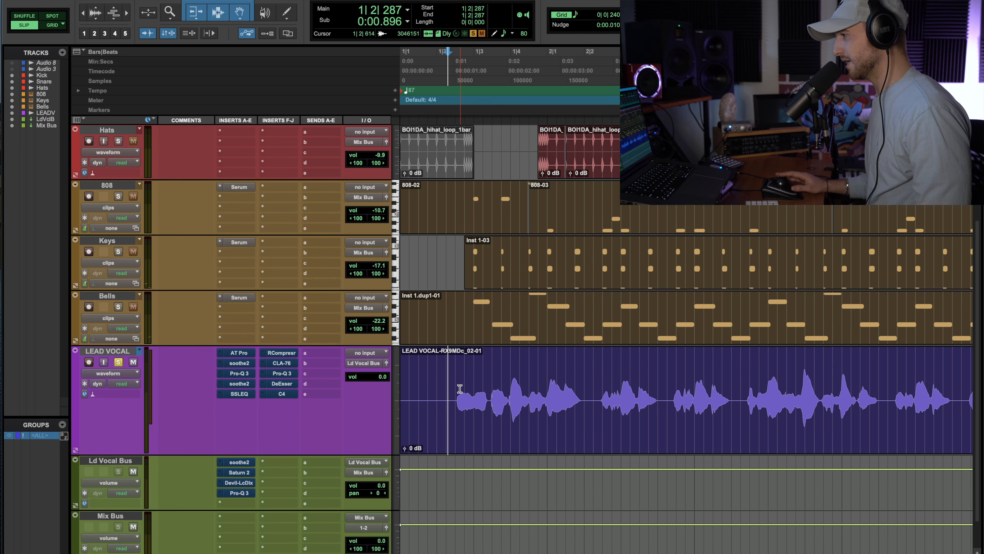
Activate Auto-Tune Pro on the lead vocal and review its input type options, keeping ALTO/TENOR selected
drag(450, 378, 569, 384)
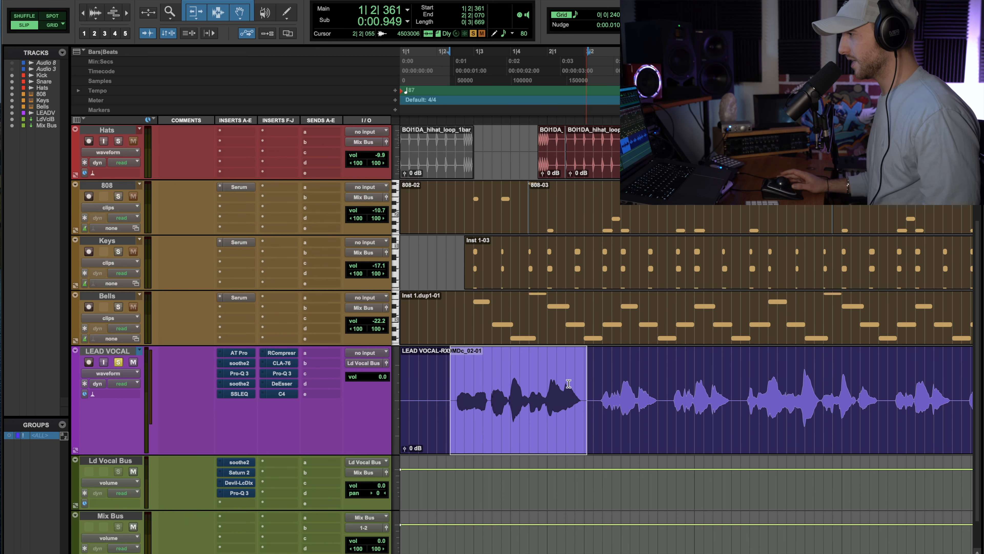
click(239, 353)
drag(628, 60, 336, 7)
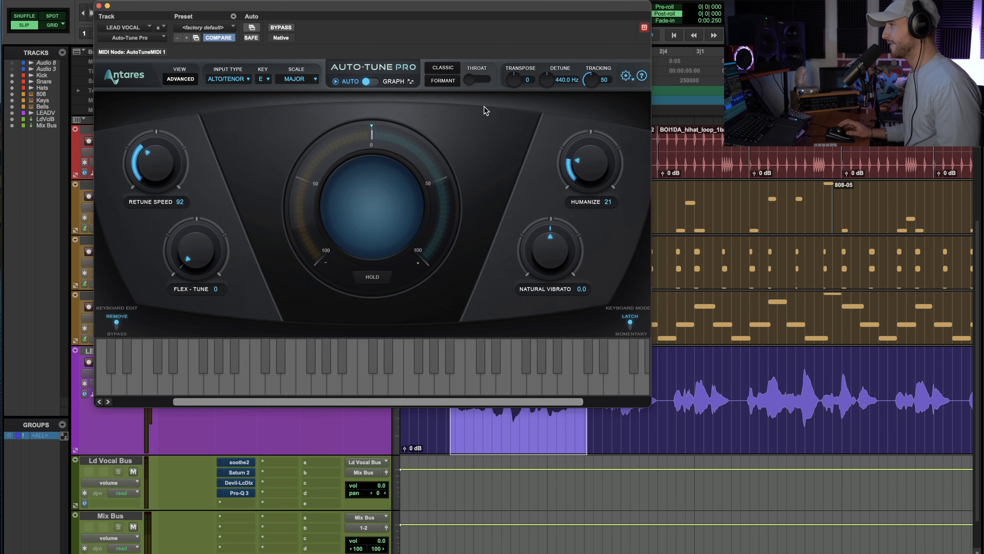
drag(677, 380, 879, 378)
click(231, 79)
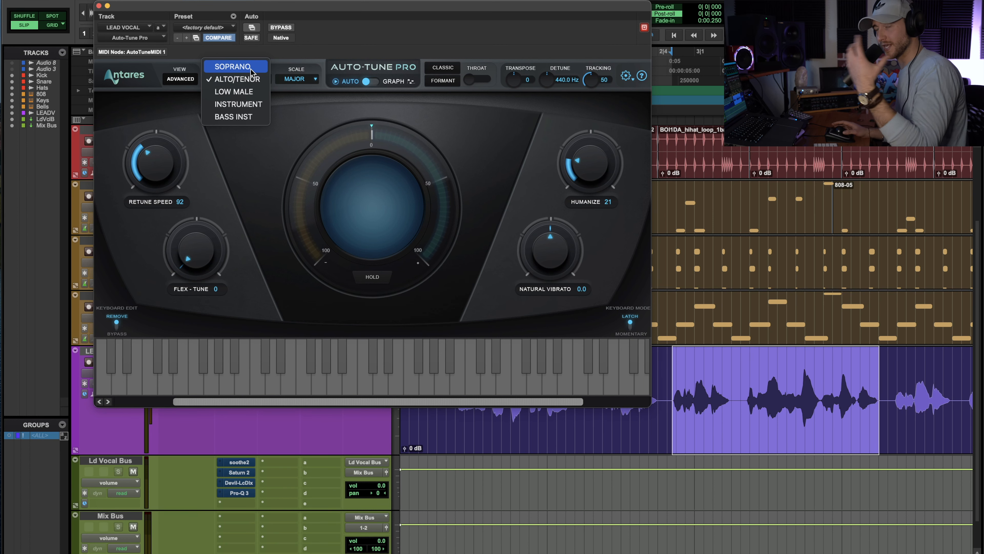
click(318, 113)
Play the vocal from just before its third phrase to hear it through Auto-Tune Pro
click(664, 388)
key(space)
key(space)
key(space)
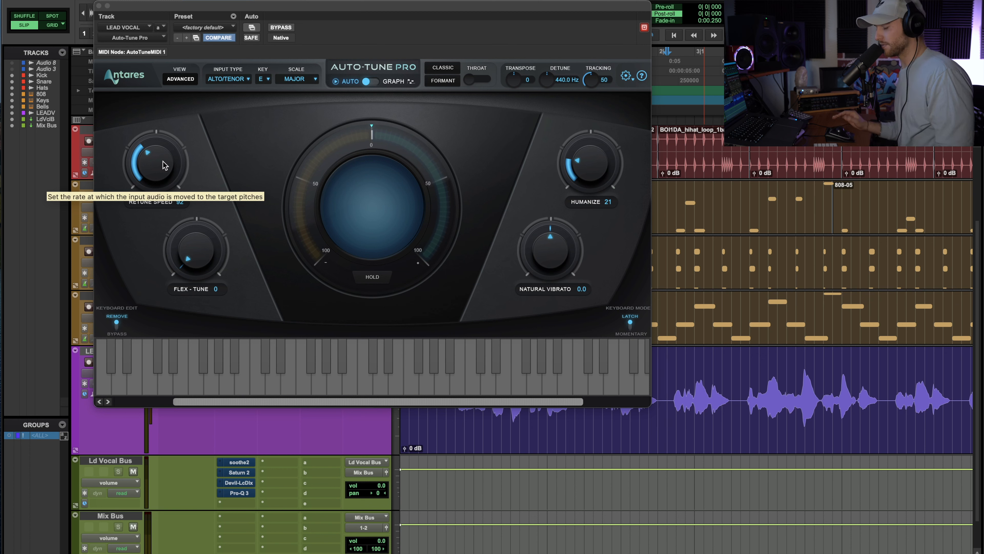
key(space)
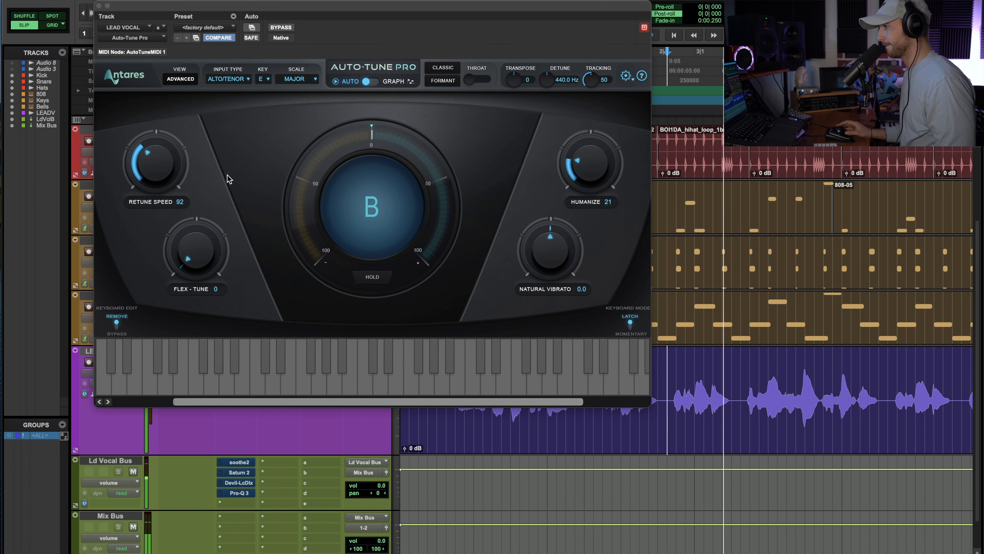
Audition Auto-Tune's retune speed at 0, set it to 90, and close the plug-in
drag(155, 164, 145, 76)
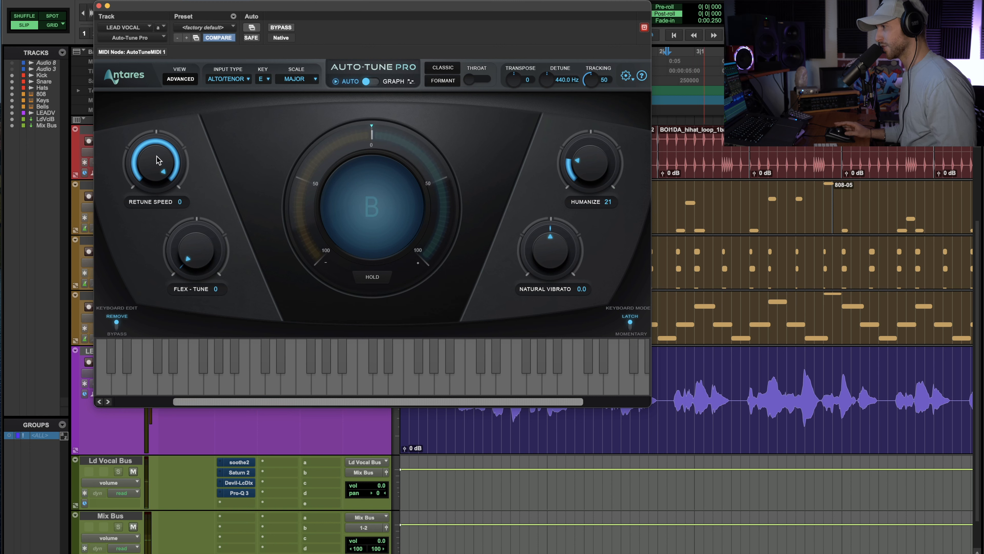
drag(157, 160, 144, 214)
key(space)
drag(147, 176, 147, 179)
key(space)
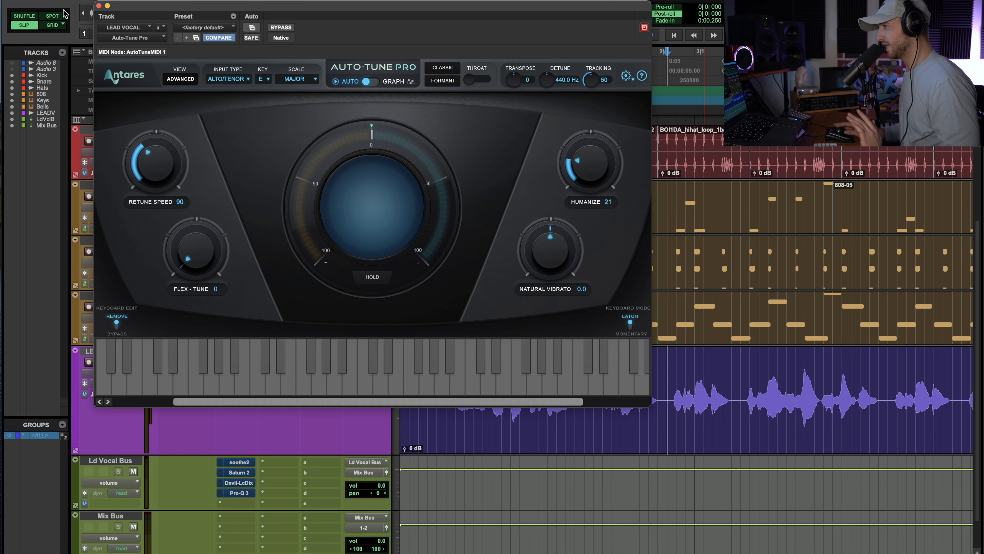
click(98, 6)
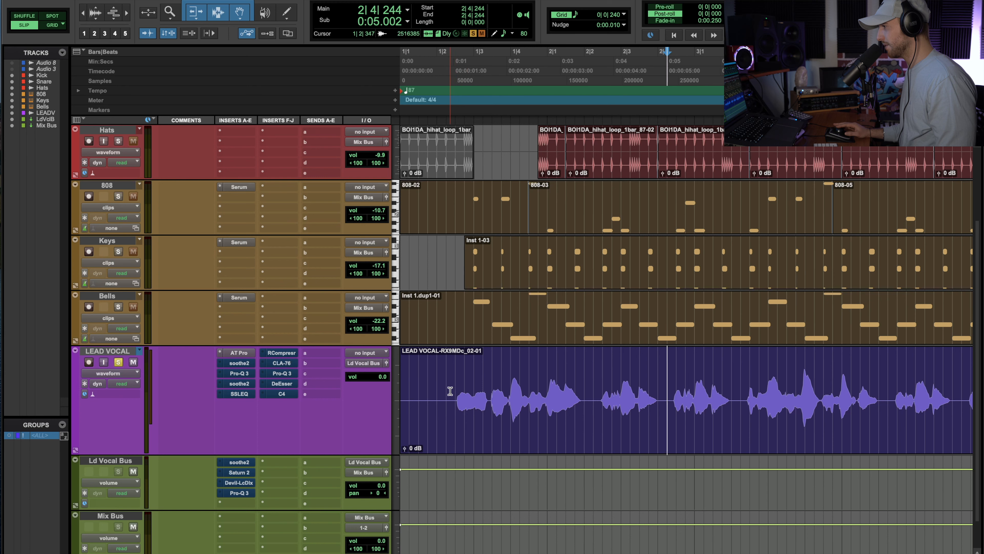
Select the opening vocal phrases on the lead vocal clip and switch to the mixer with the lead vocal channel selected
drag(450, 364, 883, 366)
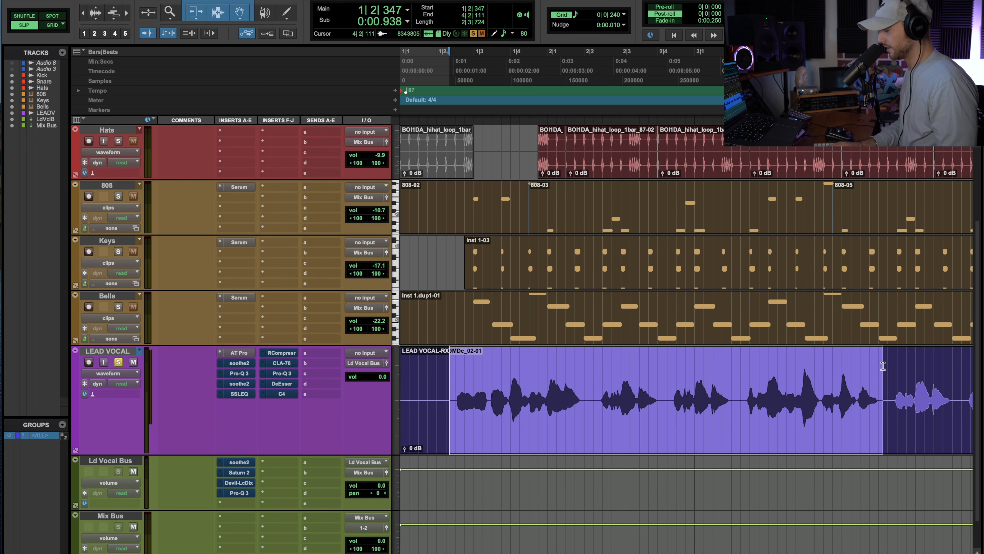
key(super+equal)
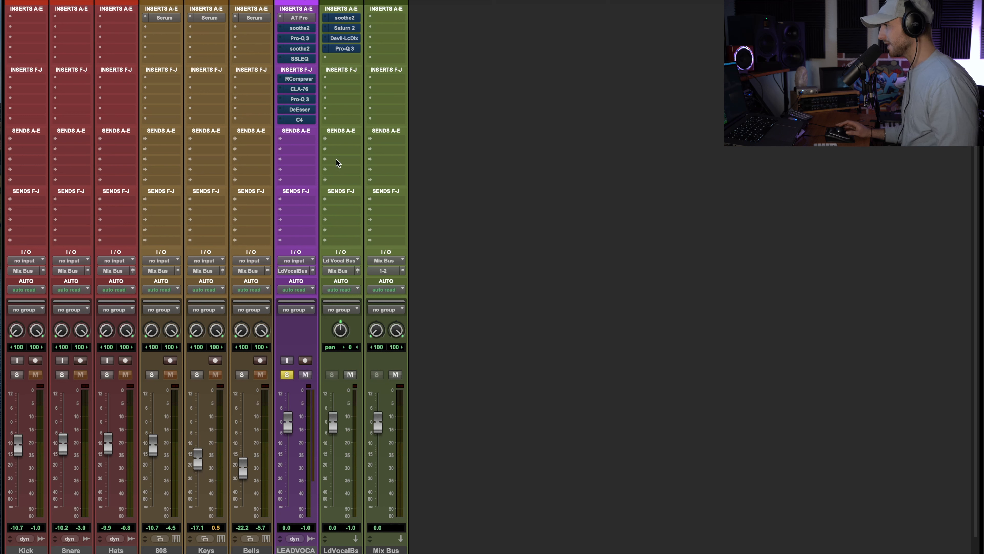
click(289, 550)
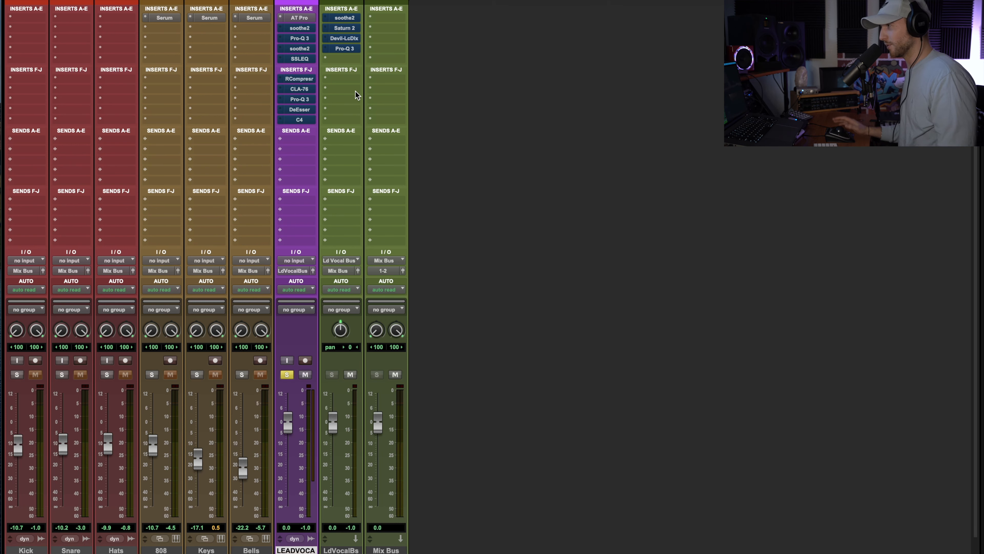
Open the first soothe2 insert on the lead vocal channel and take it out of bypass
click(301, 29)
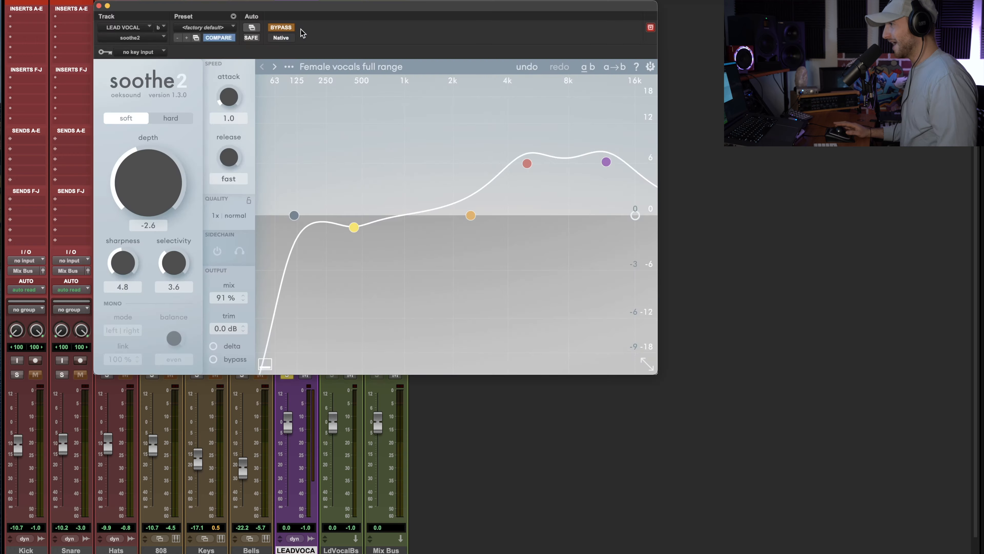
drag(316, 8, 402, 84)
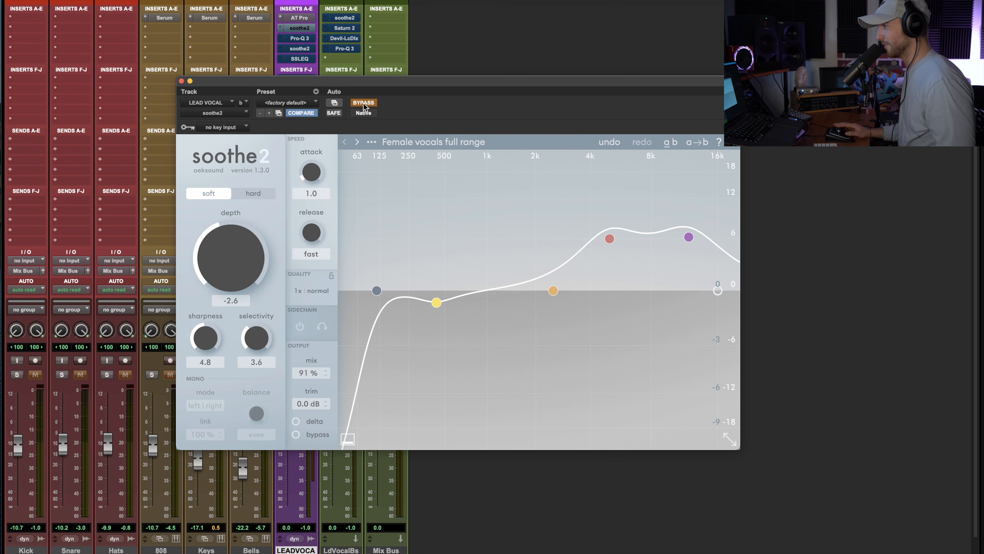
click(371, 103)
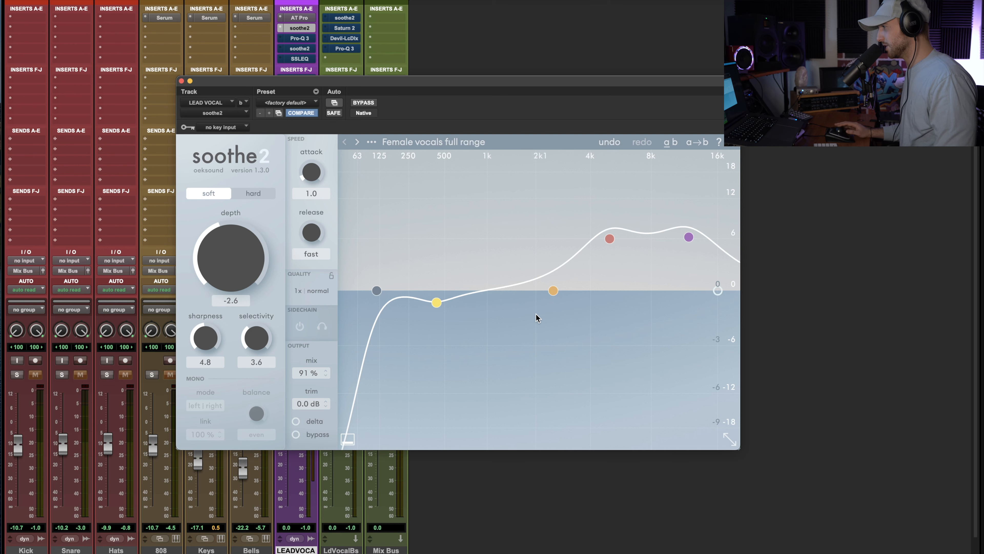
Play the vocal through soothe2 and audition only the removed signal using the delta mode
key(space)
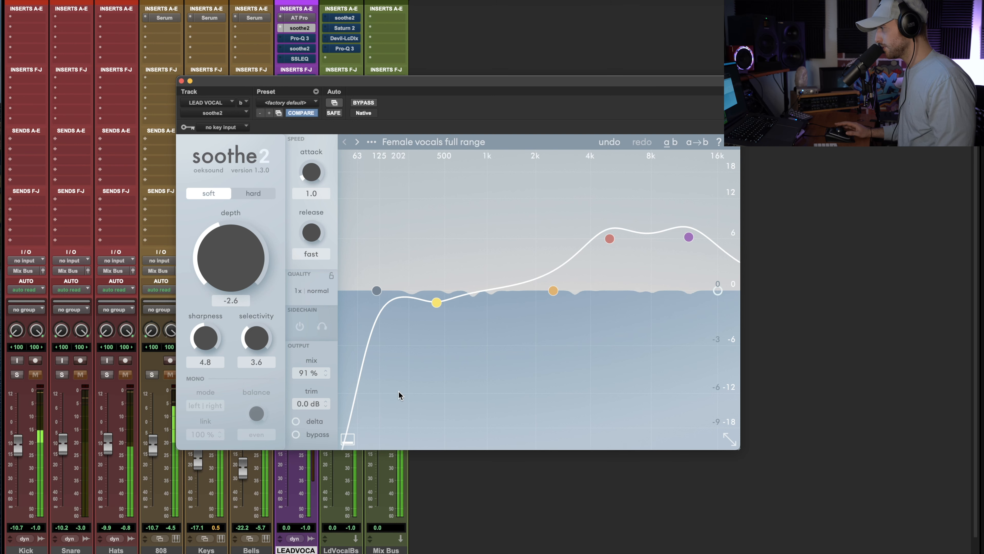
mouse_move(295, 422)
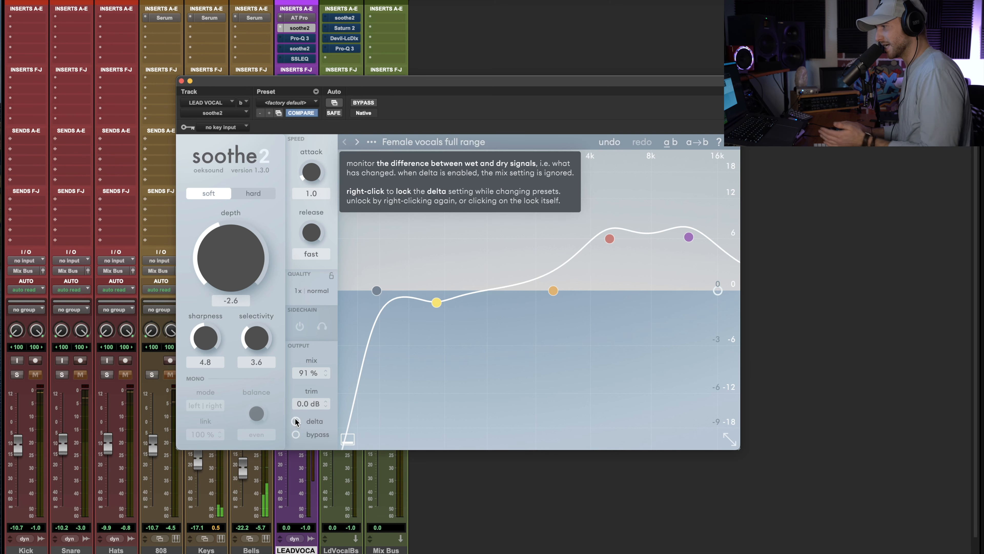
click(295, 421)
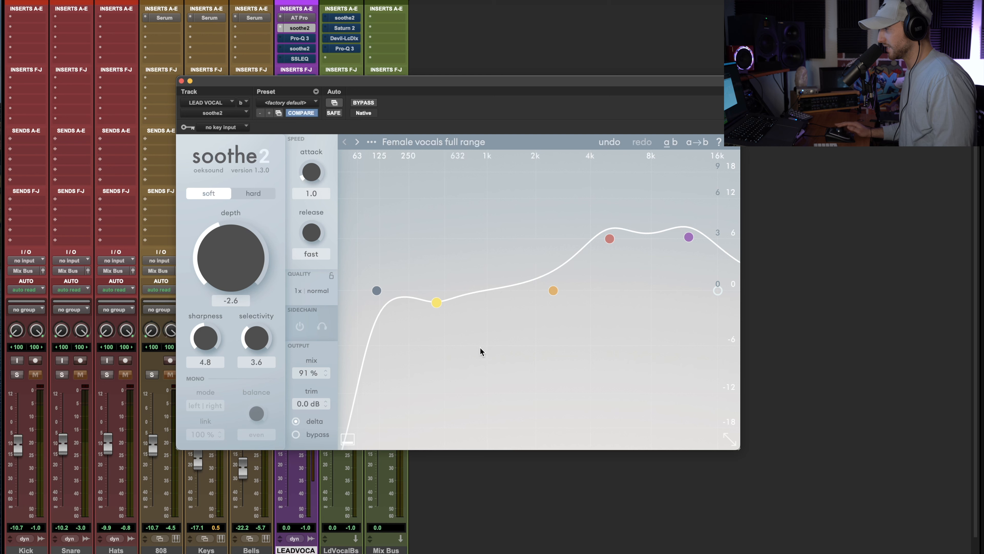
key(space)
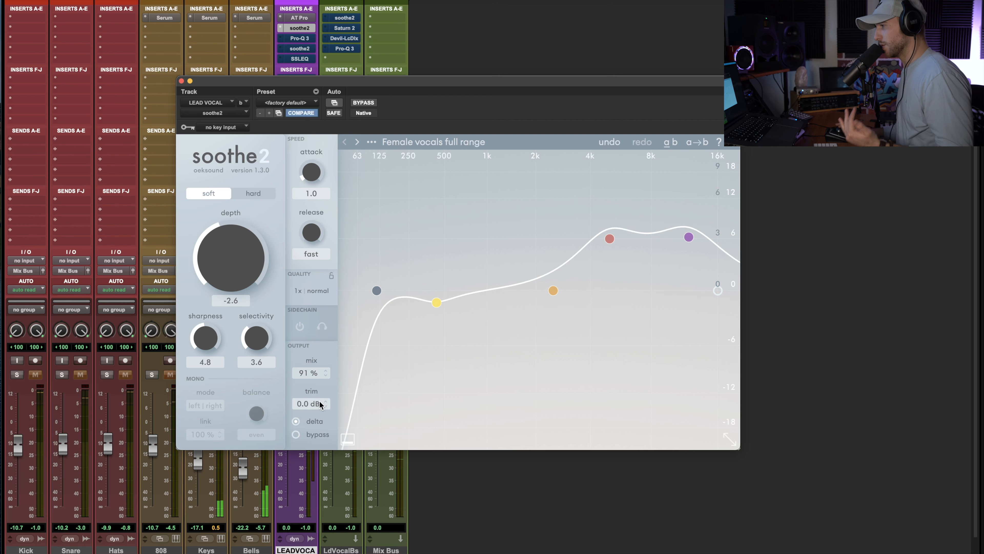
click(297, 421)
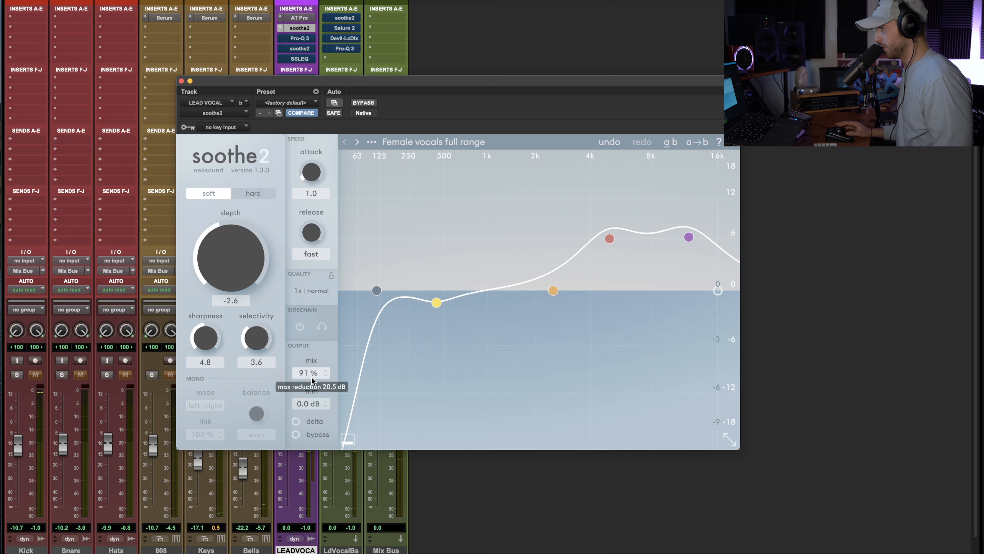
Try a soothe2 depth of 8.1 and audition the removed signal in delta mode
drag(236, 285, 236, 268)
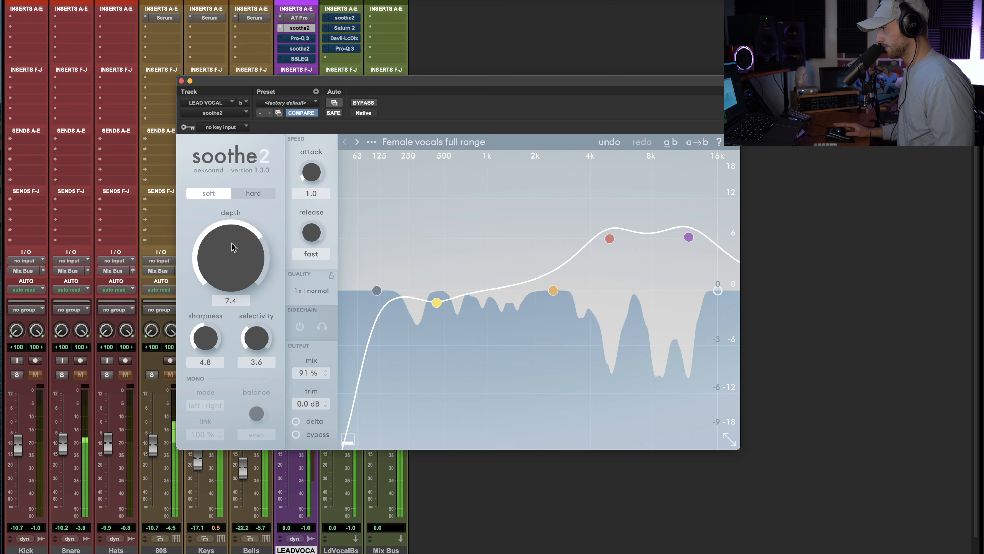
click(302, 421)
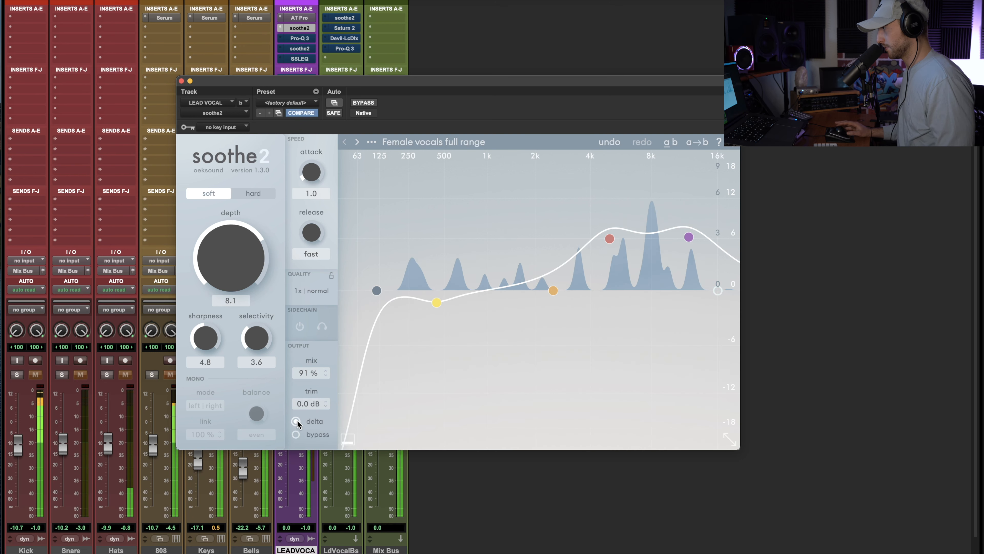
click(302, 422)
Bring the soothe2 depth back down to a lighter setting and close the plug-in
drag(236, 265, 236, 306)
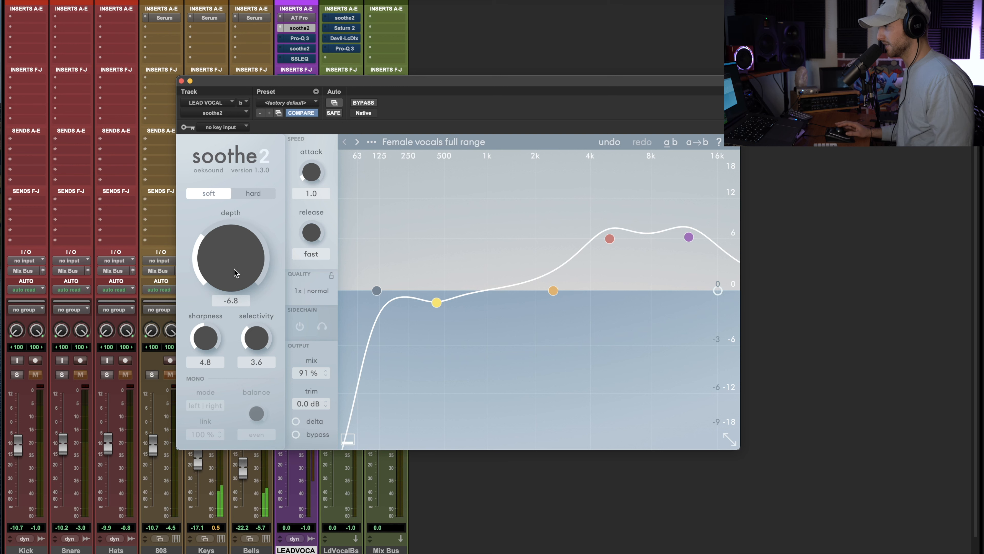
drag(236, 273, 234, 260)
click(181, 81)
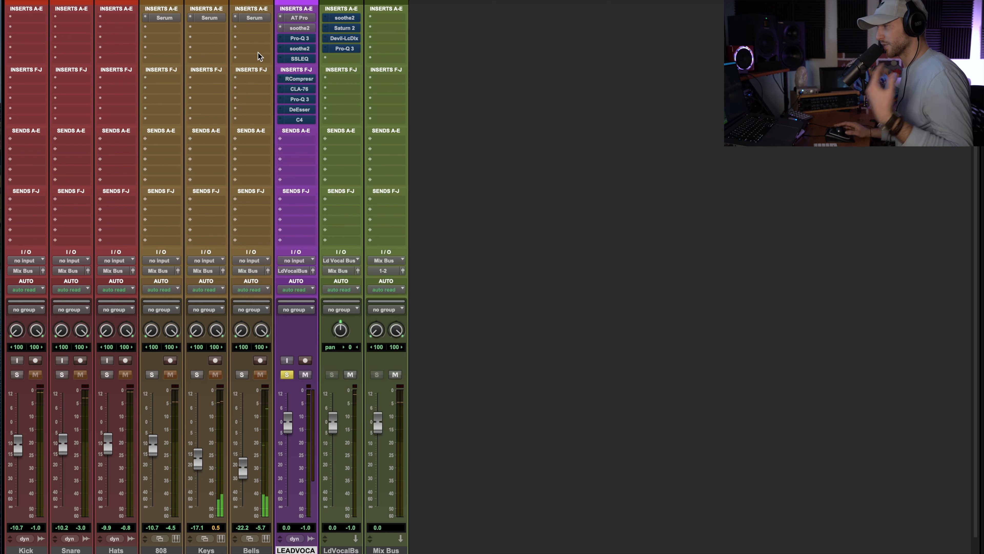
Open the first Pro-Q 3 insert on the lead vocal channel and take it out of bypass
click(299, 39)
click(363, 102)
mouse_move(415, 79)
mouse_down()
mouse_move(479, 92)
mouse_move(429, 72)
mouse_up()
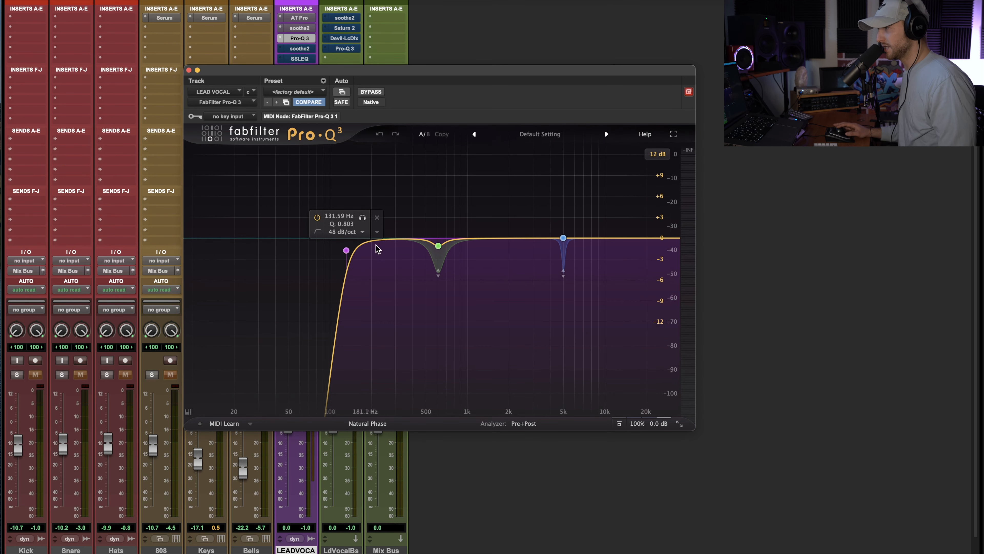
Compare the vocal with the 131.59 Hz low-cut band off and on, and solo the band to hear what it removes
double_click(347, 252)
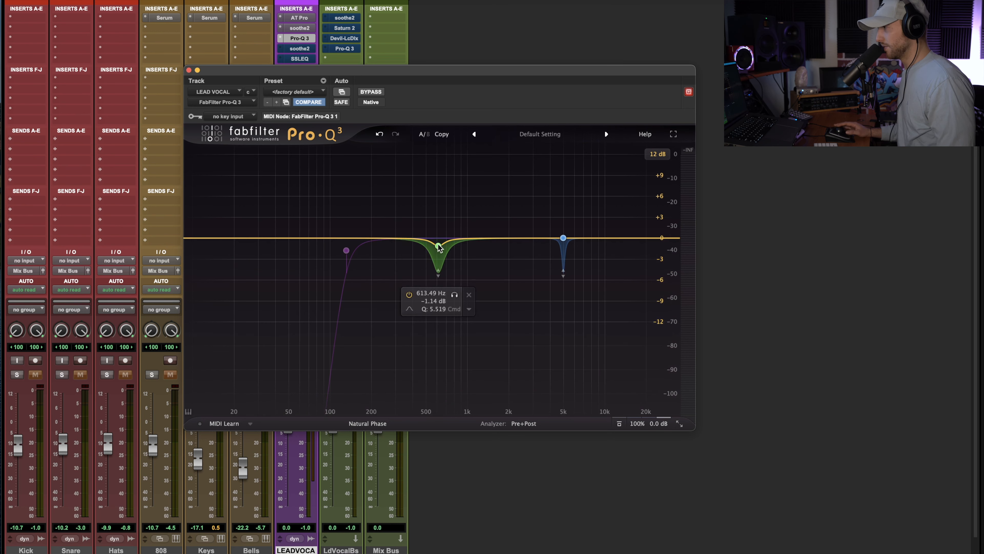
key(space)
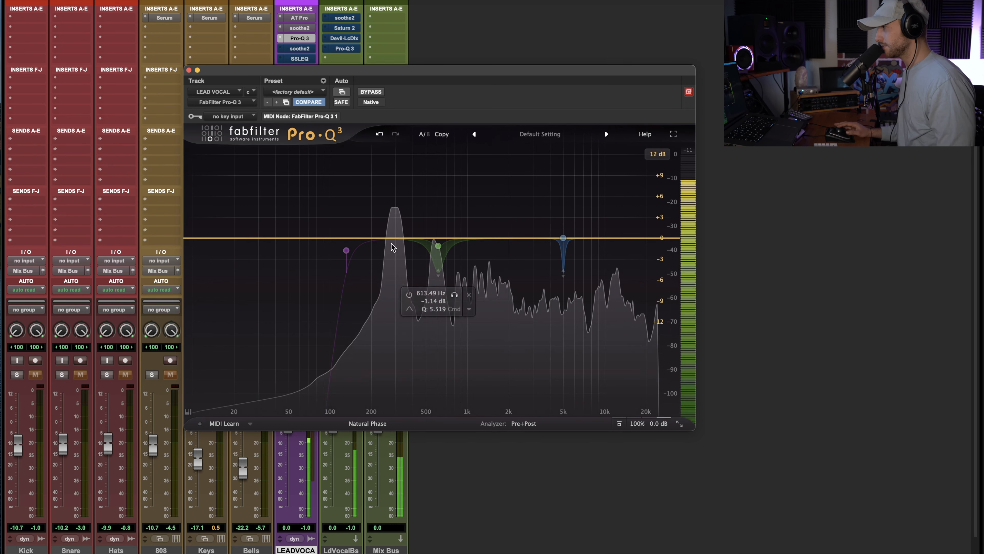
double_click(347, 251)
click(363, 218)
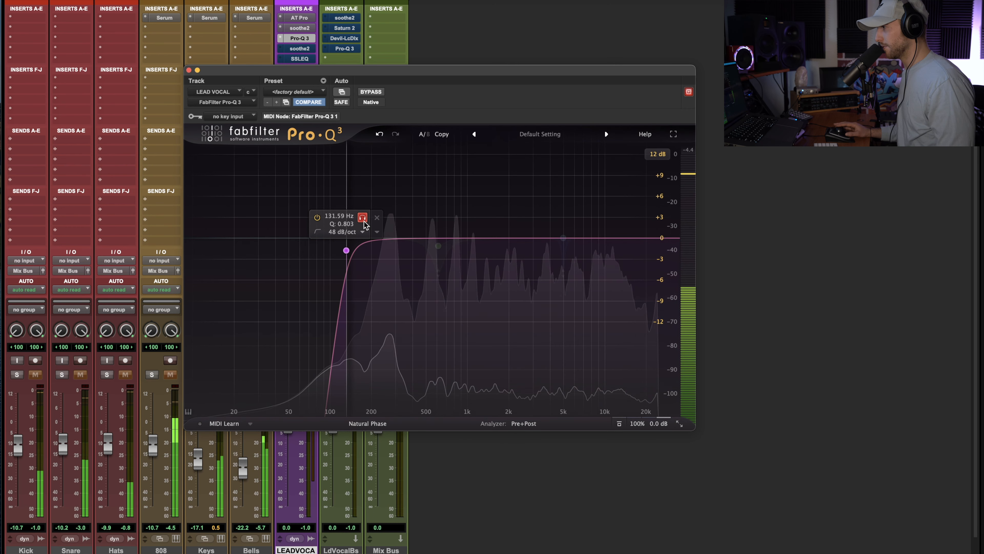
click(363, 221)
key(space)
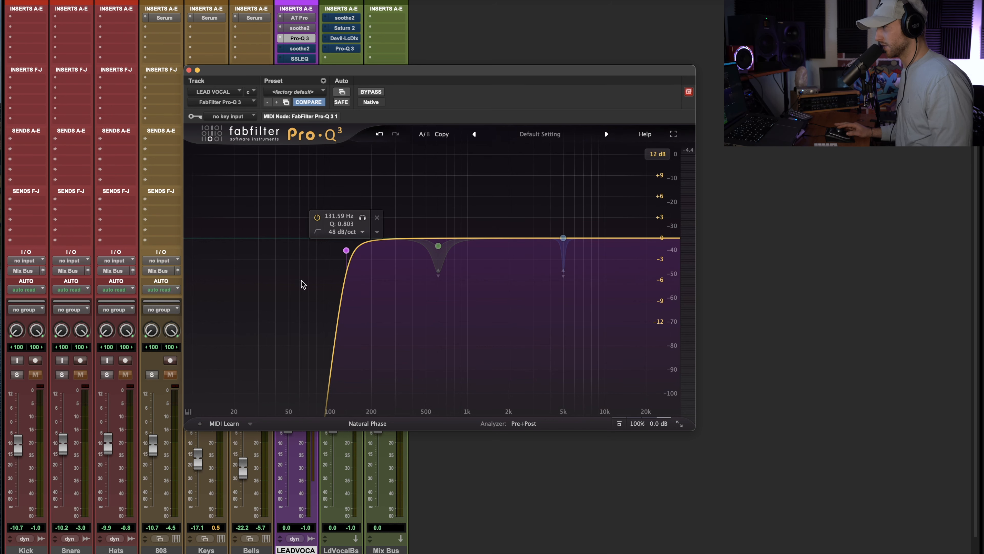
Play the vocal, audition the 613.49 Hz dynamic band in solo, and leave that band active
key(space)
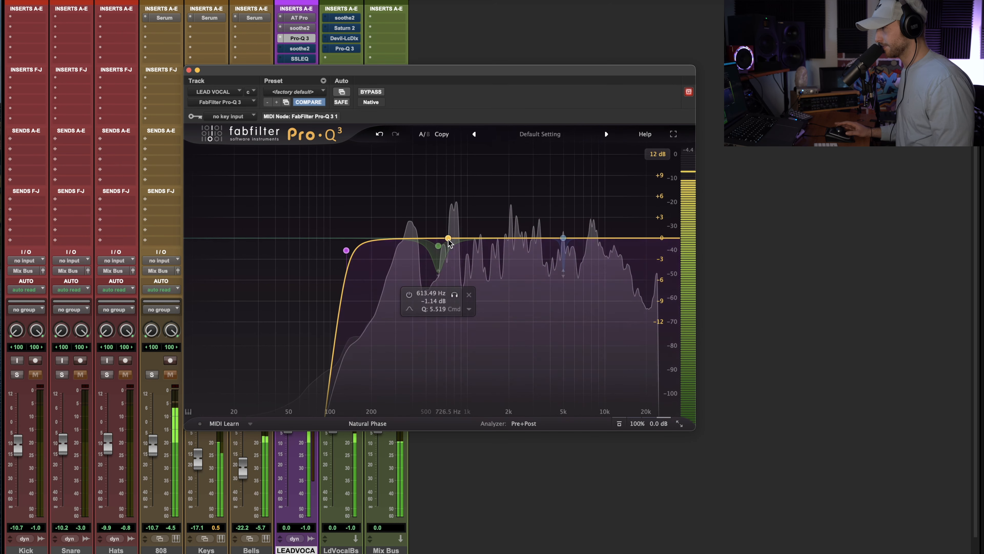
click(454, 295)
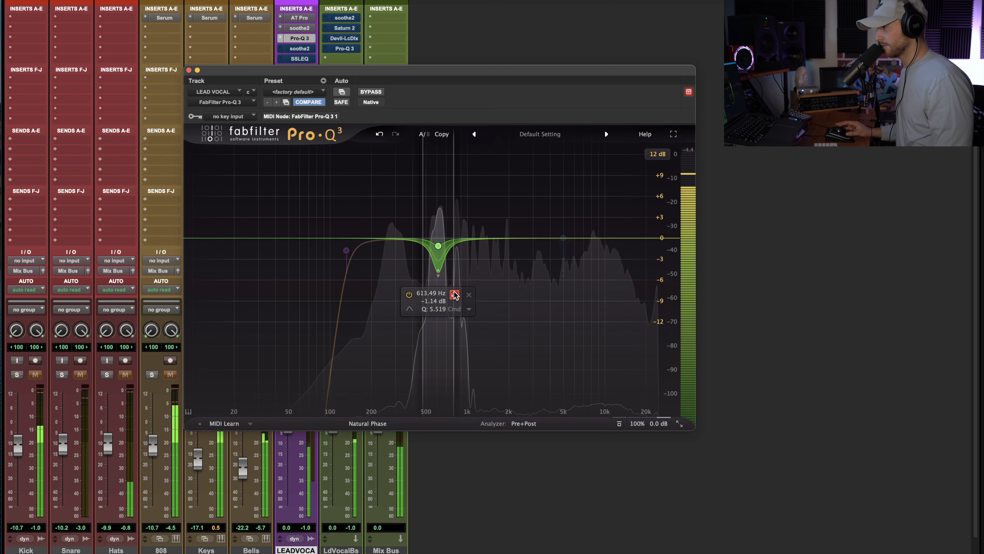
click(455, 295)
click(439, 246)
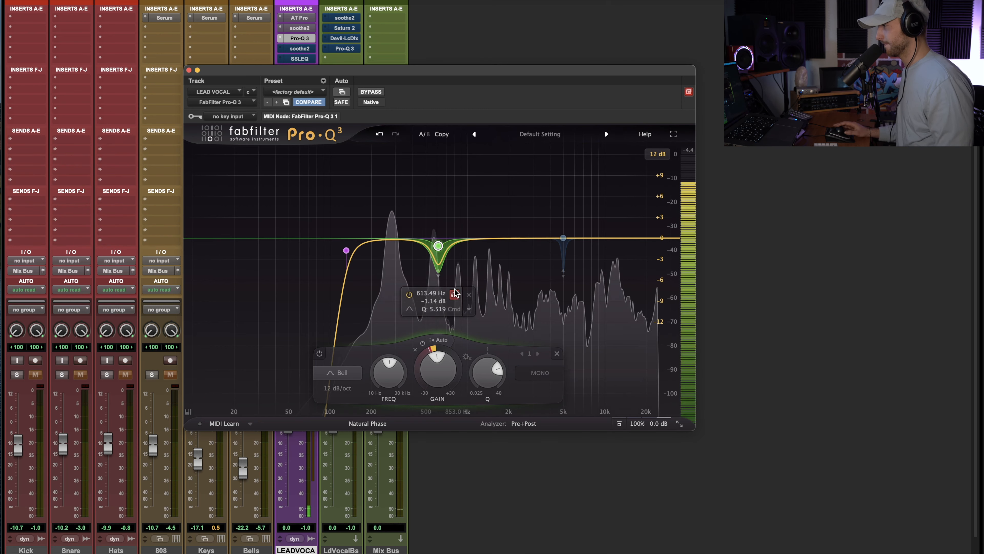
key(space)
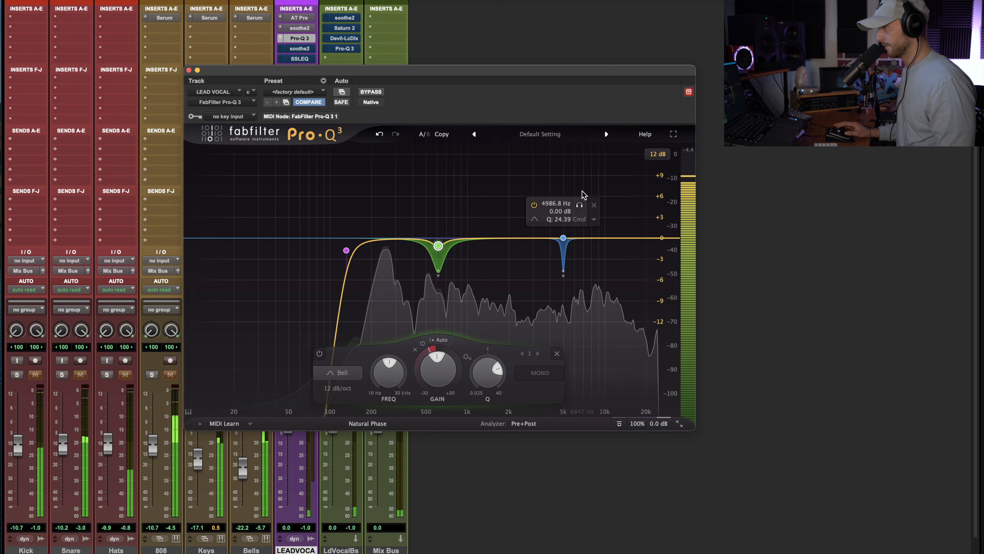
Select the narrow 4986.8 Hz band, toggle its solo during playback to hear what it targets, and close the EQ
click(565, 238)
key(space)
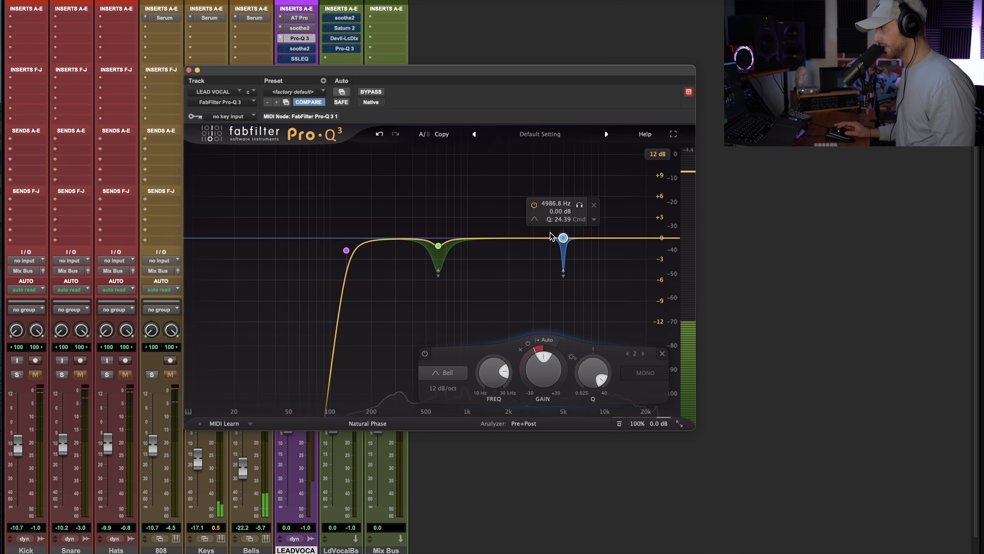
click(580, 206)
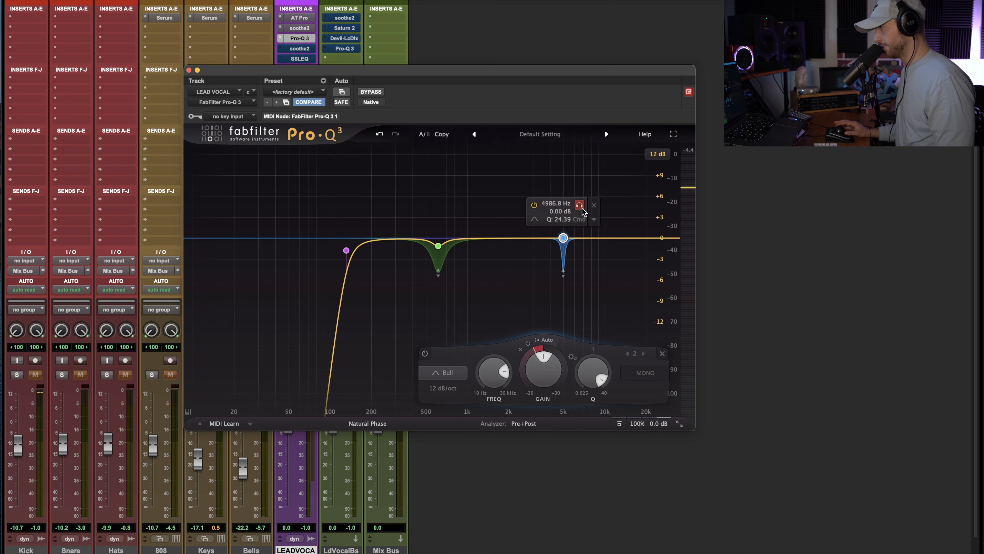
key(space)
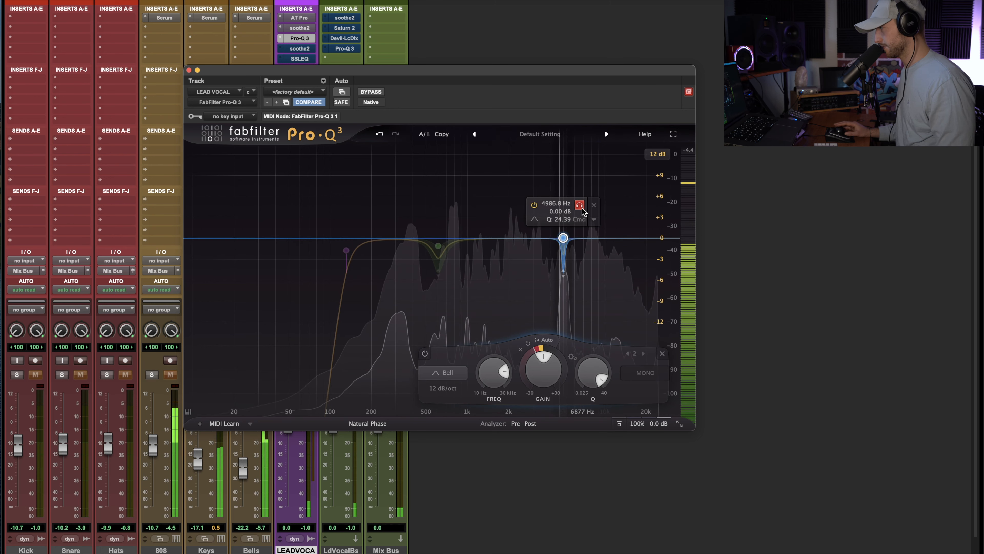
click(579, 206)
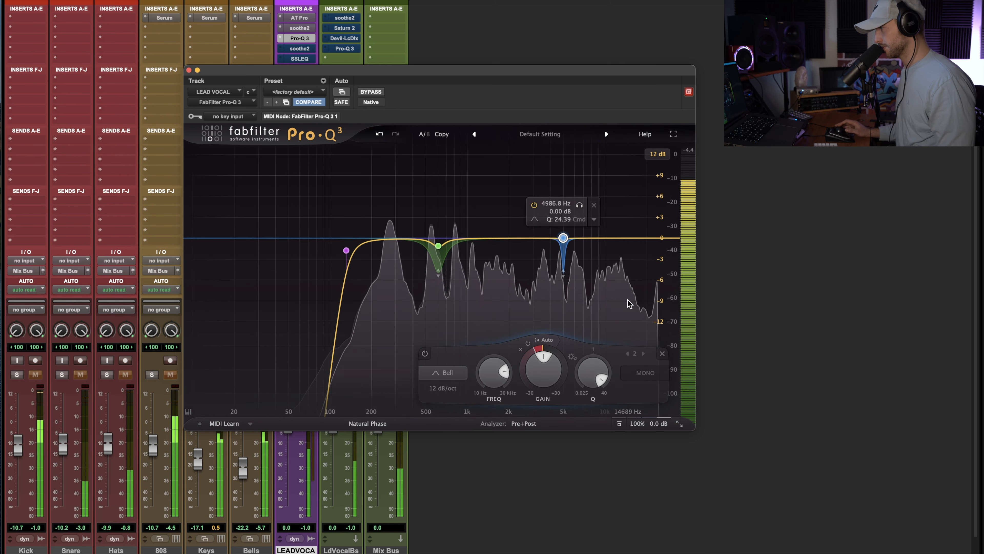
click(580, 206)
click(580, 206)
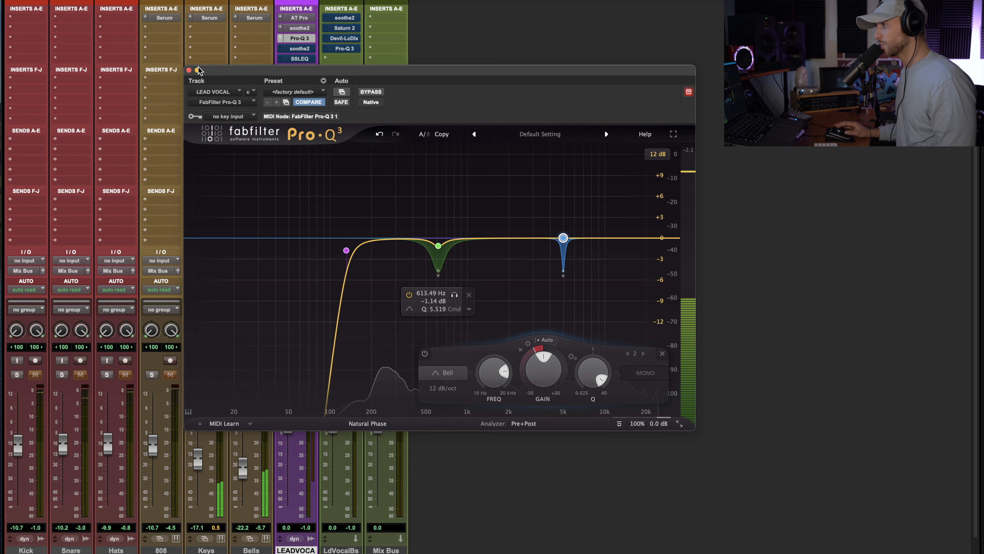
click(189, 71)
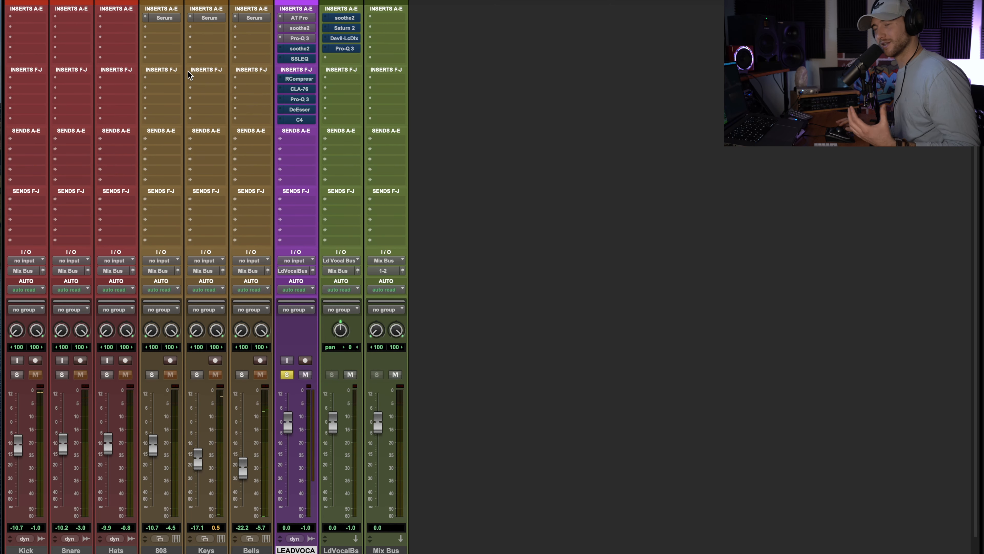
Open the second soothe2 insert on the lead vocal channel and take it out of bypass
click(297, 59)
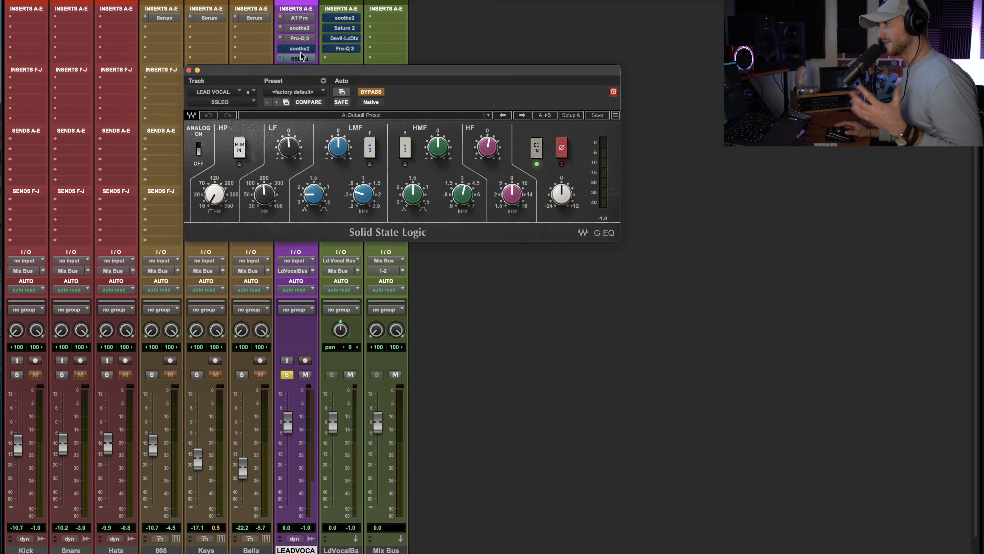
click(300, 49)
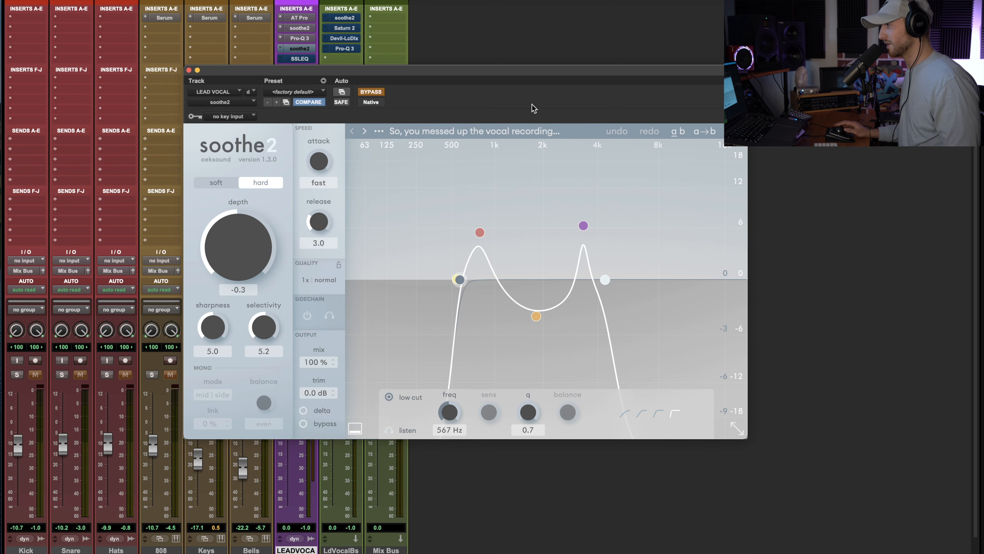
click(379, 92)
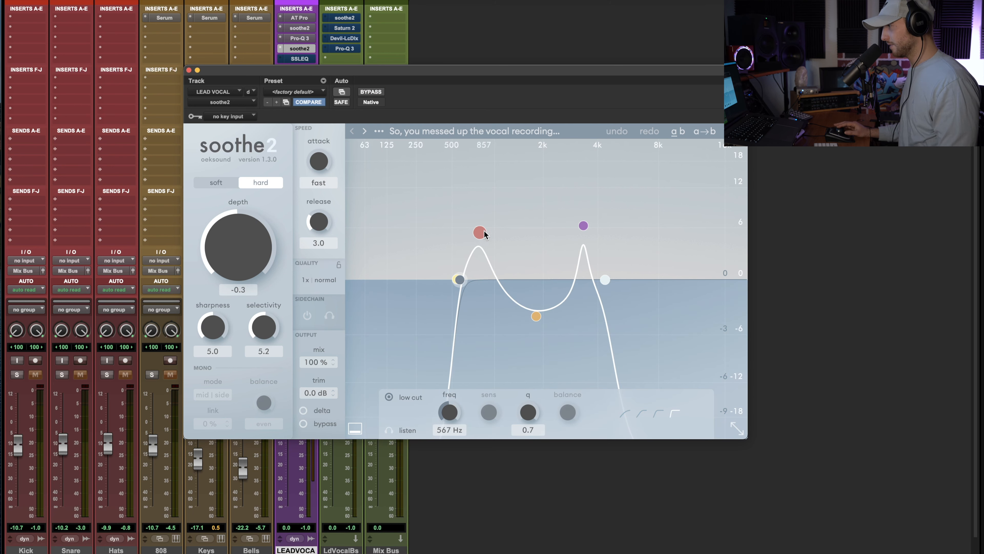
Play the vocal with soothe2 in delta mode and isolate band 3 at 788 Hz to hear what it removes
key(space)
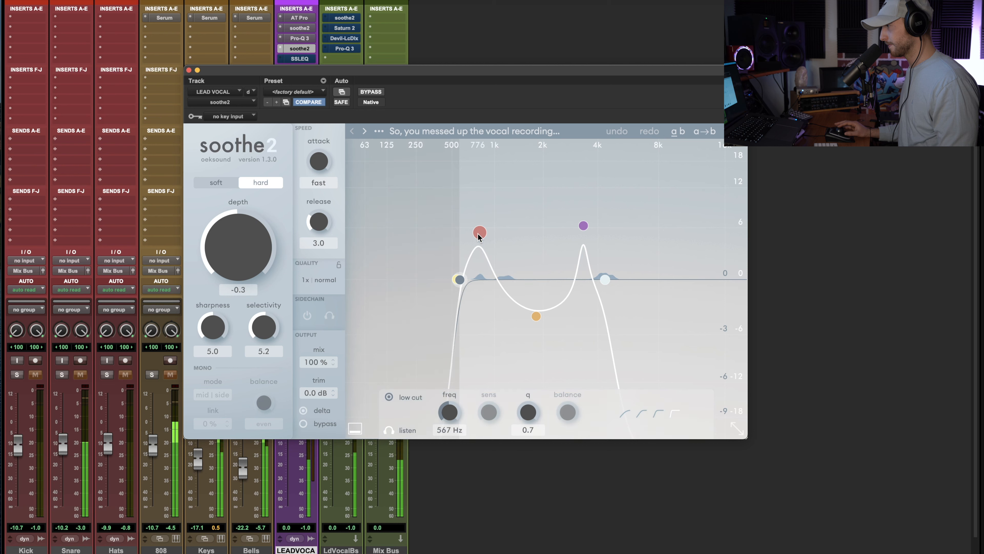
click(479, 233)
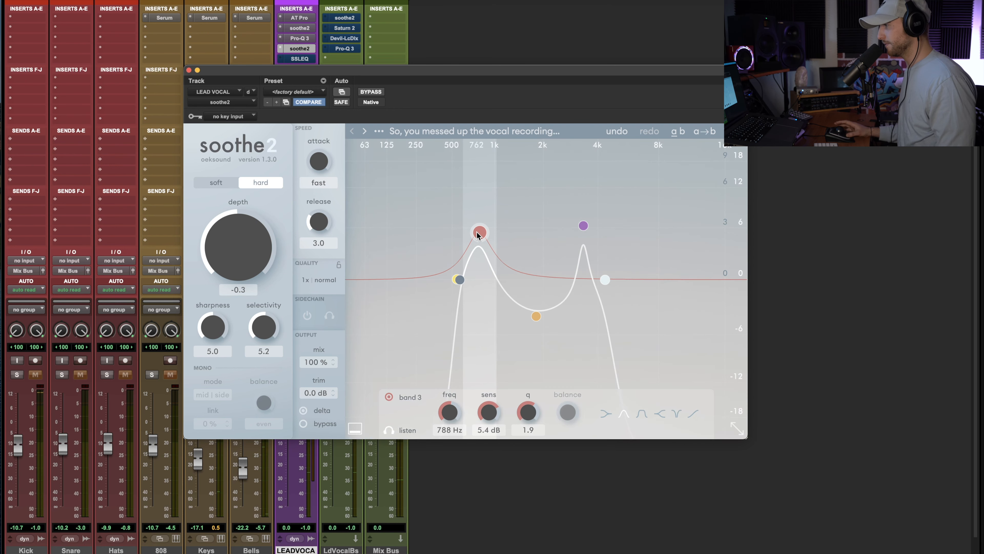
key(space)
super+click(477, 232)
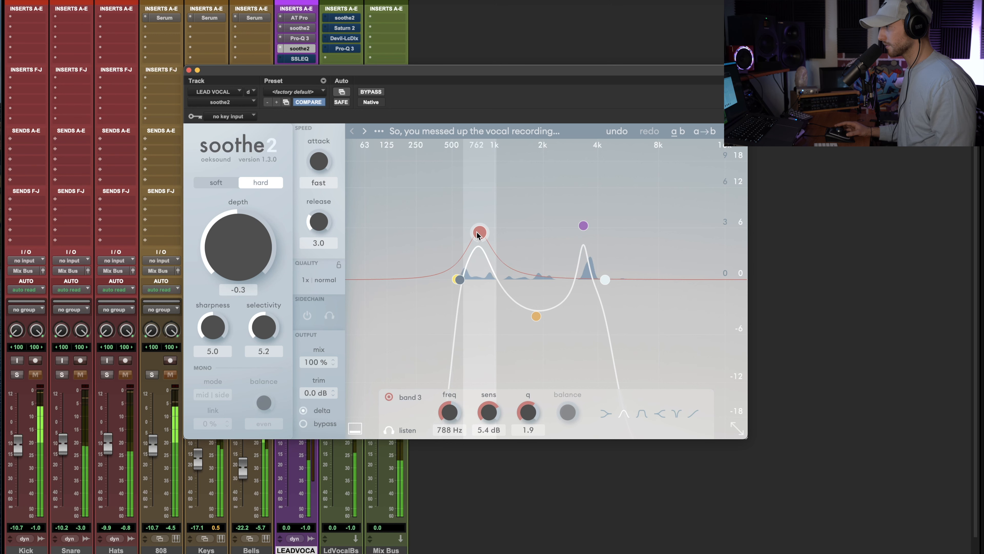
Try a higher sensitivity on band 4 at 3k3 Hz and undo the change
click(584, 225)
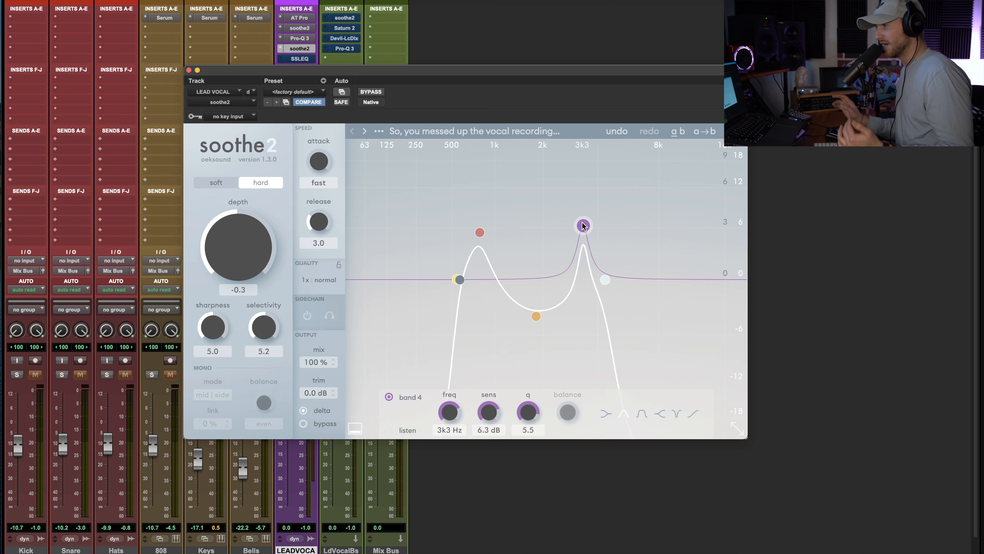
drag(584, 225, 586, 189)
click(616, 131)
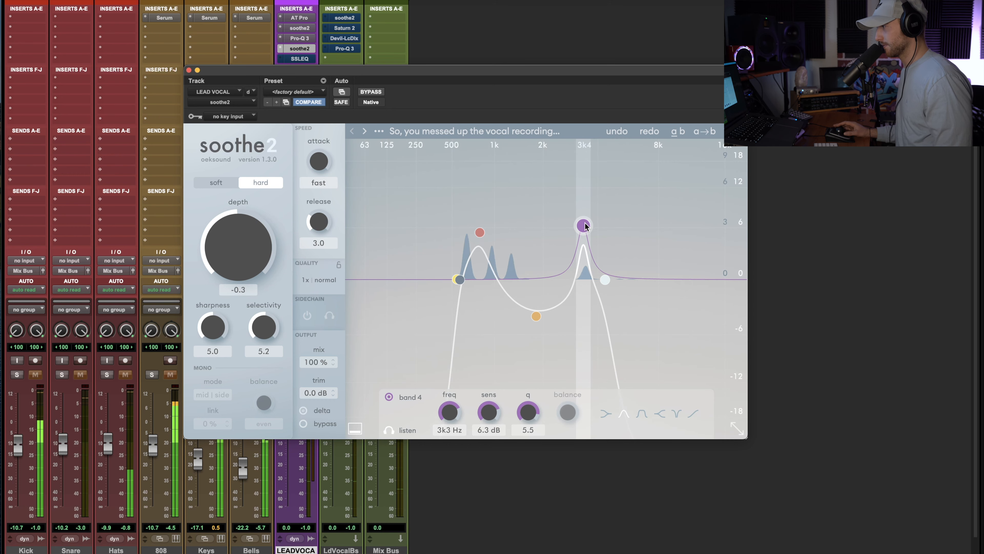
Turn off delta mode and compare the vocal with soothe2 bypassed and active
click(303, 410)
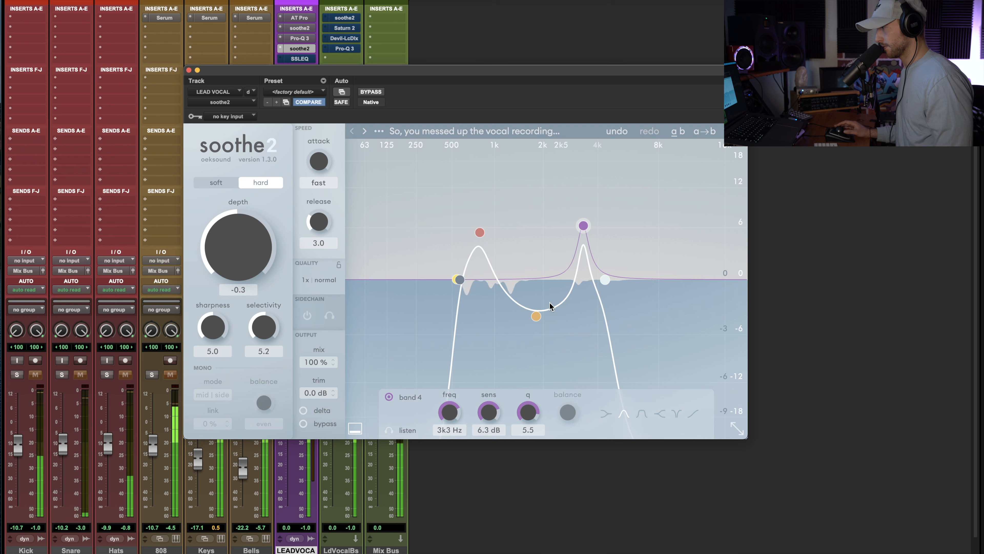
click(302, 423)
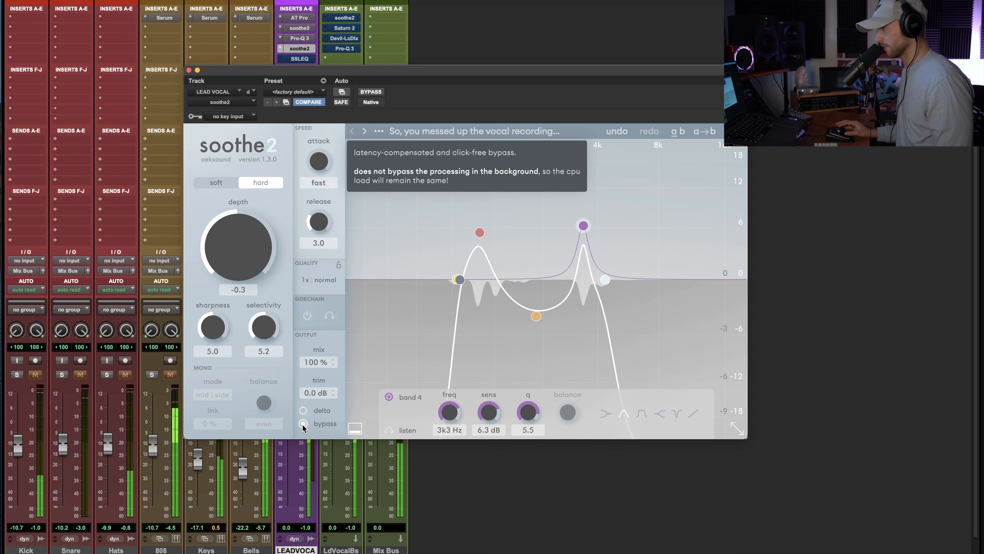
click(303, 424)
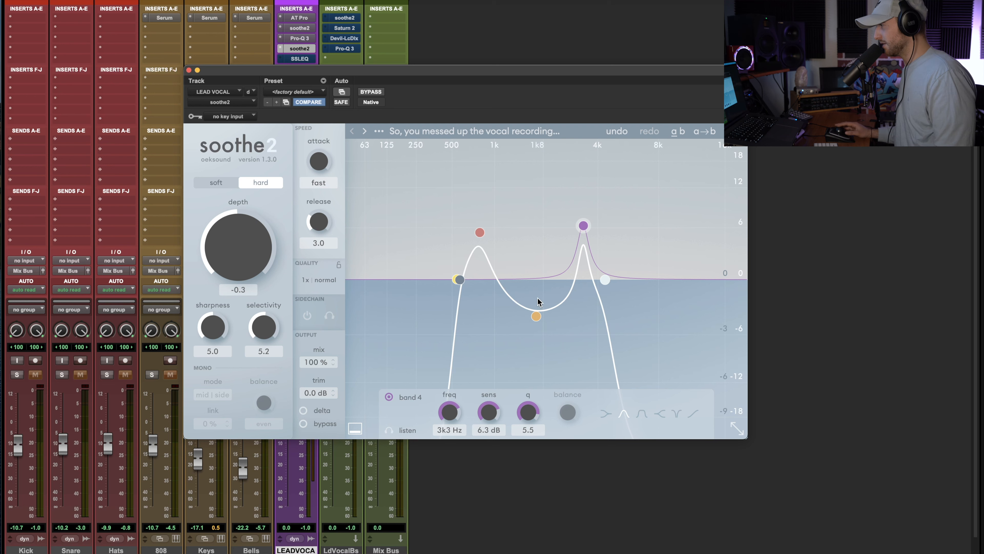
Move soothe2's band 2 to 1k4 Hz with a sensitivity of -3.3 dB
drag(536, 318, 532, 239)
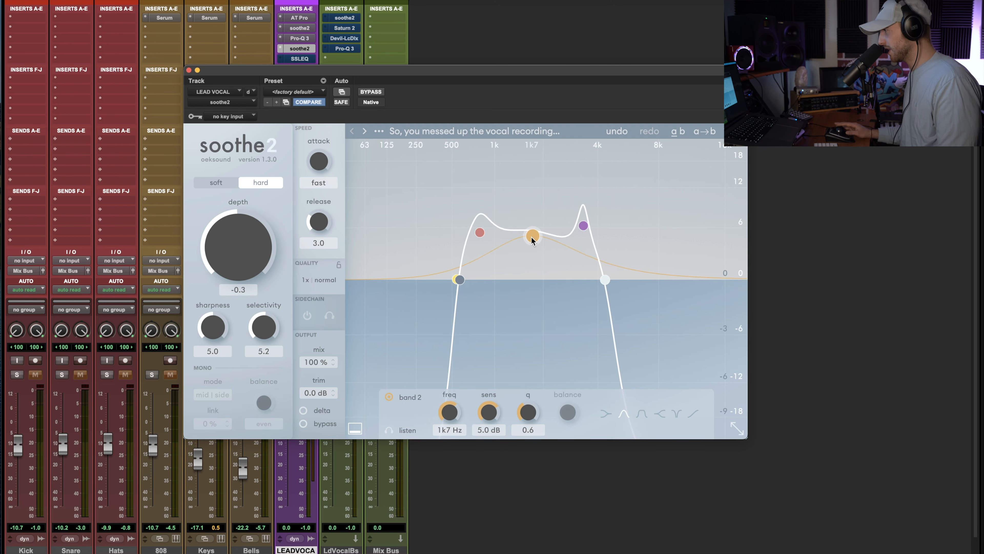
drag(530, 238, 528, 316)
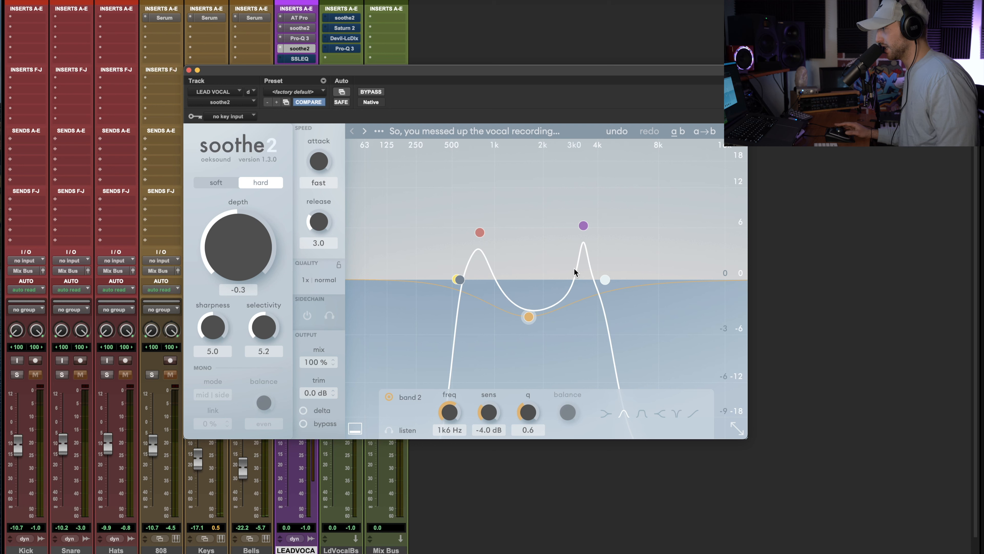
mouse_move(532, 317)
mouse_down()
mouse_move(530, 274)
mouse_move(525, 310)
mouse_up()
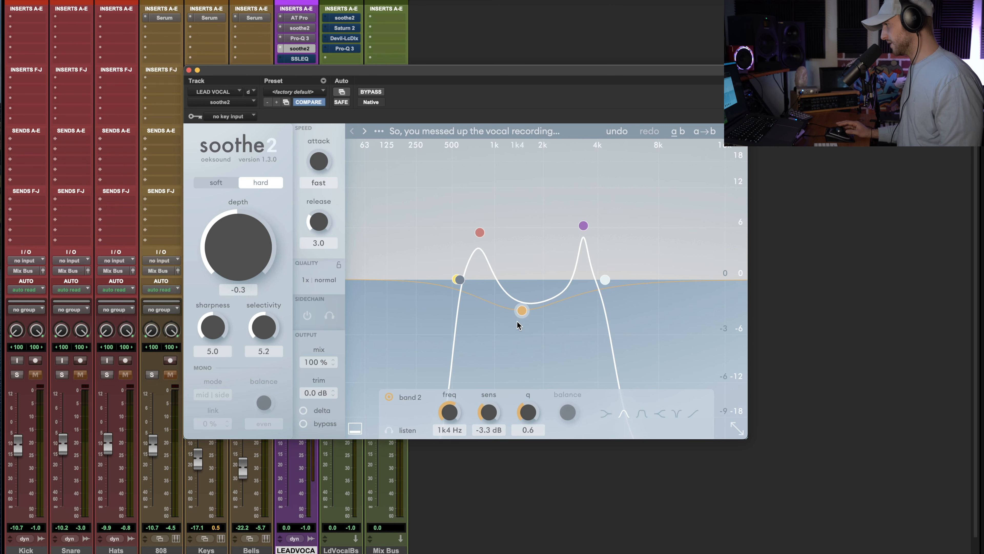
Lower the soothe2 depth to -1.1 while listening in delta mode, then close the plug-in with delta off
key(space)
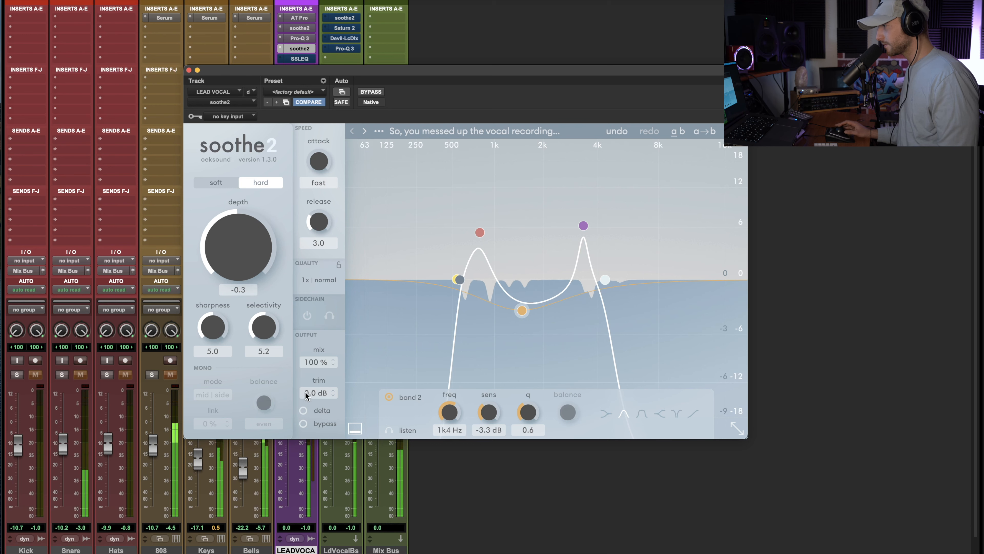
click(303, 410)
drag(256, 261, 256, 267)
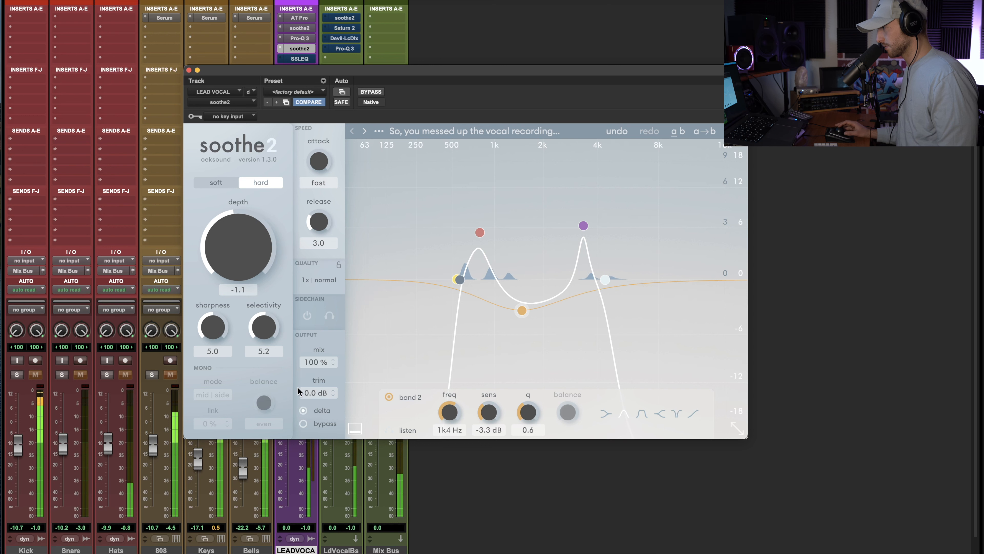
click(304, 411)
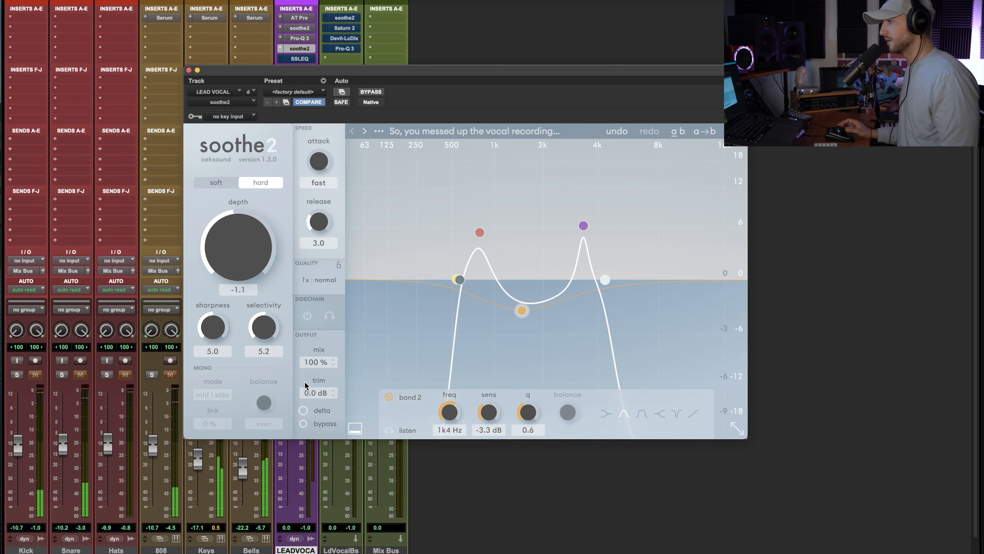
click(189, 70)
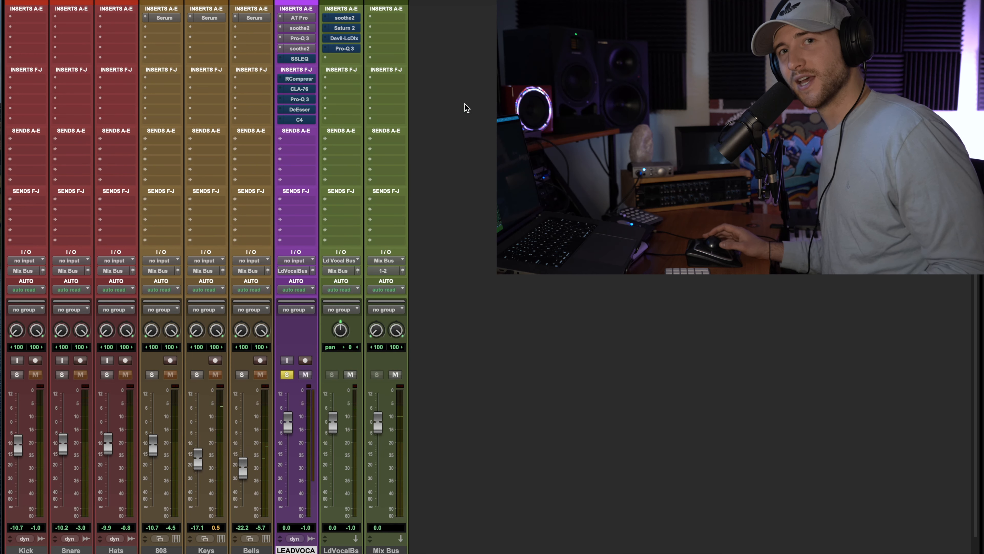
Reactivate AT Pro, soothe2, Pro-Q 3 and the second soothe2 on the lead vocal one after another during playback to compare them
super+click(306, 18)
super+click(305, 28)
super+click(305, 39)
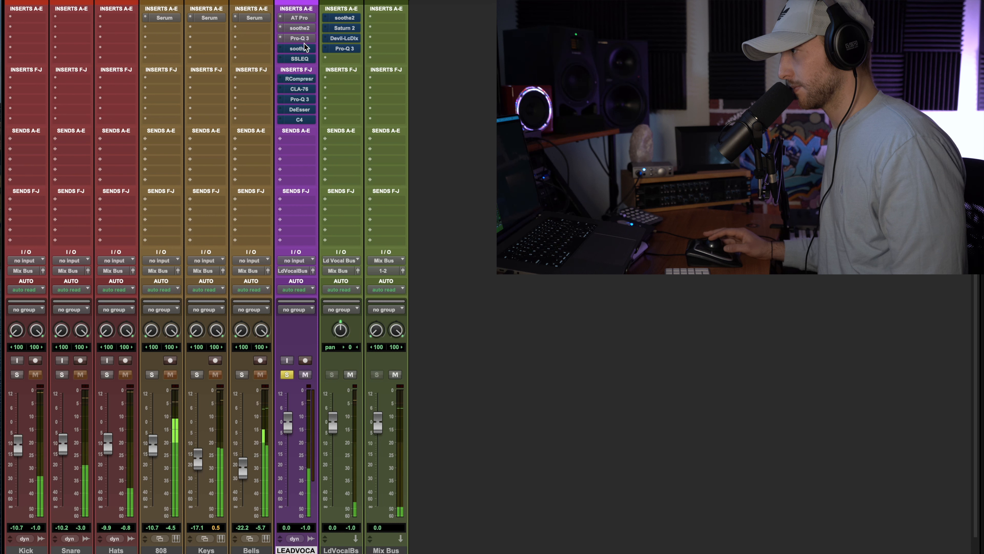
super+click(305, 49)
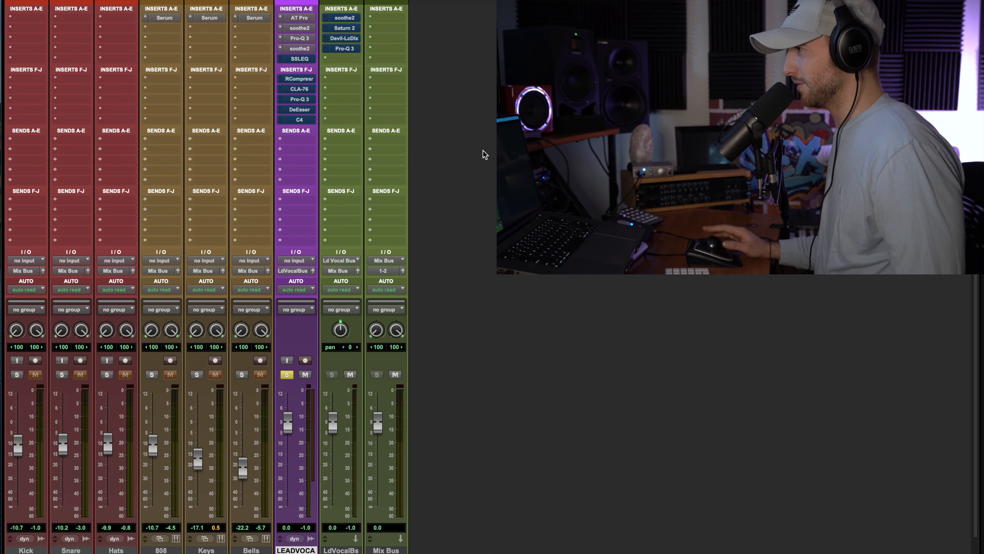
Open the SSLEQ insert on the lead vocal, with bypass off, and audition its HF gain and frequency settings
click(299, 59)
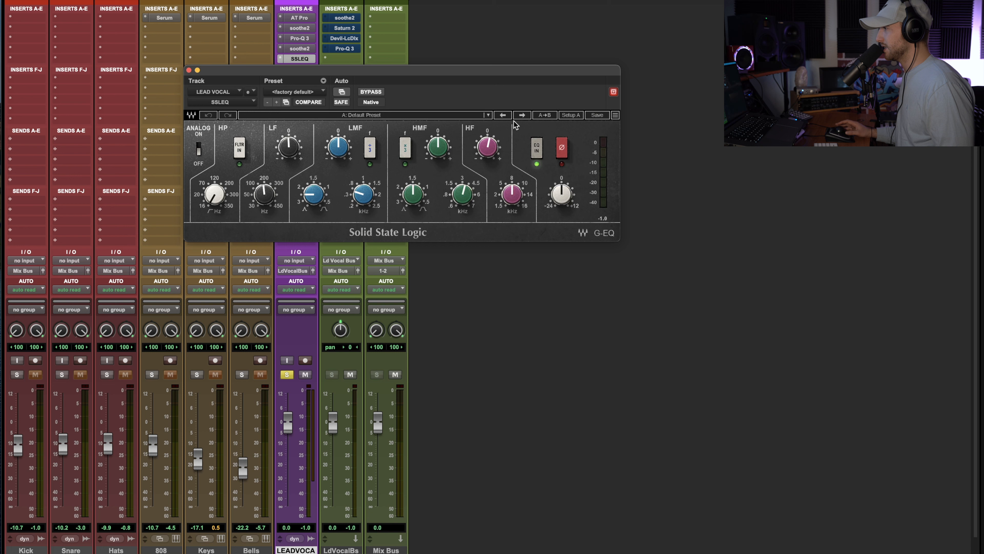
key(space)
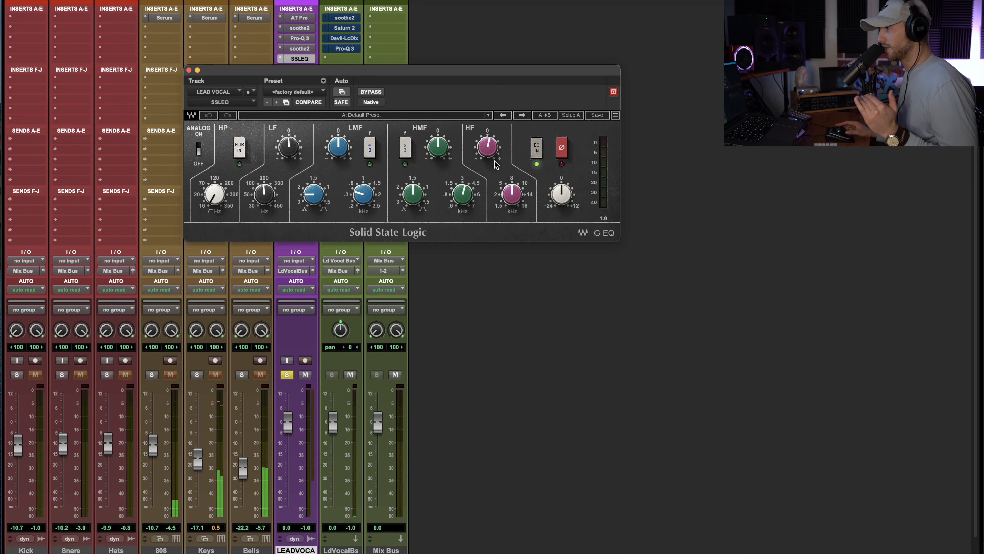
click(490, 148)
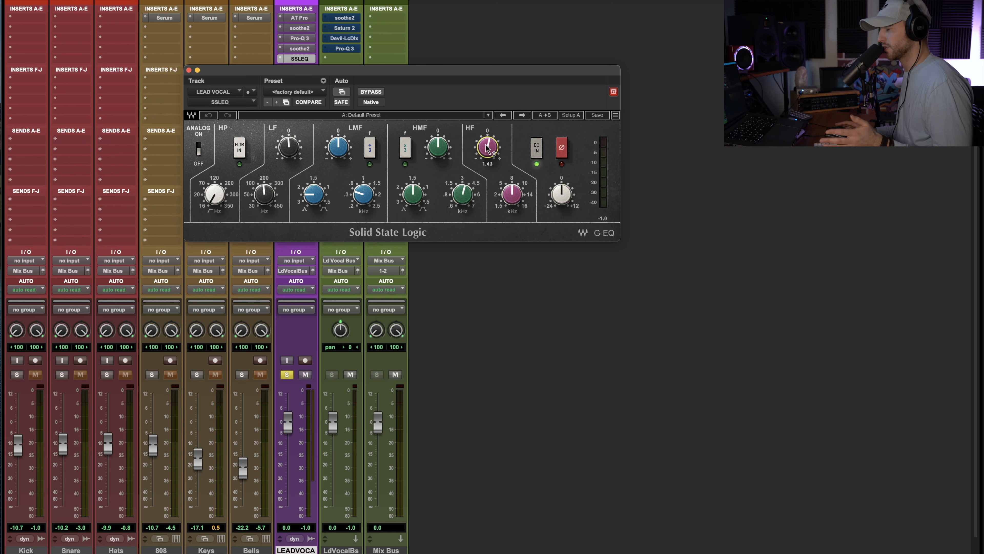
click(516, 199)
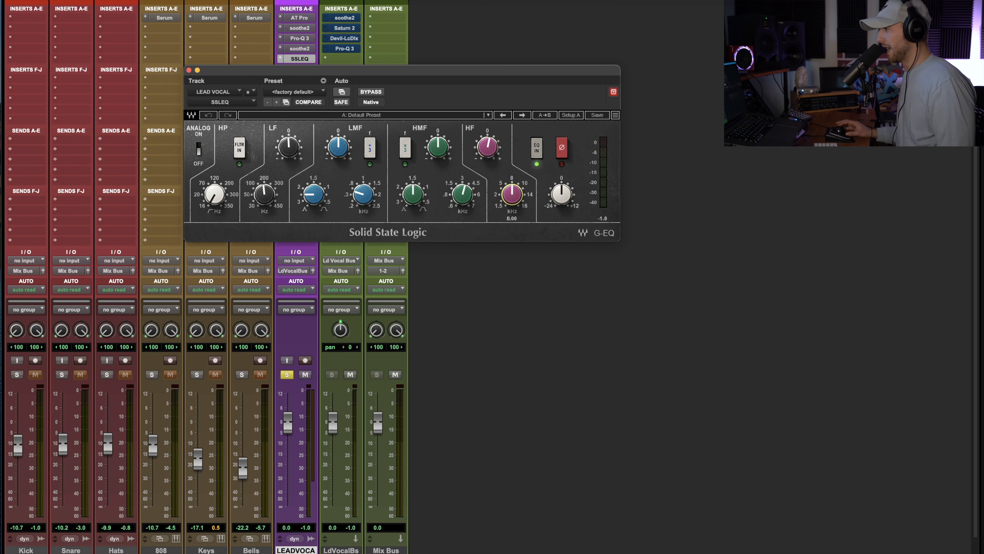
key(space)
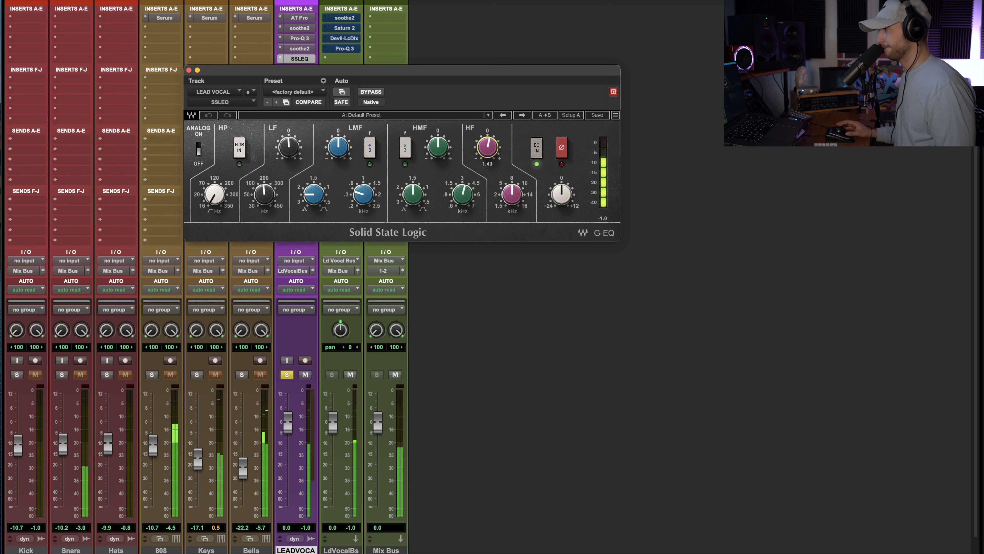
Raise the SSLEQ's HF gain and audition it during playback with the HF frequency around 8.04 kHz
key(space)
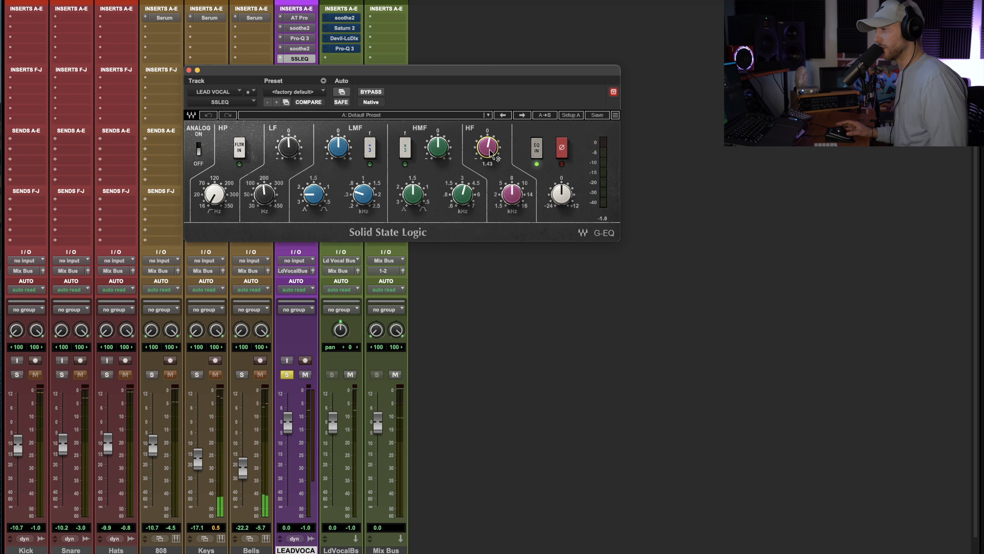
key(space)
drag(489, 150, 489, 131)
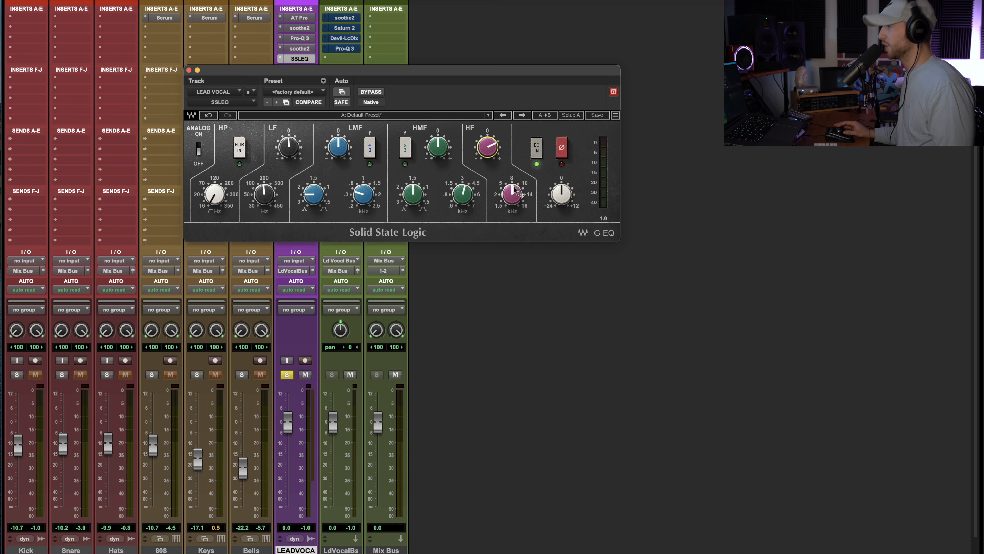
key(space)
mouse_move(515, 198)
mouse_down()
mouse_move(507, 159)
mouse_move(513, 264)
mouse_move(512, 200)
mouse_up()
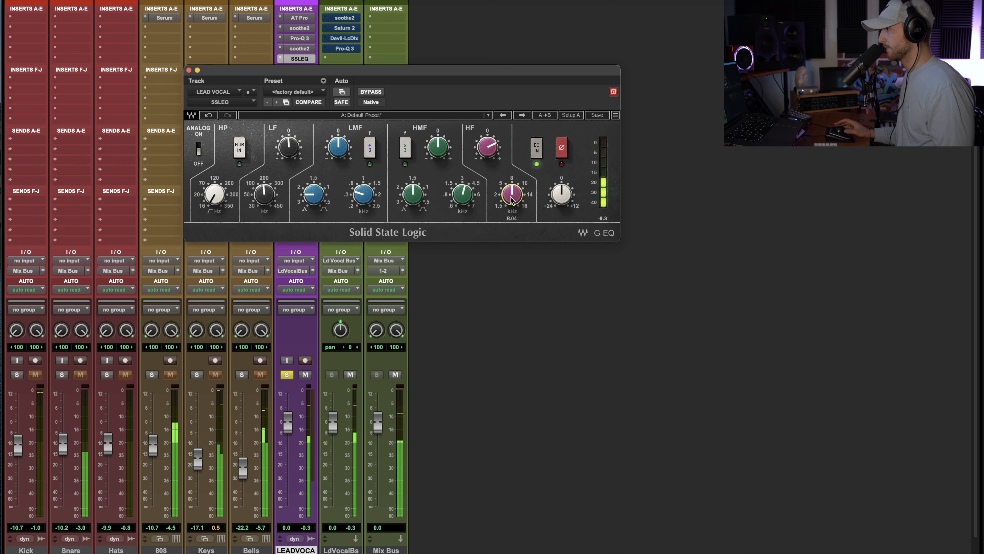
Sweep the SSLEQ's HF frequency higher while auditioning a stronger HF boost of about 4.83
drag(392, 71, 486, 116)
drag(582, 193, 582, 180)
drag(606, 241, 607, 232)
drag(582, 194, 582, 202)
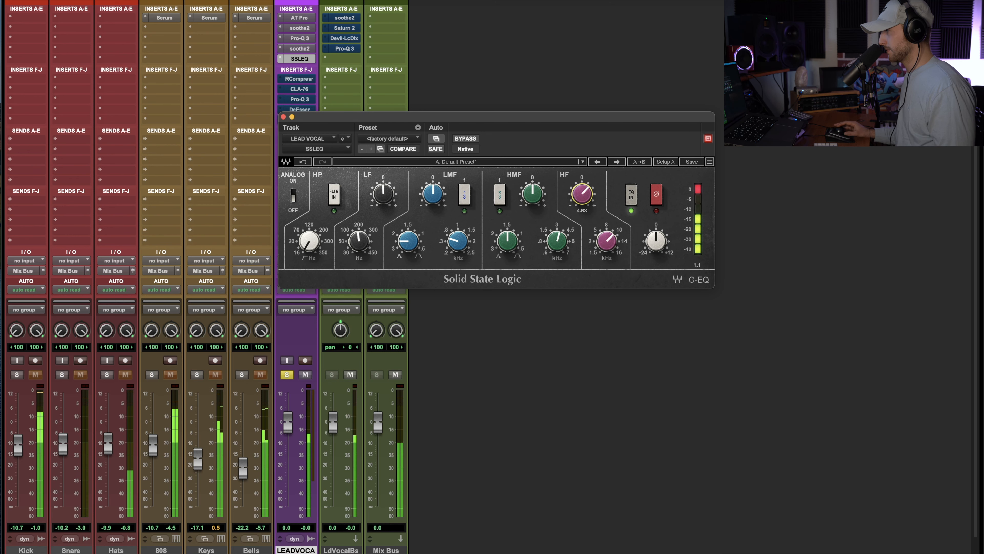
Return the SSLEQ's HF frequency to about 8 kHz, reduce the HF gain to a slight boost and close the plug-in
drag(594, 116, 673, 42)
mouse_move(685, 167)
mouse_down()
mouse_move(686, 158)
mouse_move(686, 180)
mouse_up()
drag(673, 41, 528, 159)
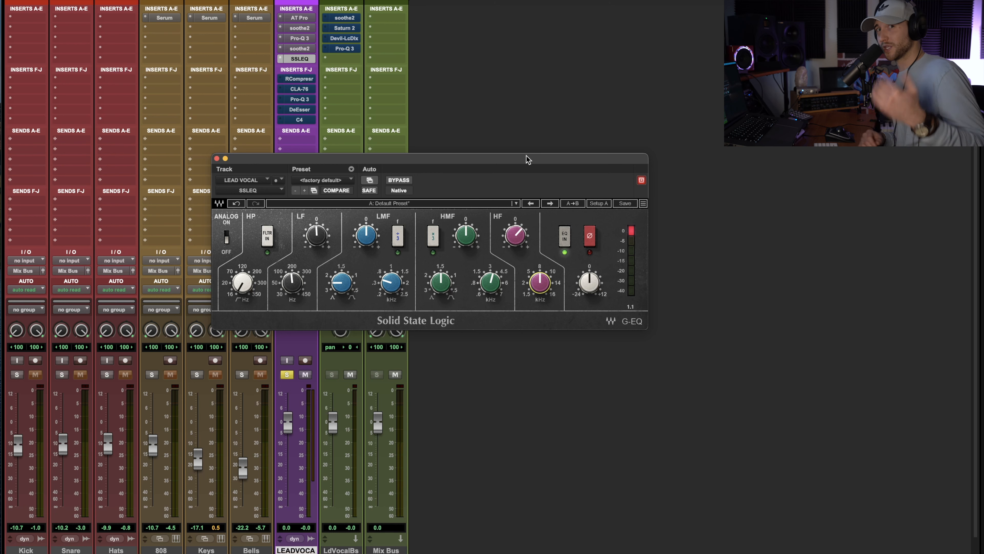
drag(511, 226, 514, 235)
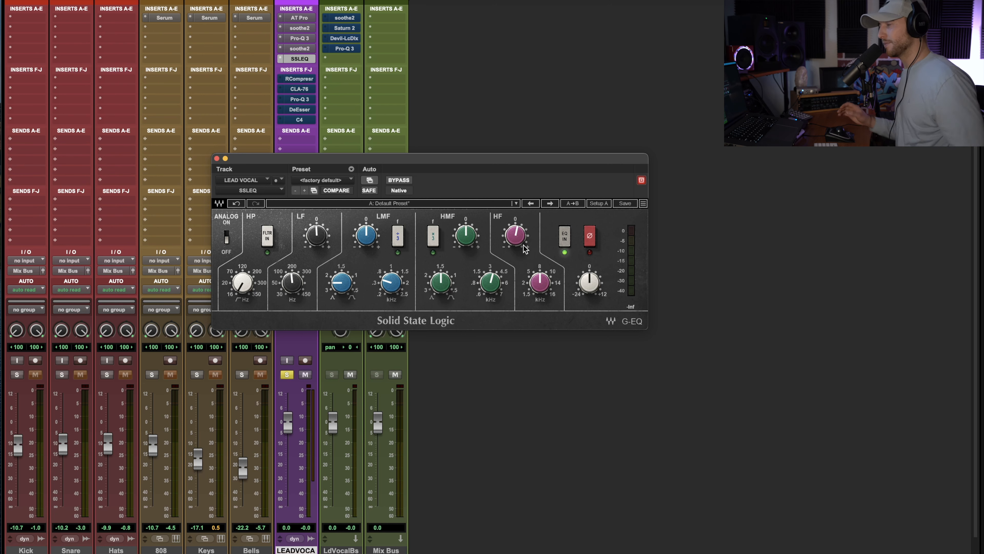
click(217, 159)
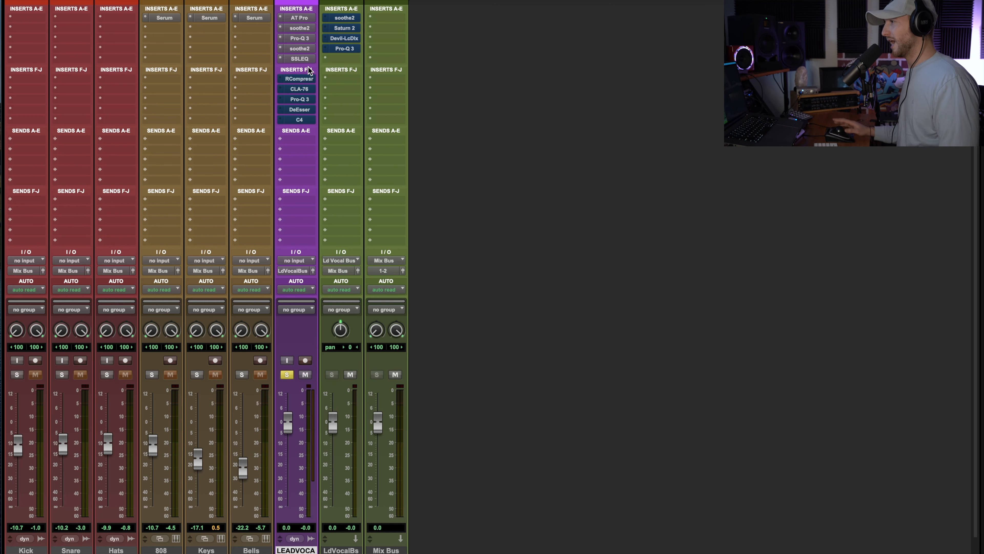
Activate and open RCompressor on the lead vocal, with its threshold at 0.0 and ratio at 1.00
super+click(299, 78)
click(305, 79)
drag(401, 163, 671, 47)
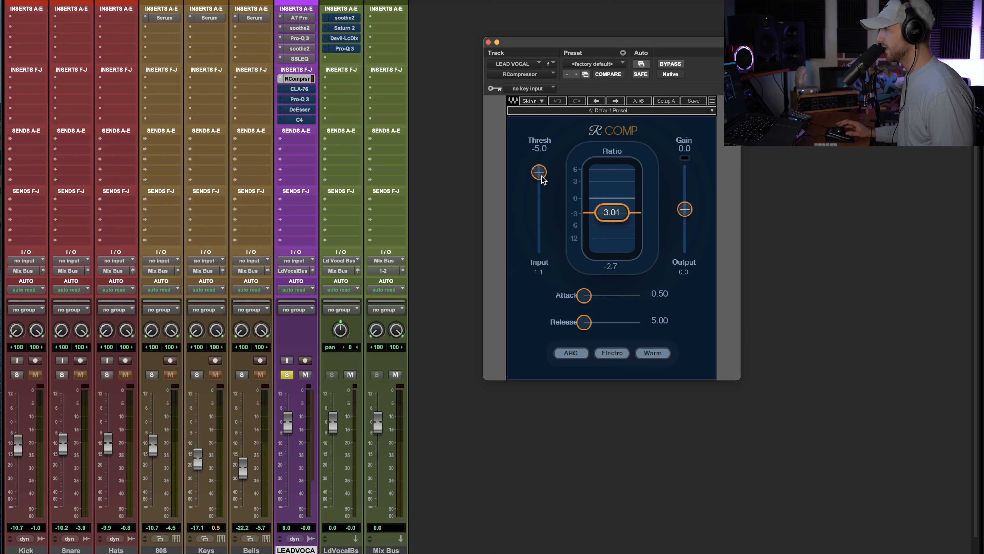
drag(542, 178, 541, 167)
drag(605, 216, 605, 202)
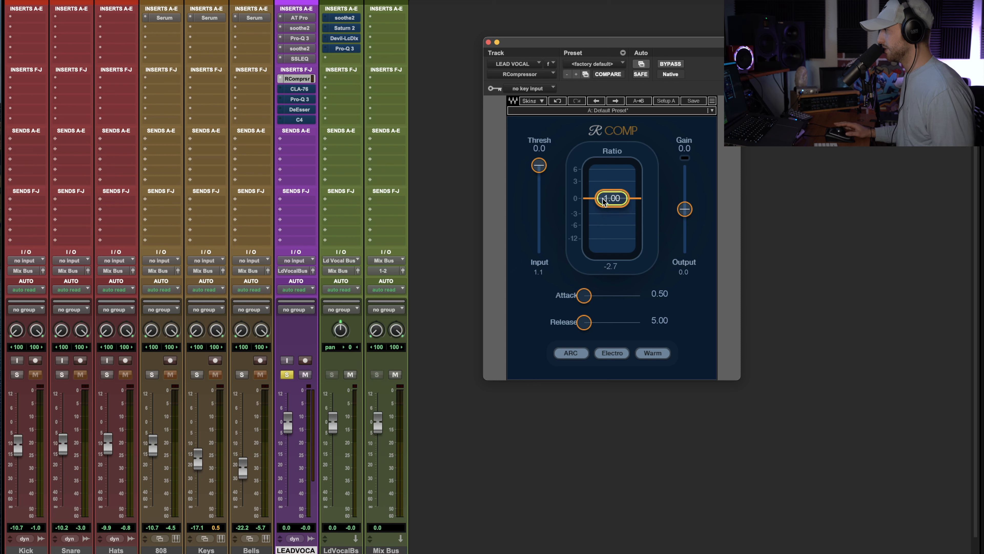
Try RCompressor with attack 16.0 and release 160, and return them to 0.50 and 5.00
drag(586, 296, 612, 322)
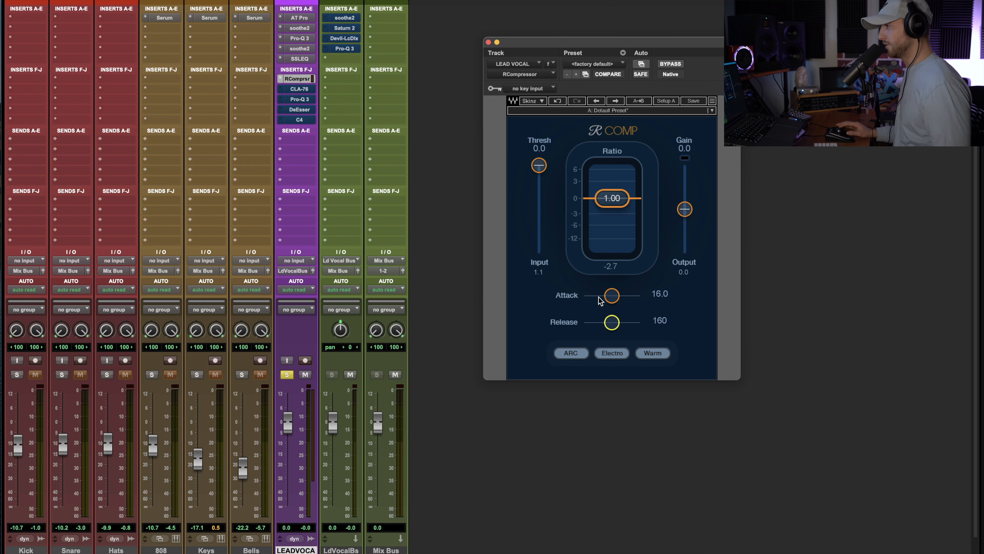
drag(612, 297, 586, 296)
drag(615, 330, 576, 299)
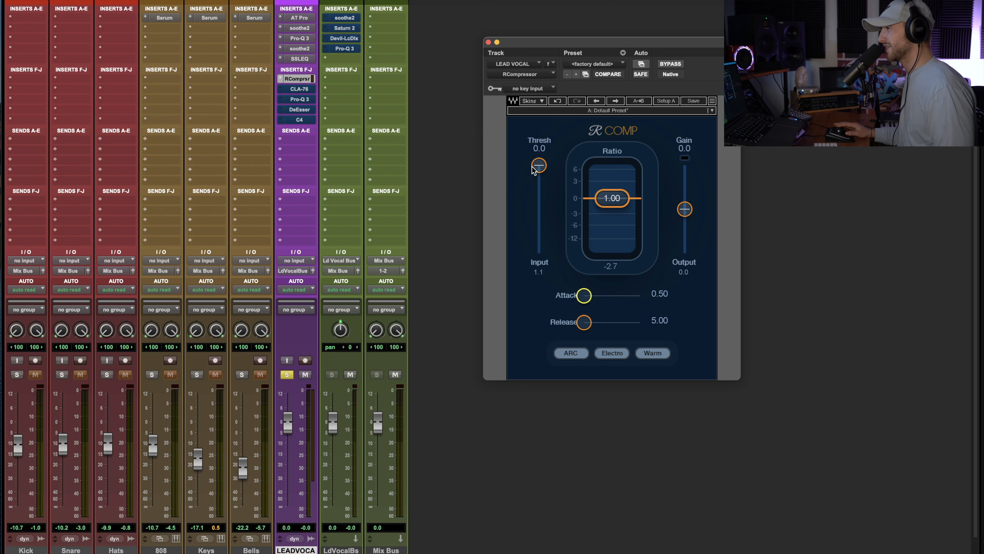
Set RCompressor's ratio to 3.01
click(621, 199)
text(3)
key(Return)
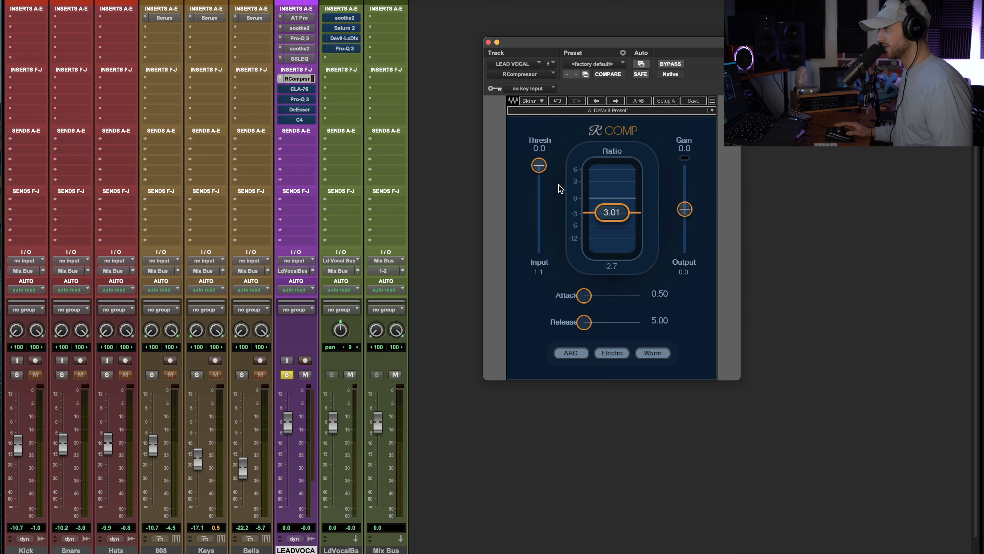
Lower RCompressor's threshold to -5.1 during playback, after trying an extreme -23.4, and close the plug-in
key(space)
drag(539, 168, 540, 204)
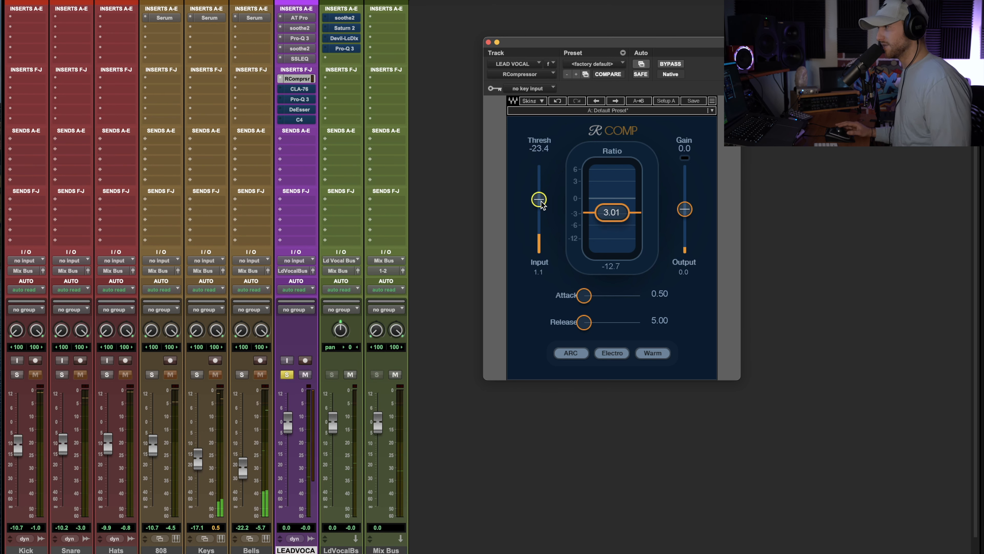
drag(541, 204, 540, 174)
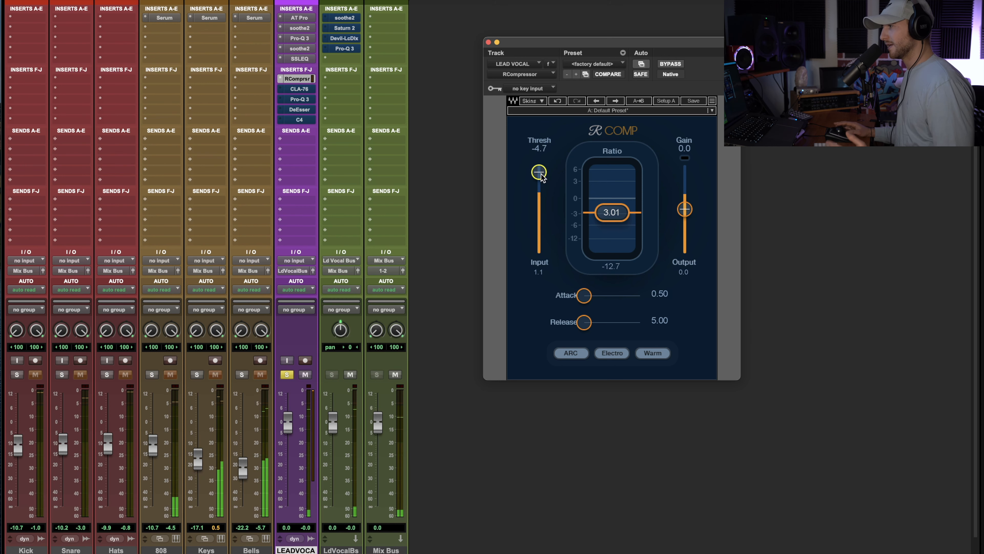
drag(541, 174, 541, 175)
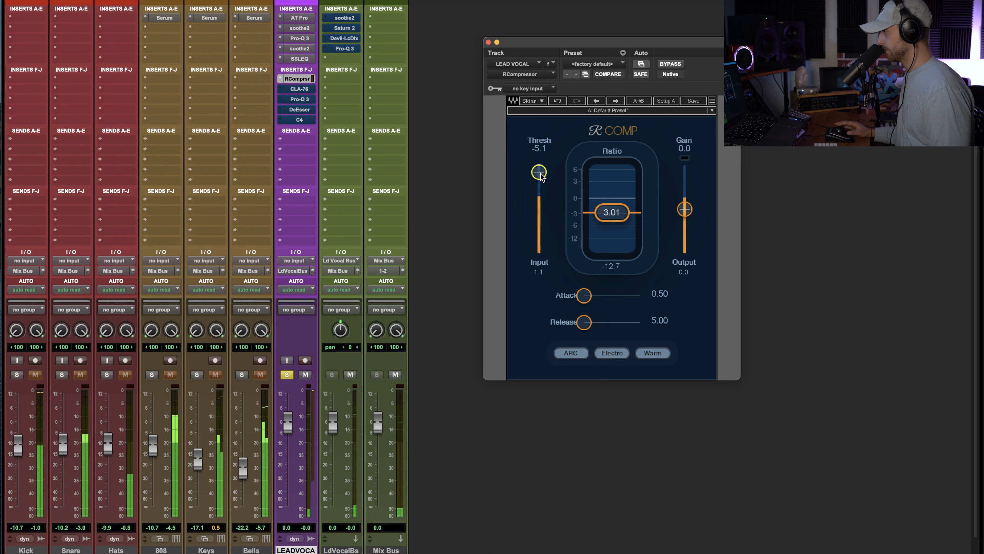
drag(521, 41, 533, 44)
click(501, 44)
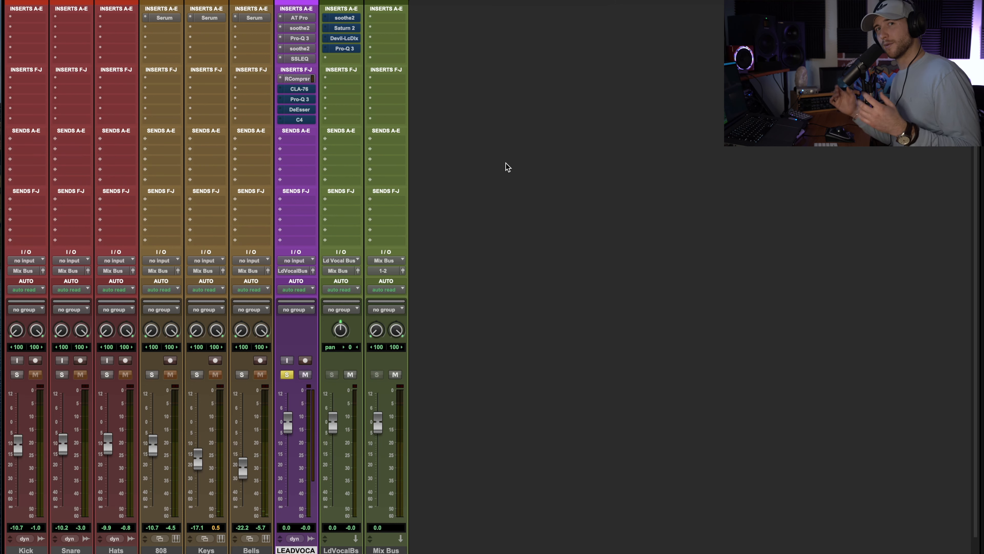
Activate and open the CLA-76 insert on the lead vocal and place its window beside the inserts
click(298, 93)
drag(583, 41, 474, 144)
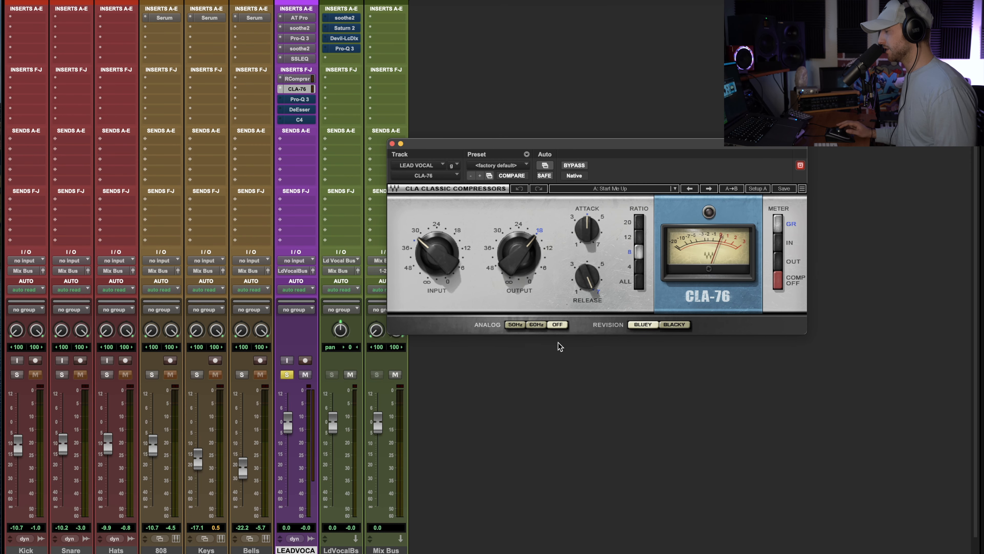
drag(629, 149, 543, 131)
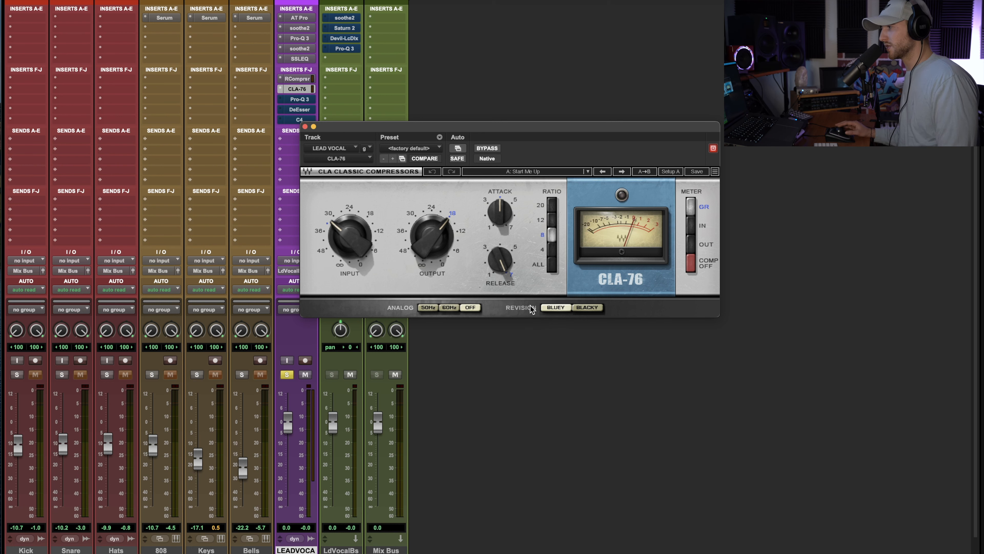
Compare the CLA-76's Blacky and Bluey revisions, leaving Bluey selected
click(586, 307)
click(557, 307)
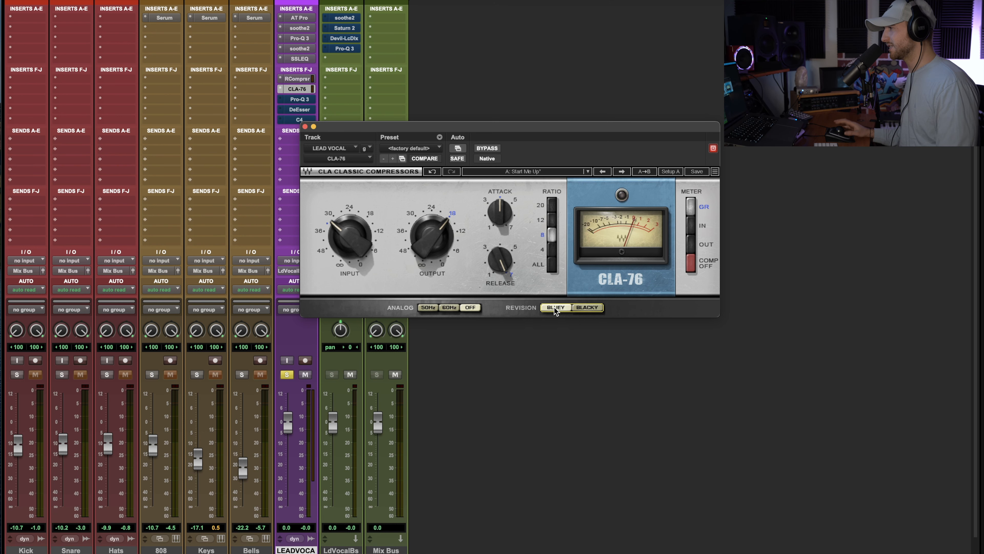
click(590, 307)
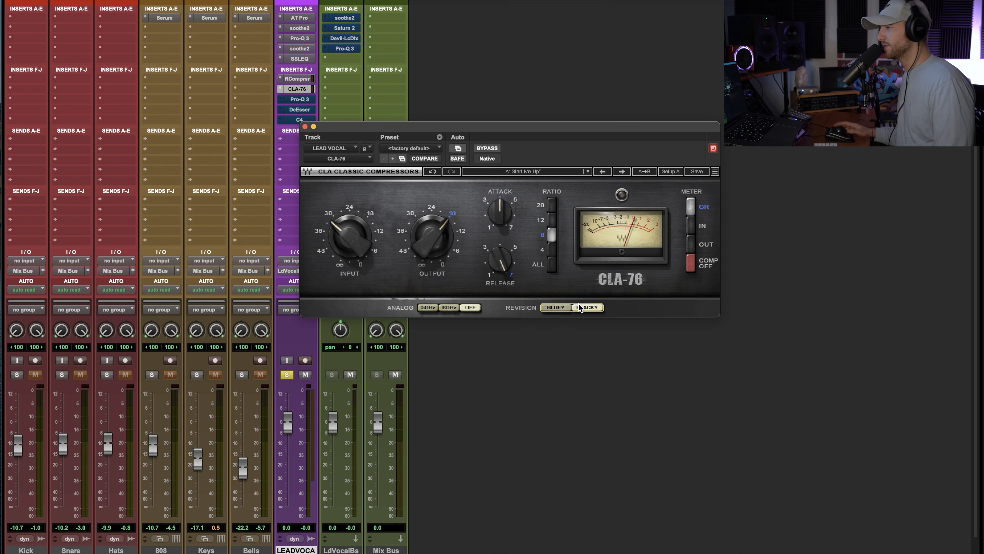
click(547, 307)
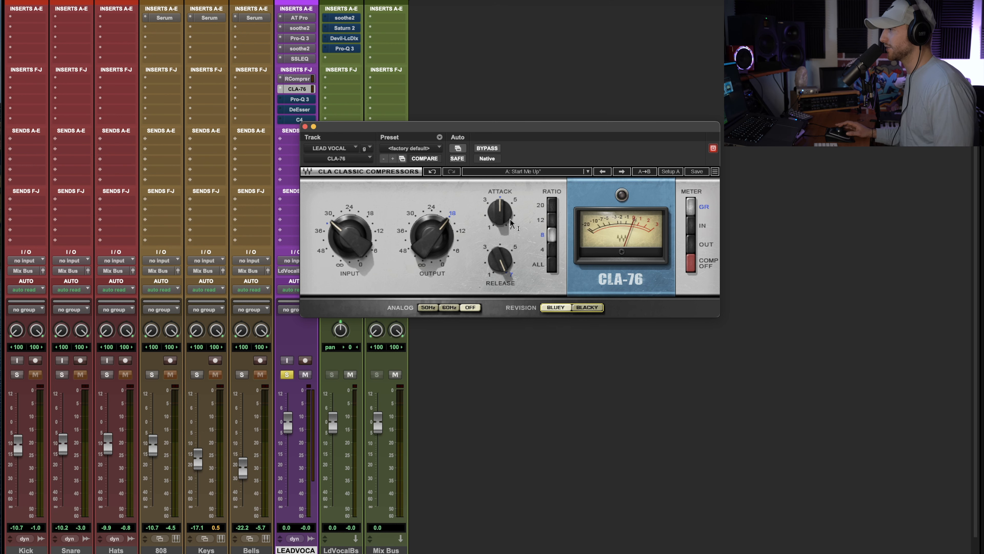
Fine-tune the CLA-76's input level to about -31.5 during playback, judging it by the gain reduction meter
mouse_move(506, 225)
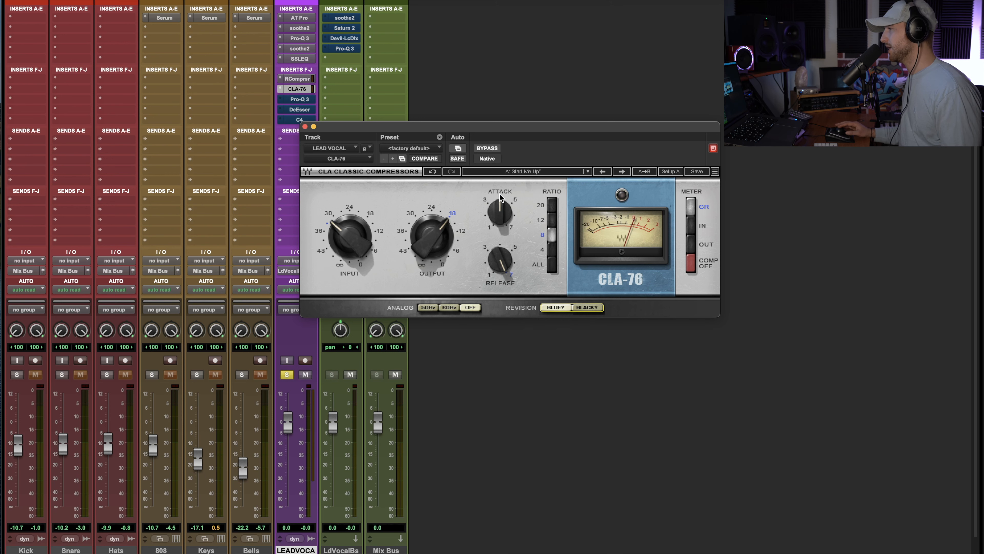
mouse_move(506, 265)
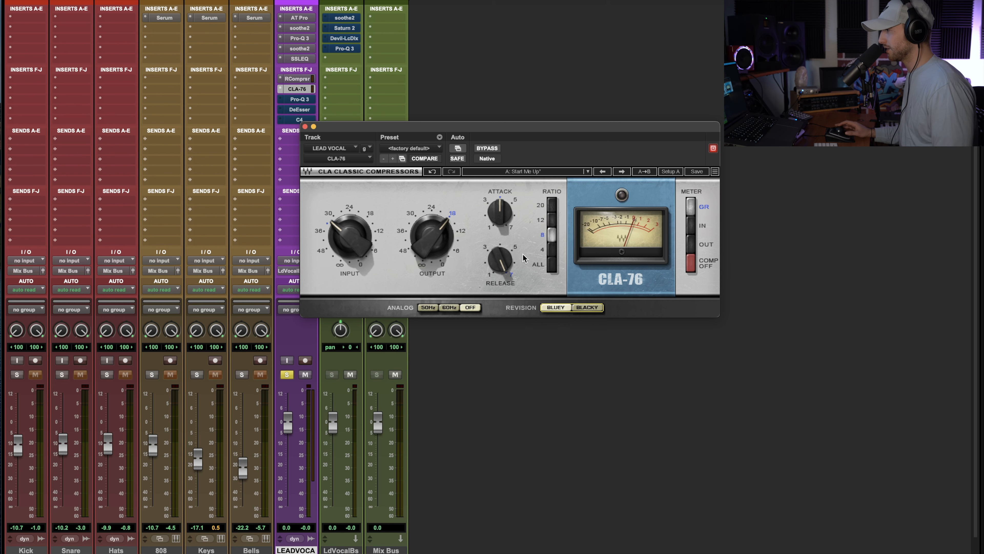
mouse_move(350, 237)
mouse_down()
mouse_move(350, 255)
mouse_move(350, 230)
mouse_move(338, 229)
mouse_up()
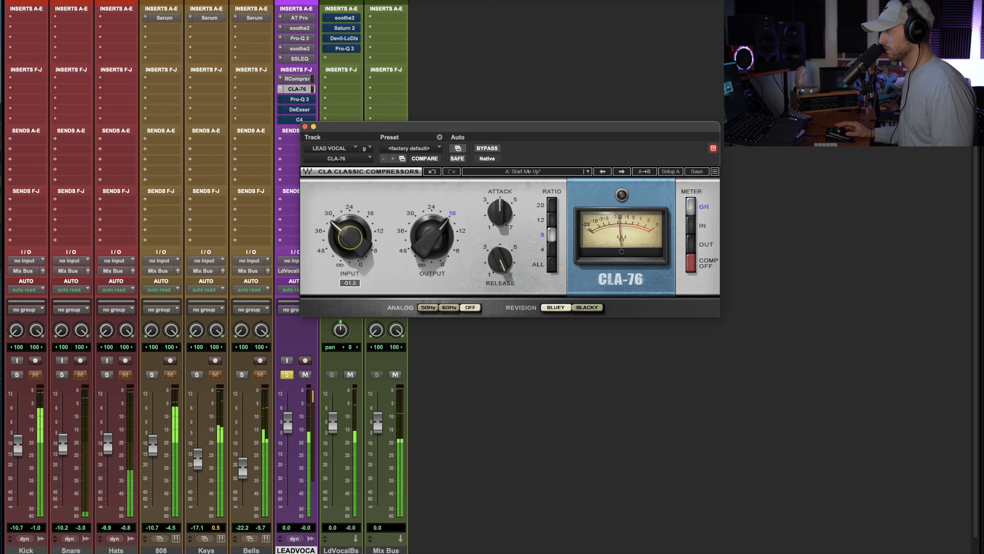
drag(338, 230, 339, 231)
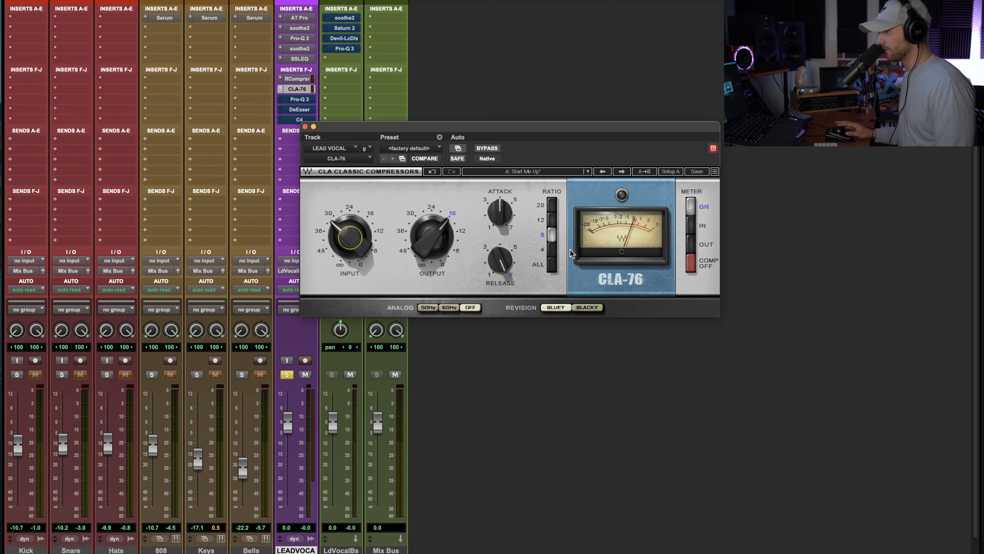
Compare the CLA-76's 4, 8 and 12 ratios during playback, leaving the ratio at 8
click(554, 249)
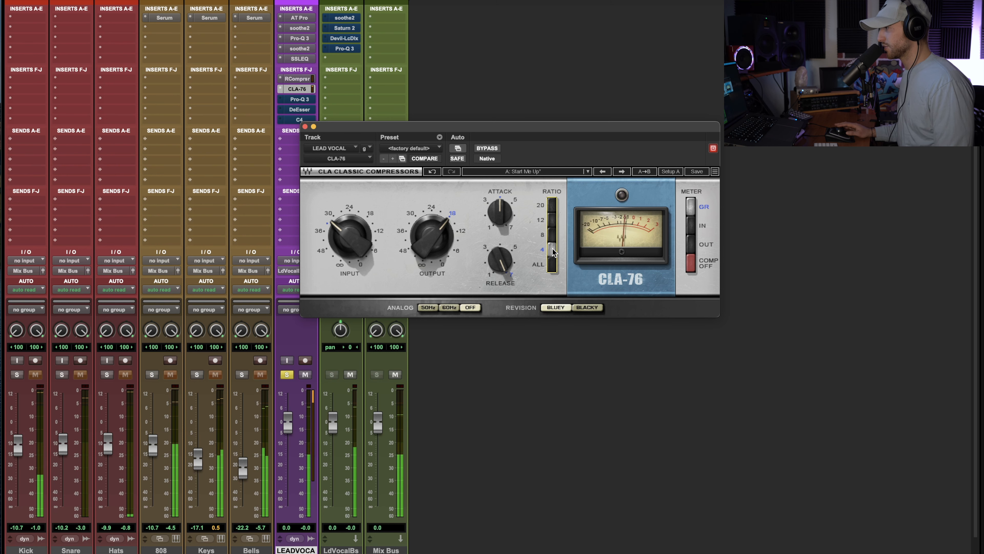
click(552, 234)
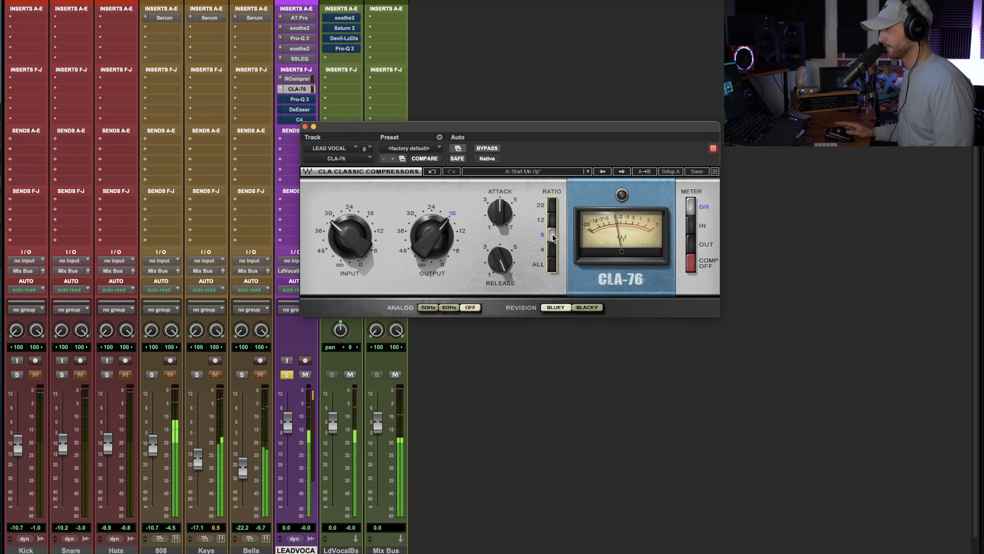
click(553, 220)
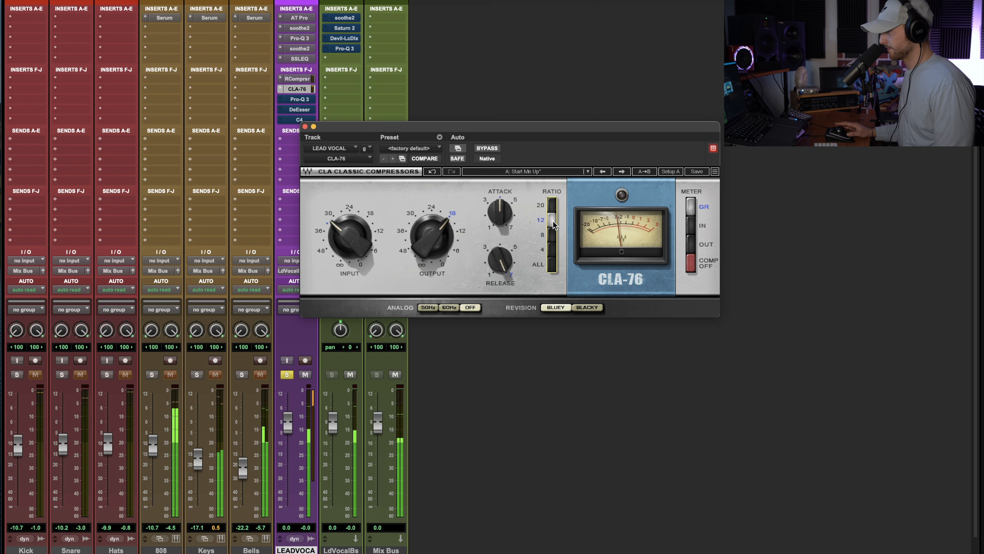
click(556, 235)
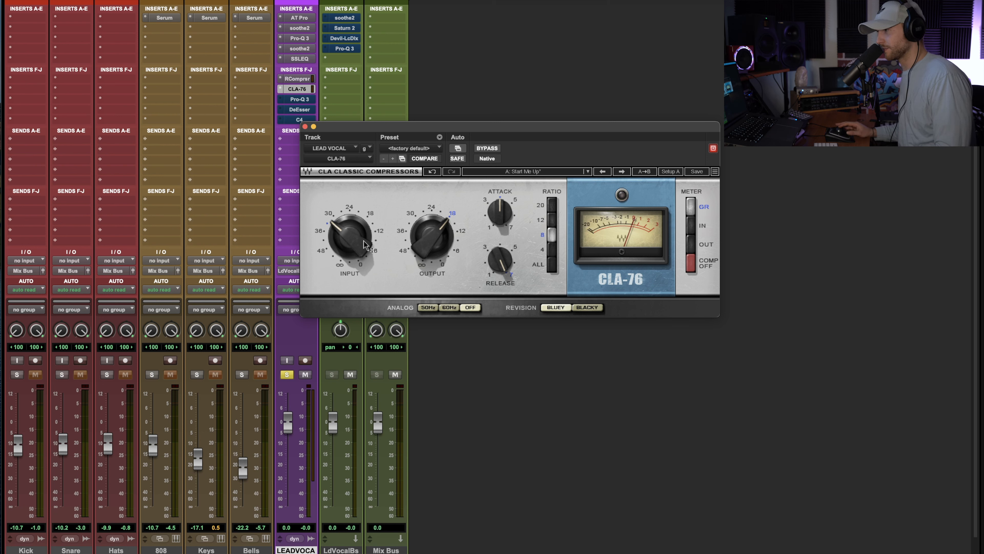
Compare the lead vocal with the CLA-76 bypassed and active, fine-tune the output level and close the plug-in
mouse_move(354, 227)
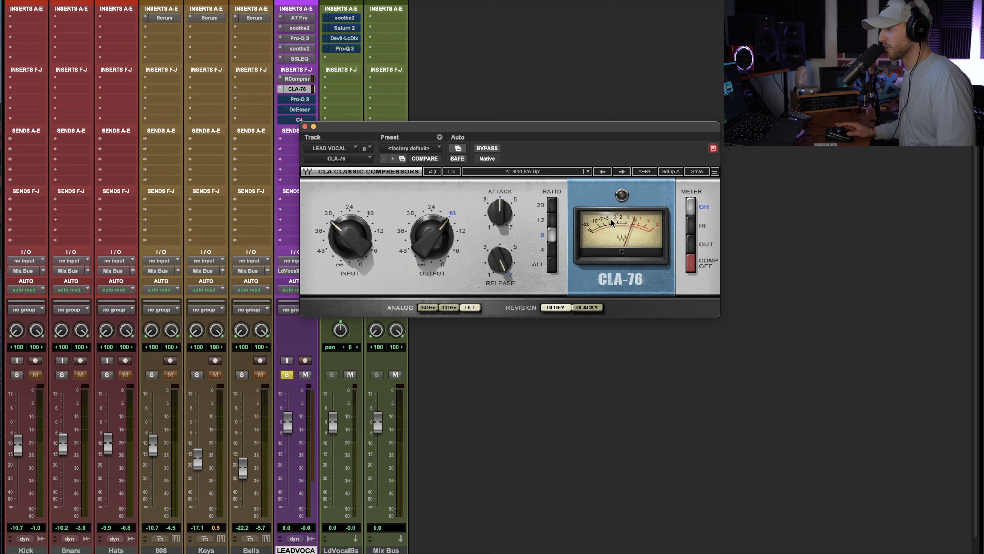
key(space)
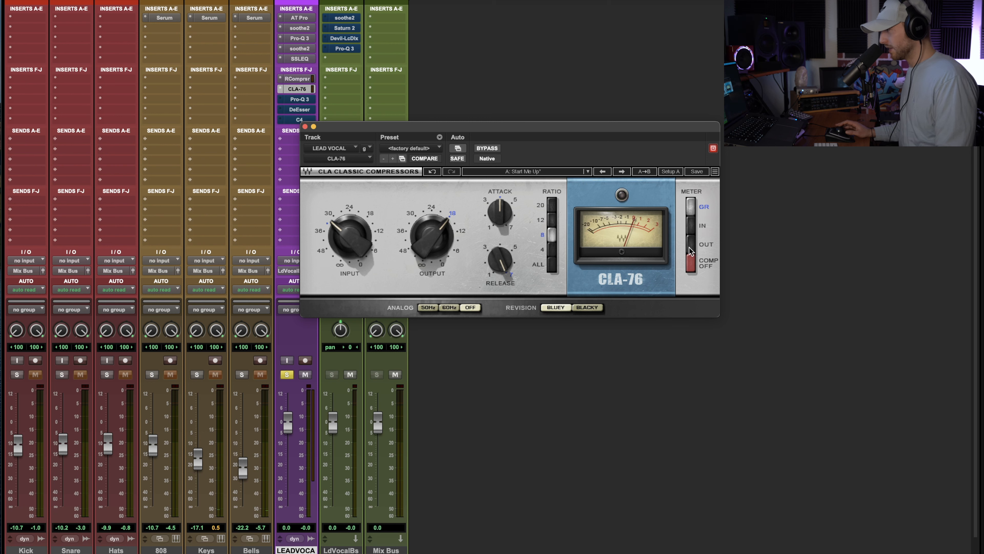
click(487, 149)
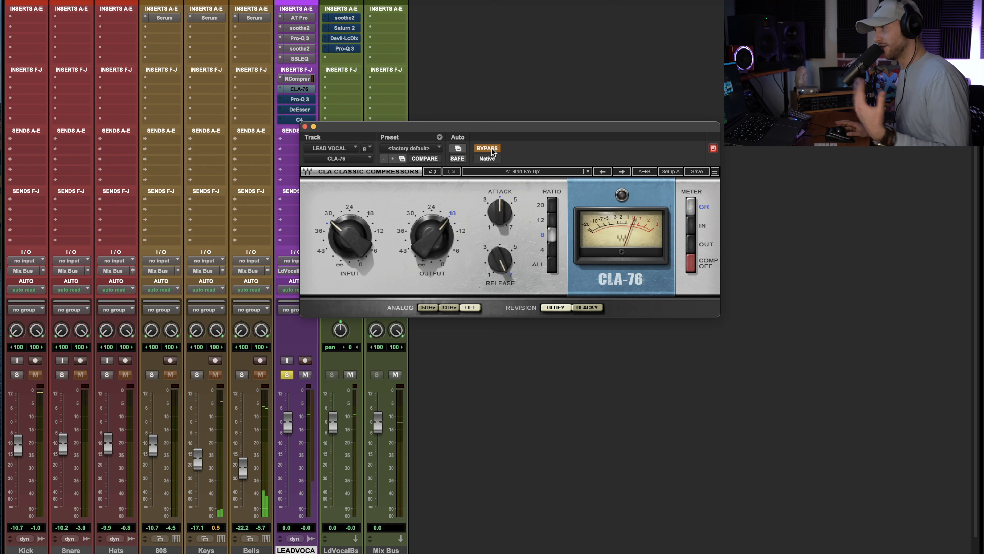
click(488, 149)
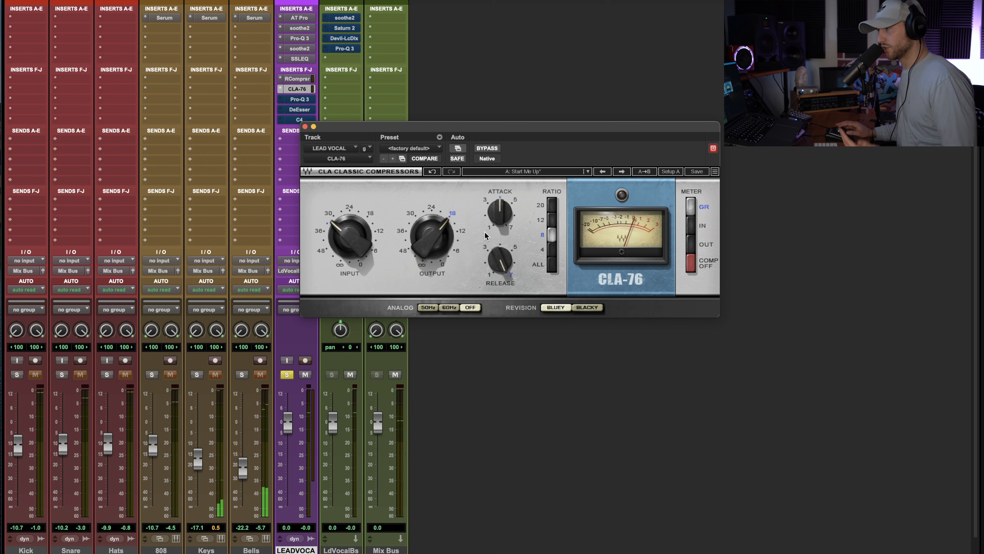
mouse_move(437, 239)
mouse_down()
mouse_move(438, 225)
mouse_move(433, 242)
mouse_up()
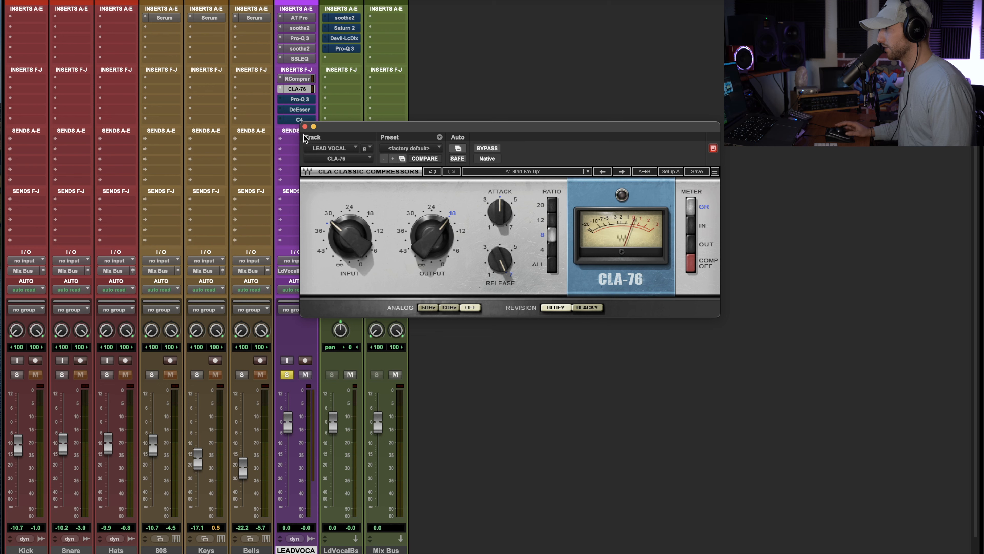
click(305, 127)
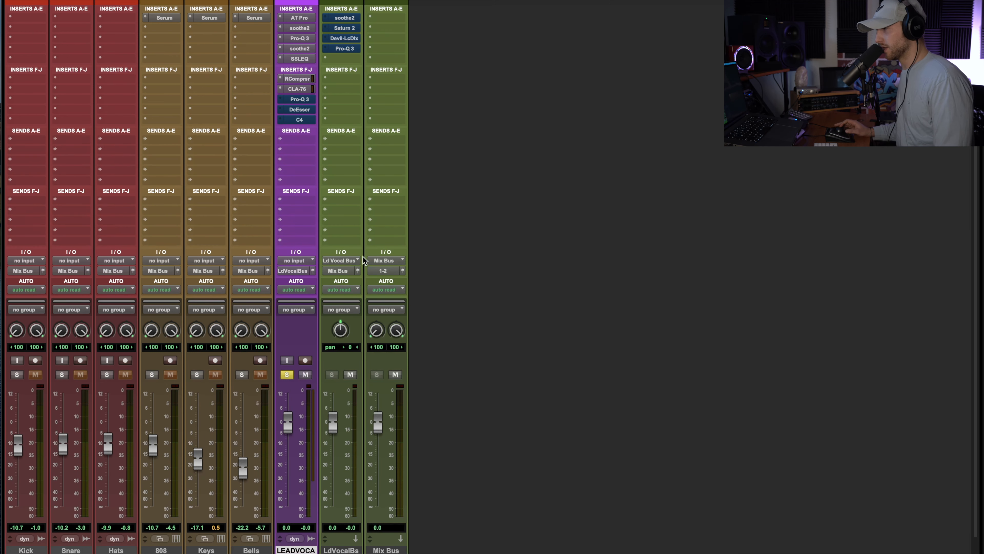
Activate and open the Pro-Q 3 after the CLA-76 on the lead vocal, then audition its 444 Hz low-shelf band in isolation
click(300, 100)
drag(531, 130, 597, 58)
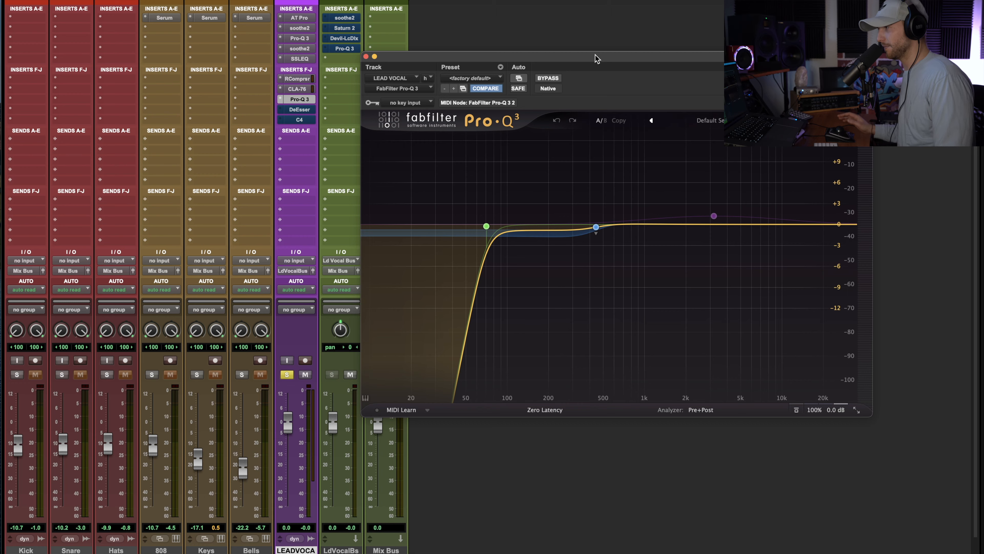
drag(595, 55, 592, 69)
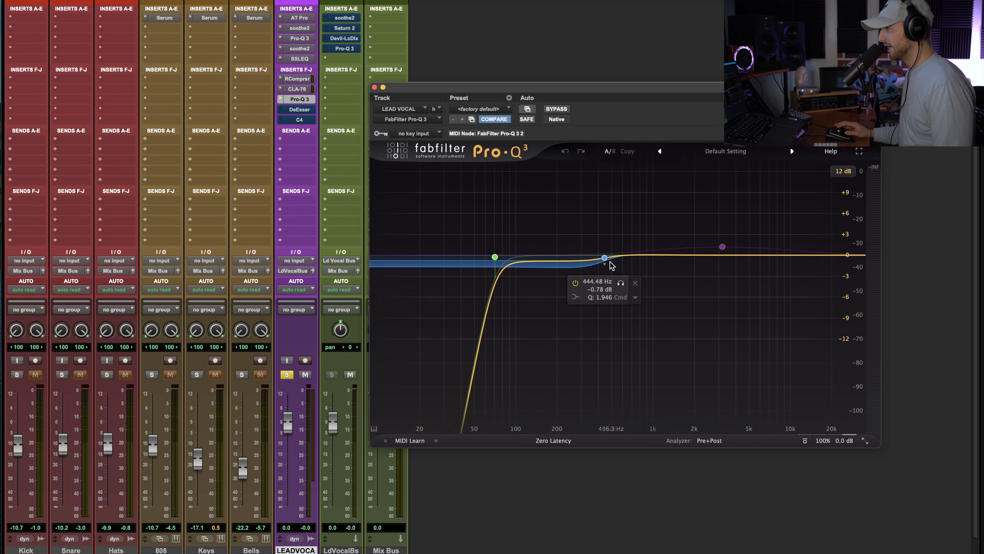
click(605, 259)
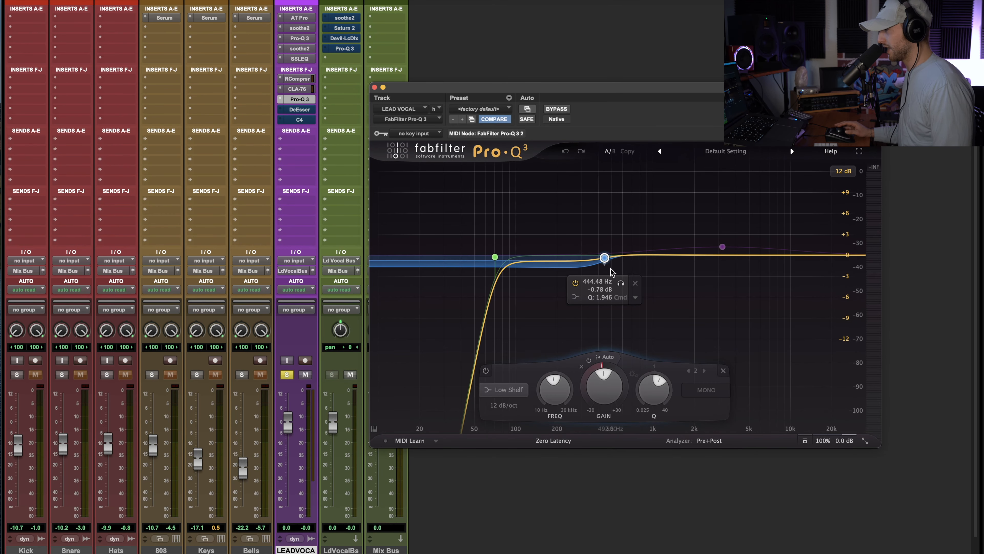
key(space)
click(620, 285)
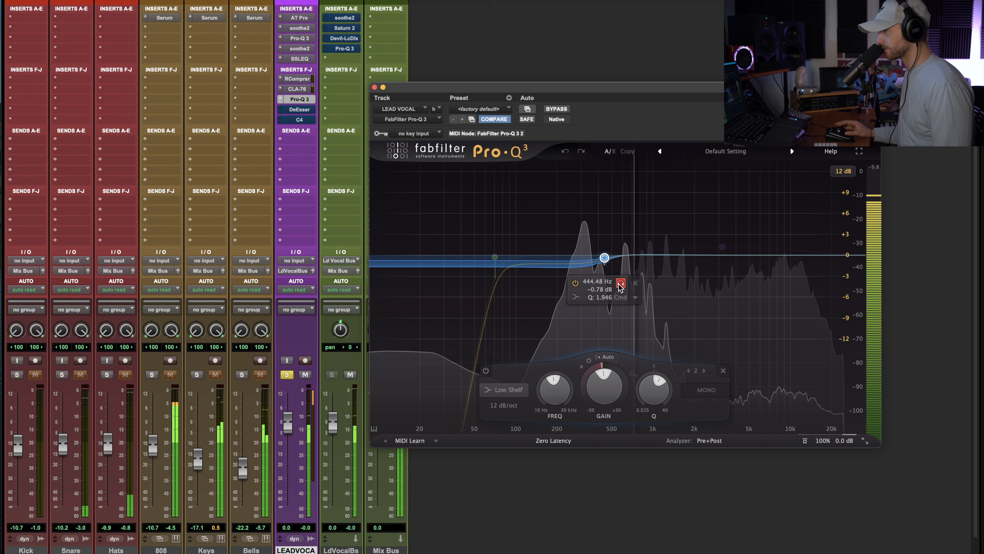
click(620, 285)
Add a bell band at about 267 Hz with +2.02 dB gain and a Q of 0.896, and audition it during playback
click(549, 243)
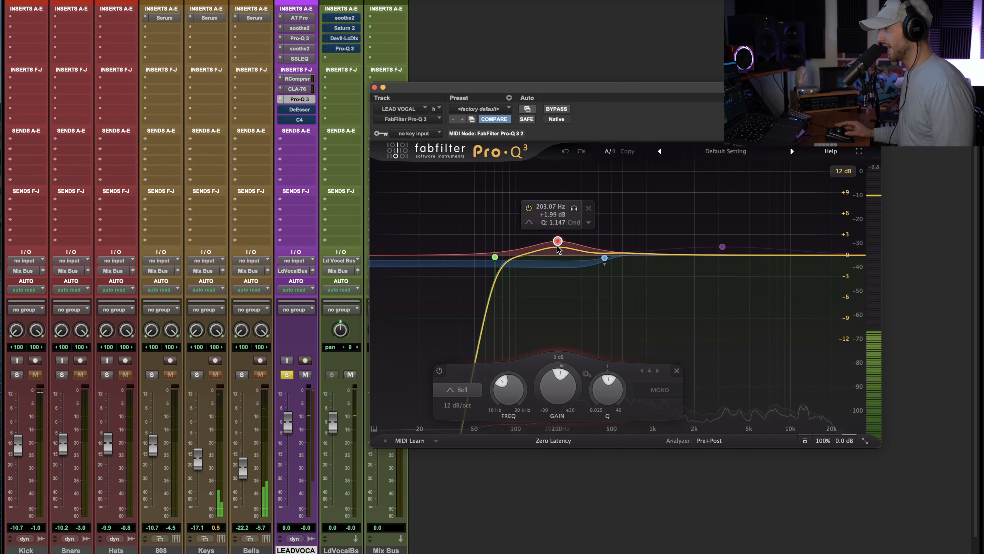
drag(549, 243, 568, 241)
key(space)
drag(585, 208, 589, 216)
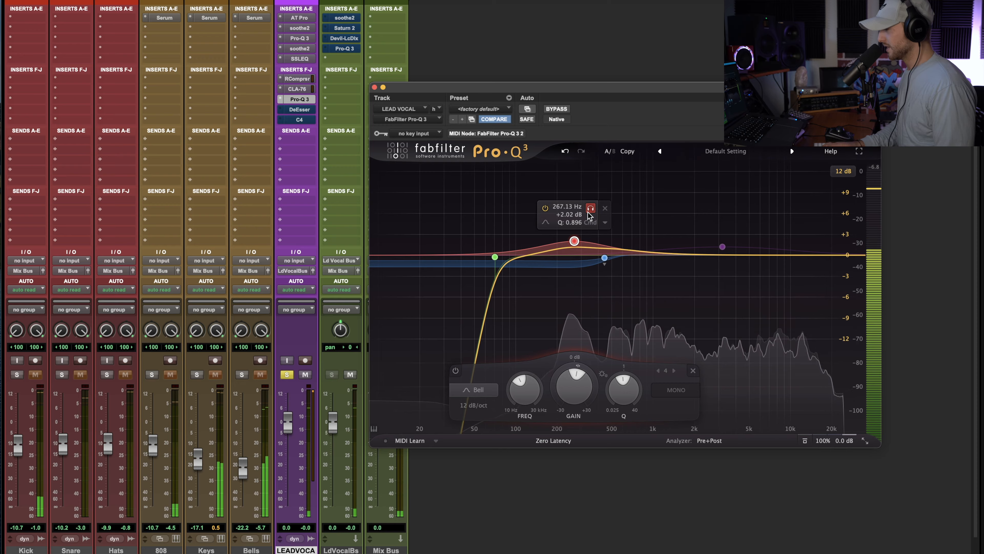
Select the lead vocal passage from about bar 4 to bar 7 in the Edit window and return to the mixer with Pro-Q 3
key(super+equal)
drag(654, 105, 589, 533)
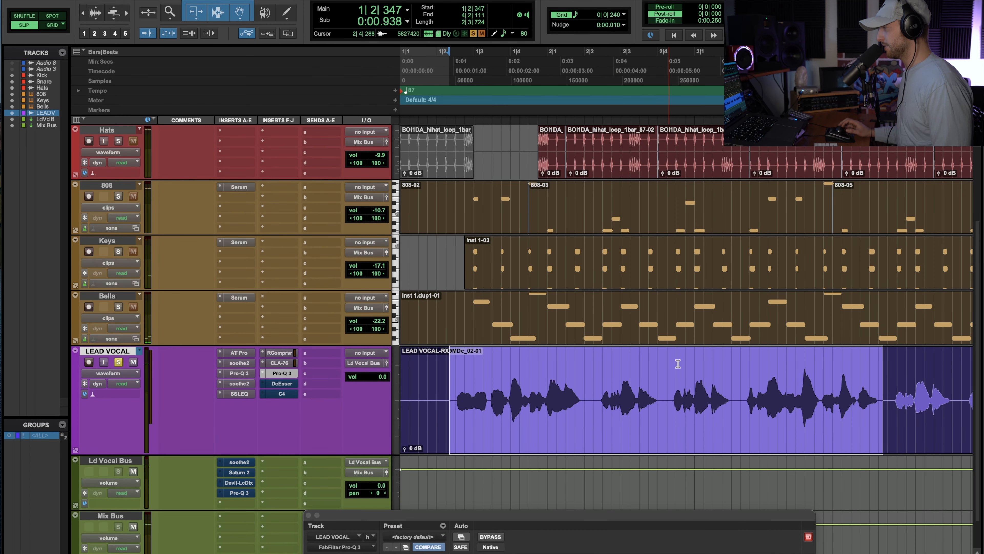
key(super+bracketleft)
key(super+bracketleft)
drag(521, 376, 630, 375)
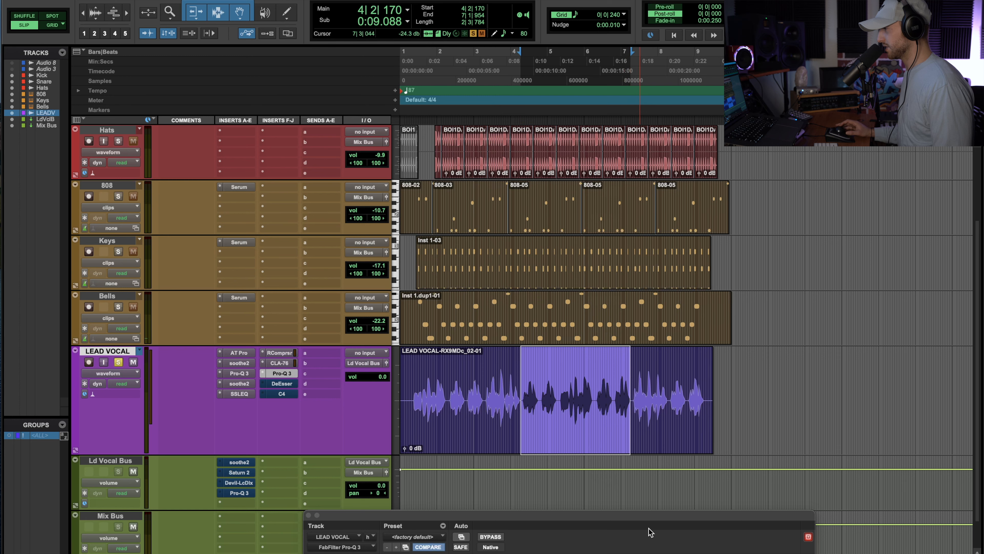
drag(654, 519, 601, 64)
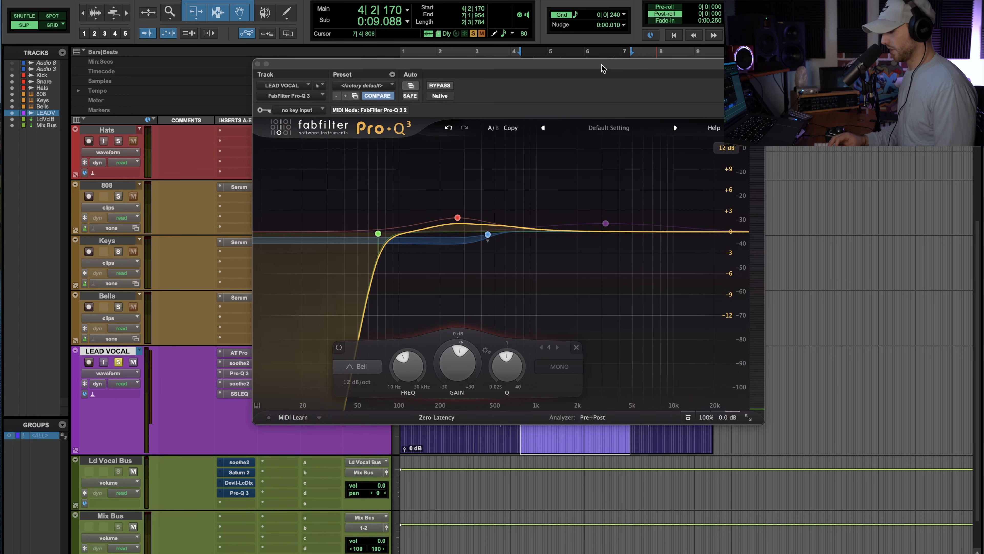
key(super+equal)
Audition the bell band at about 266 Hz over the selected passage, then bypass that band
mouse_move(445, 246)
key(space)
mouse_move(474, 185)
mouse_down()
mouse_move(458, 185)
mouse_move(488, 188)
mouse_move(473, 192)
mouse_up()
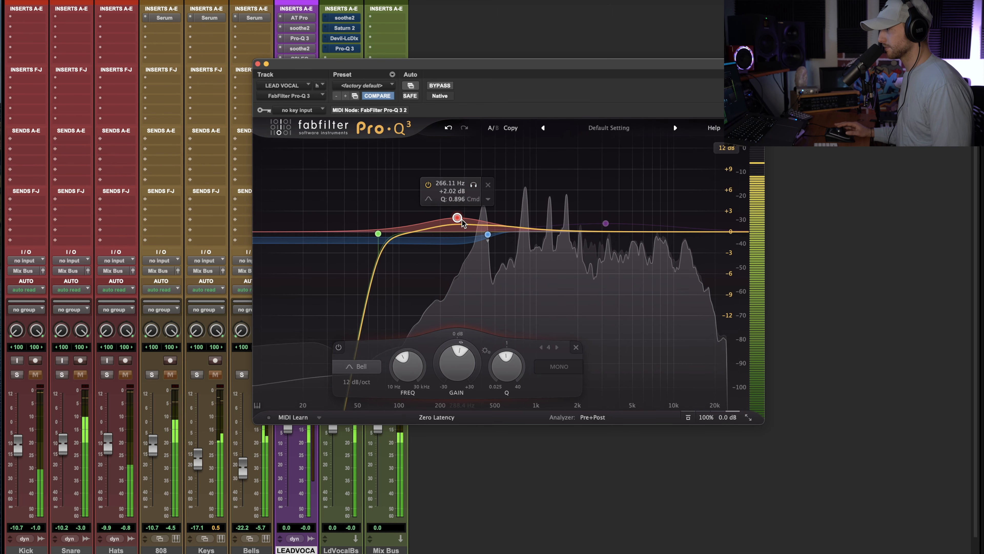
key(space)
Set the low-shelf band's frequency to about 422 Hz while auditioning it, and play the passage back
click(488, 235)
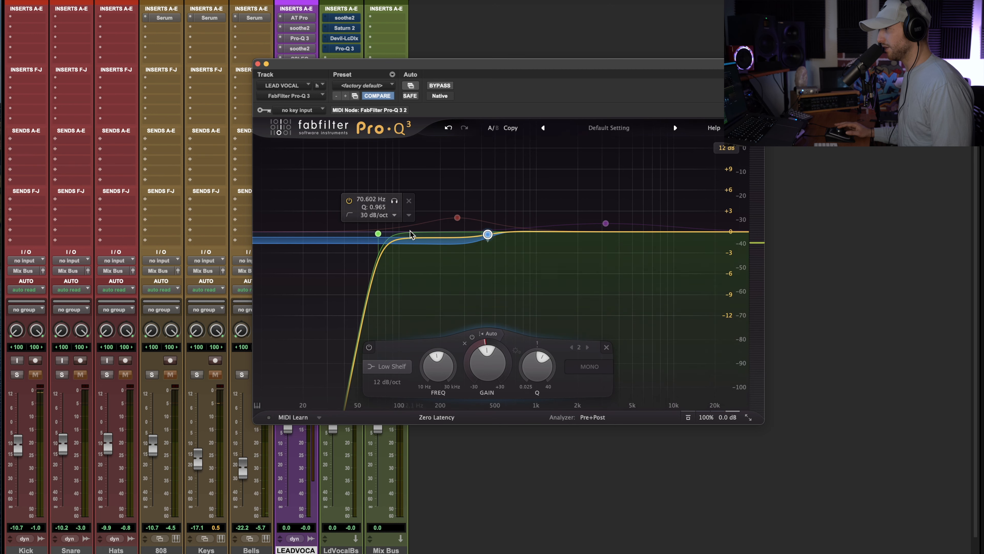
mouse_move(504, 260)
mouse_down()
mouse_move(447, 263)
mouse_move(499, 266)
mouse_up()
key(space)
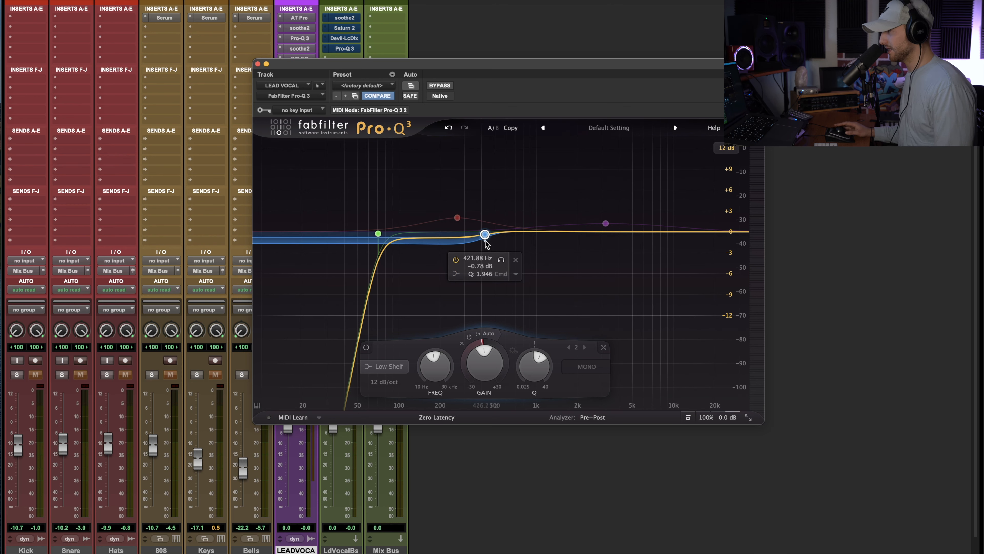
key(space)
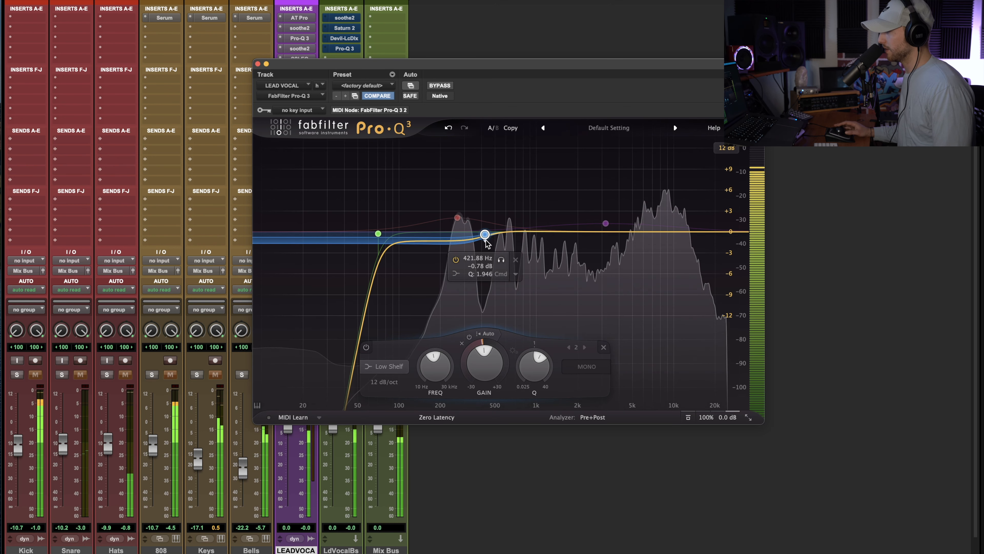
Compare the lead vocal with the 30 dB/oct low-cut band bypassed and active, leaving it active
alt+click(378, 231)
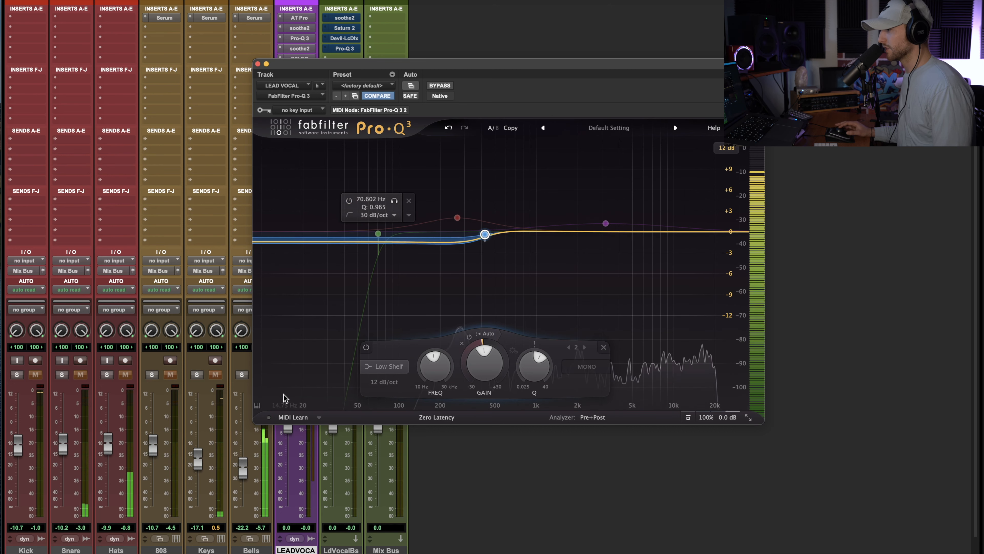
key(space)
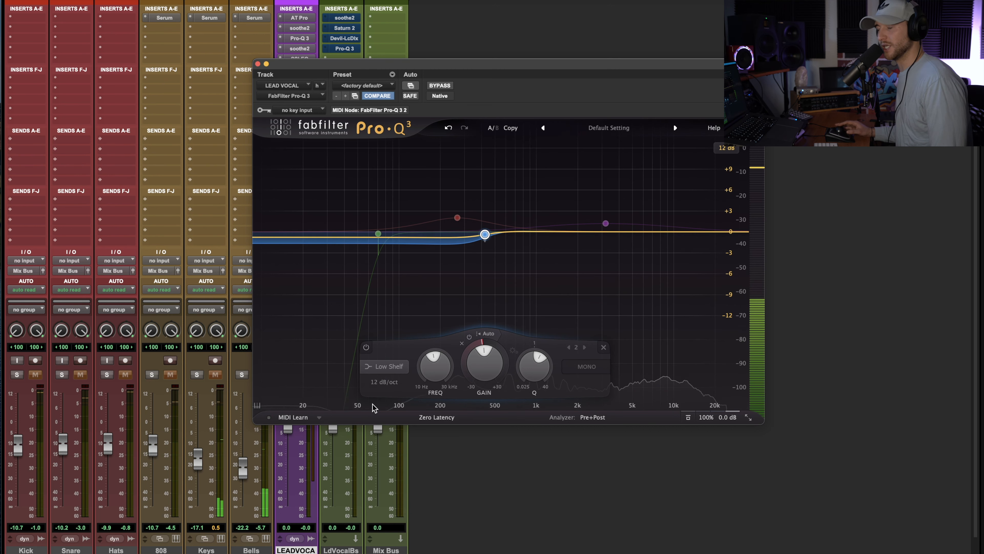
alt+click(377, 234)
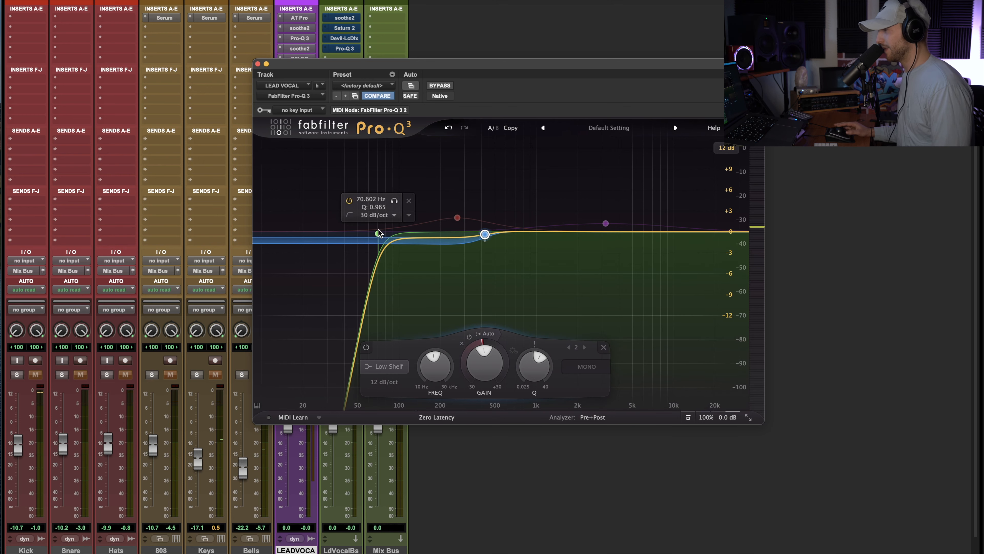
Raise the low-cut band's frequency slightly while auditioning it during playback, and close Pro-Q 3
click(399, 202)
drag(399, 203, 410, 201)
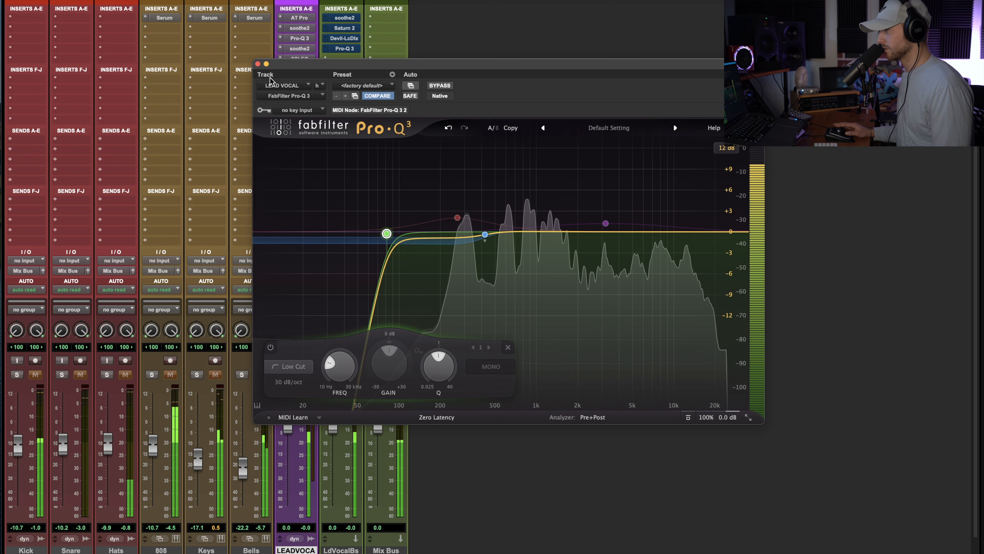
click(257, 64)
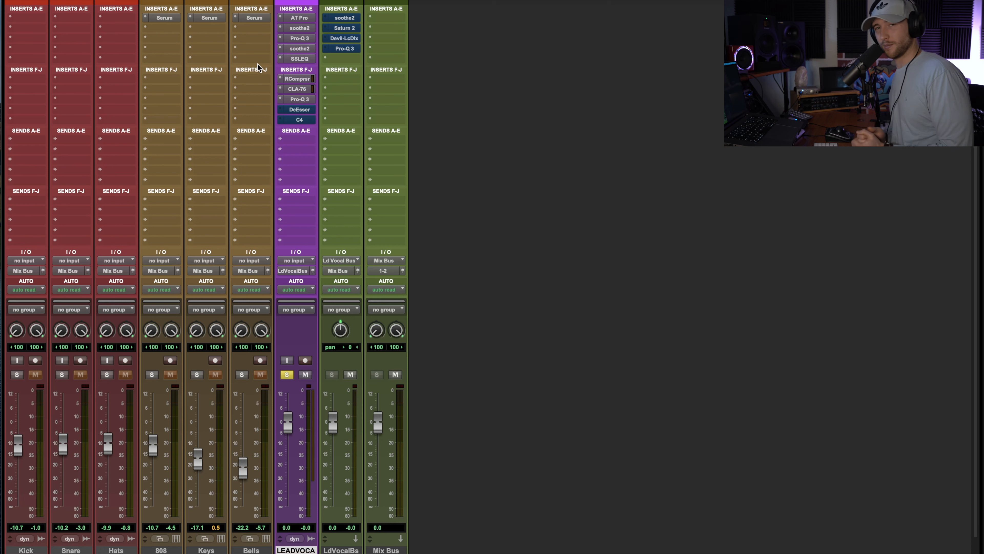
Activate and open the lead vocal's DeEsser and check its audio mode, leaving it on Wide
click(306, 113)
drag(414, 64, 540, 64)
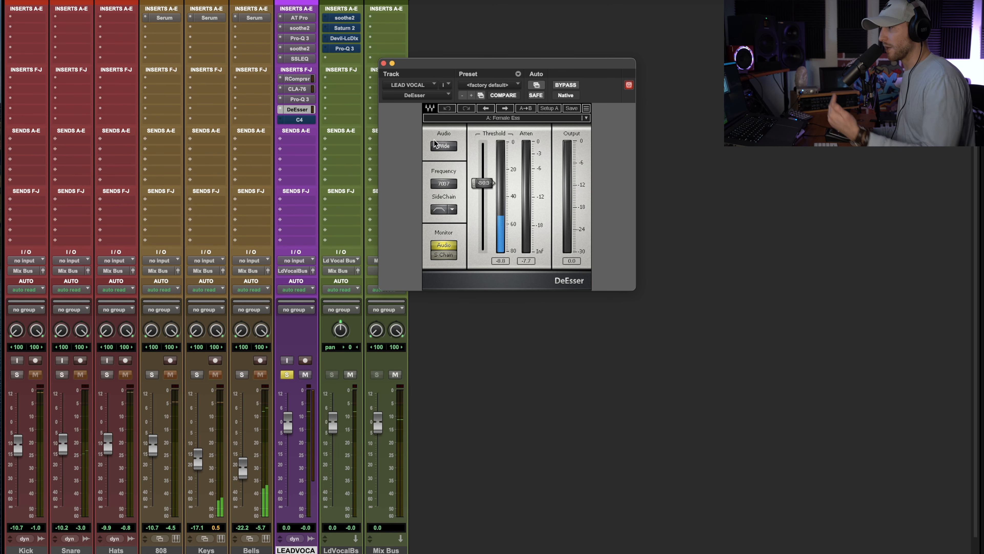
click(446, 151)
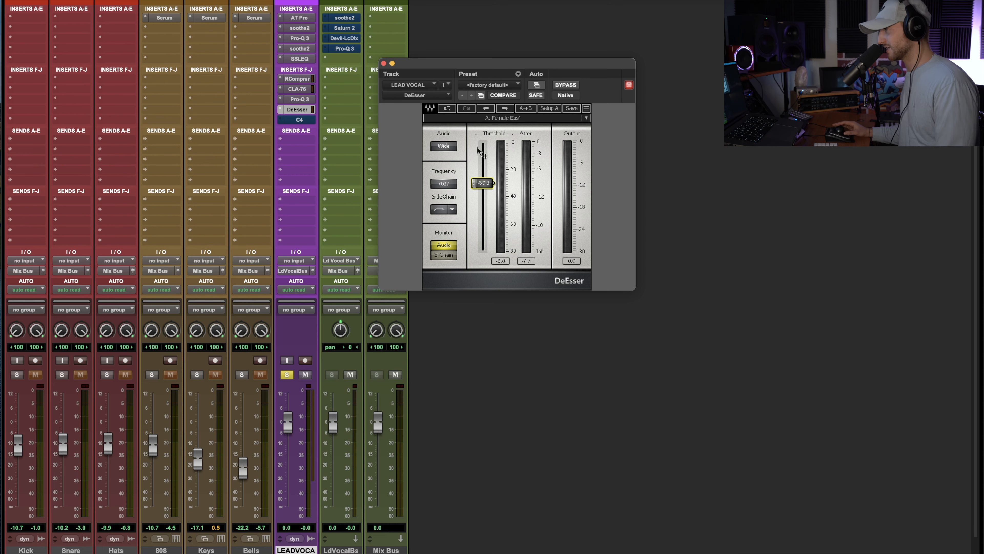
Set the DeEsser's frequency to 7000 Hz while monitoring the sidechain during playback, then return monitoring to Audio
key(space)
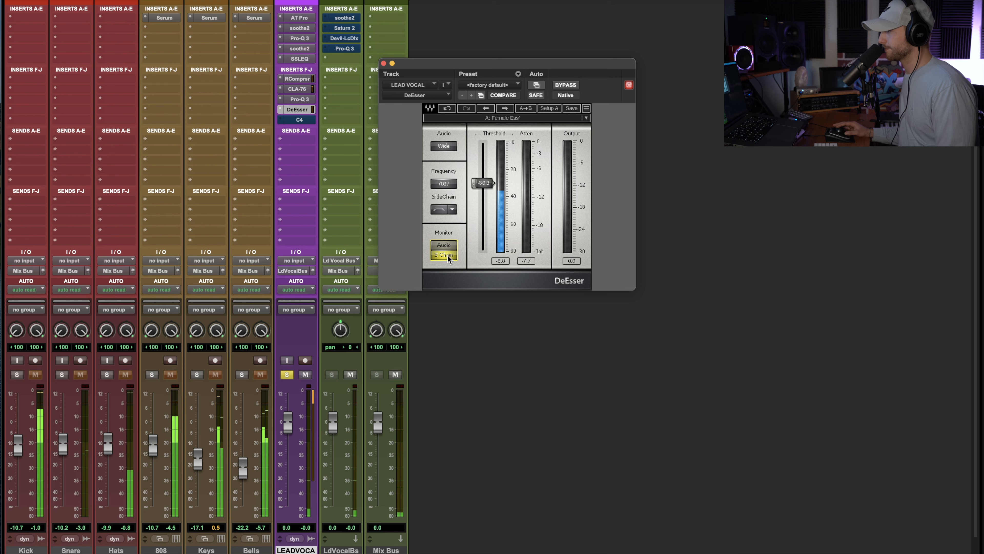
mouse_move(447, 185)
mouse_down()
mouse_move(447, 198)
mouse_move(447, 168)
mouse_move(447, 185)
mouse_up()
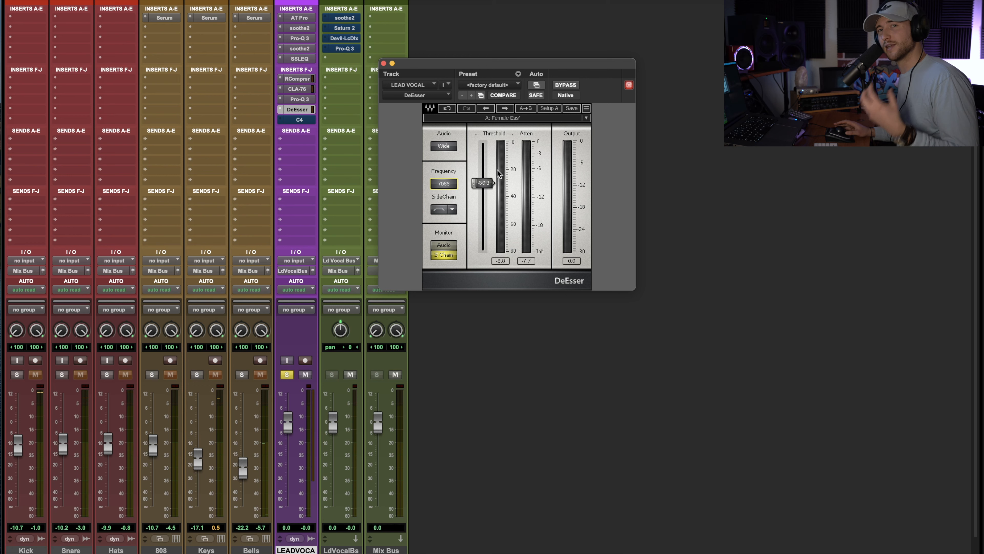
click(439, 247)
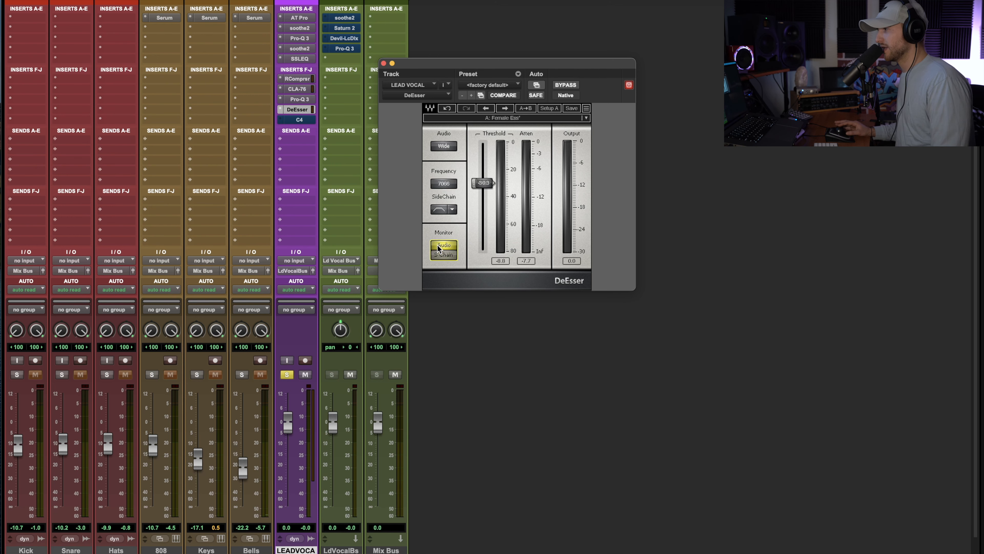
Fine-tune the DeEsser's threshold during playback and close the plug-in
mouse_move(487, 188)
mouse_down()
mouse_move(487, 153)
mouse_move(485, 182)
mouse_move(493, 182)
mouse_move(485, 182)
mouse_up()
key(space)
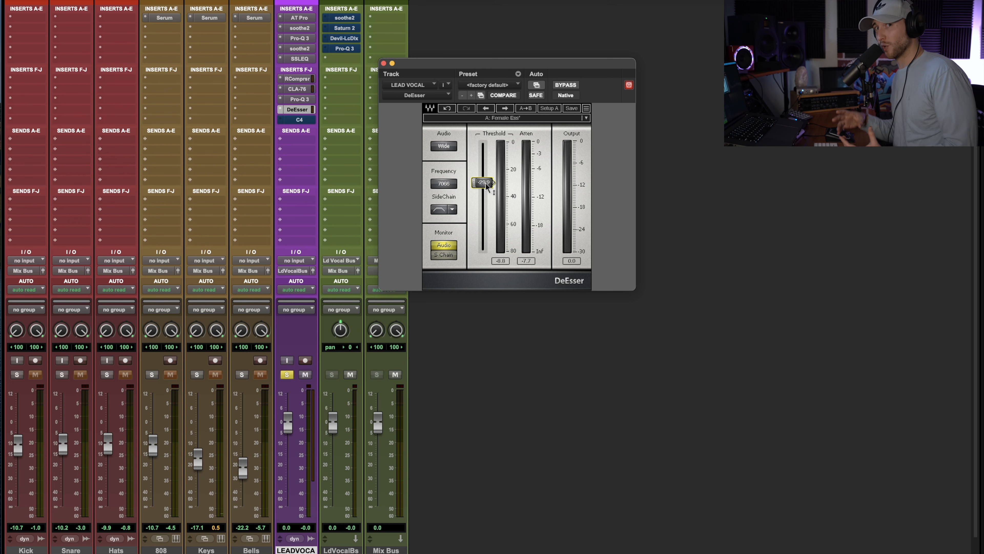
click(383, 63)
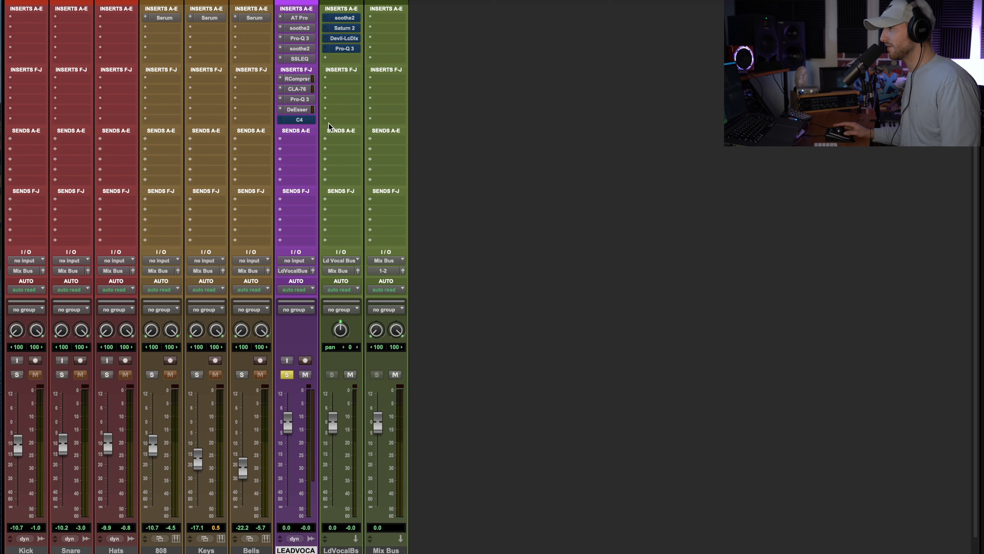
Activate and open the lead vocal's C4 and look through its factory presets, keeping Pop vocal
click(306, 123)
drag(547, 62, 547, 82)
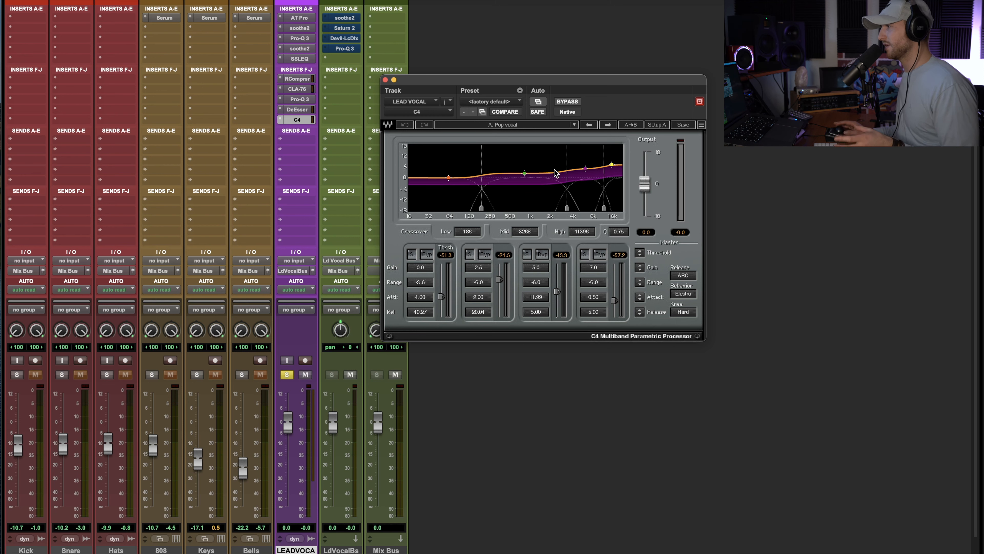
click(538, 124)
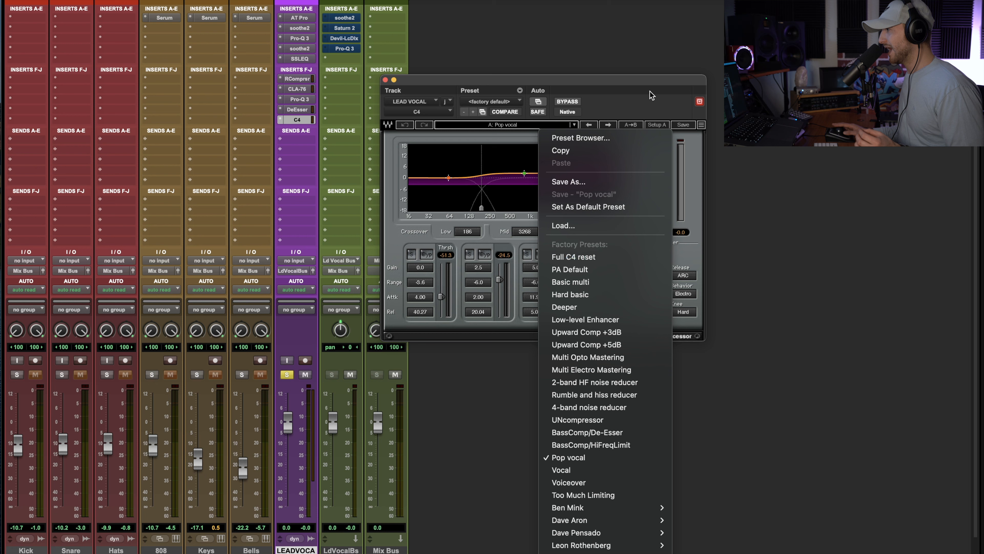
click(646, 100)
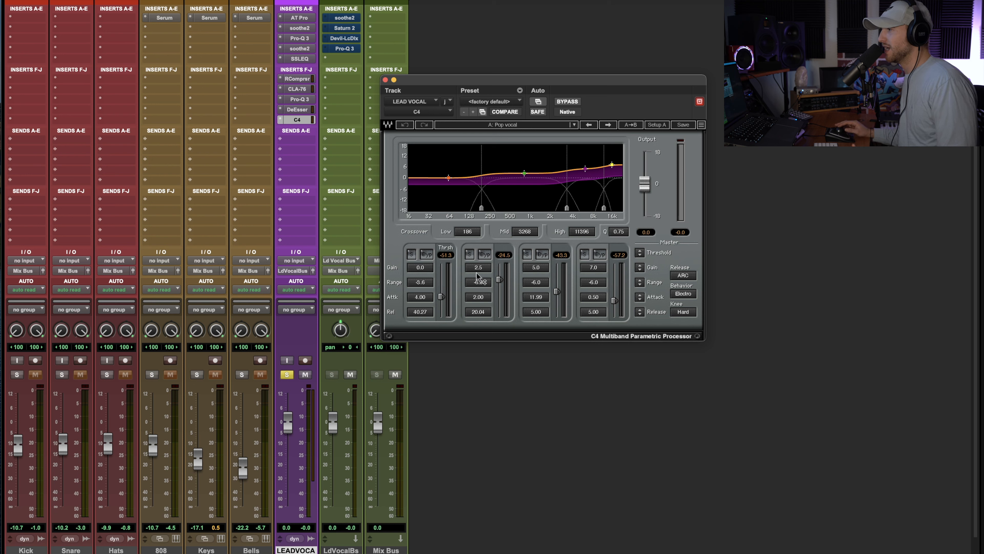
Preview the C4's second band in isolation, then compare the lead vocal with the C4 bypassed and active during playback
click(469, 255)
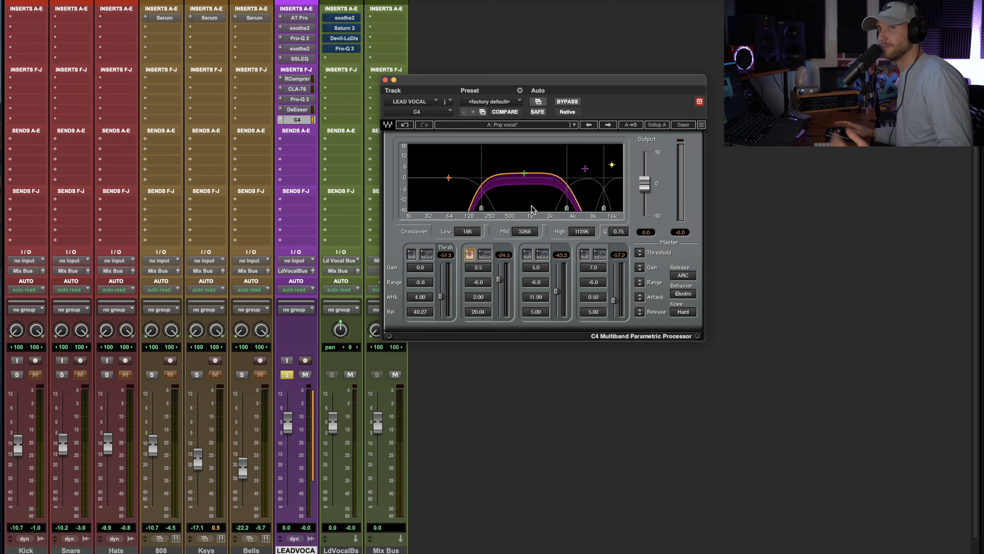
click(469, 255)
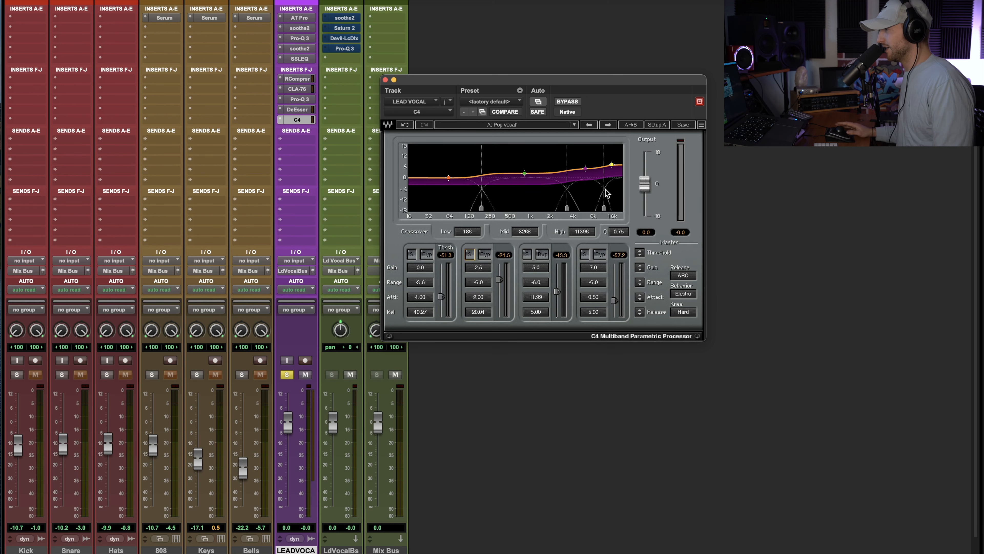
click(568, 101)
key(space)
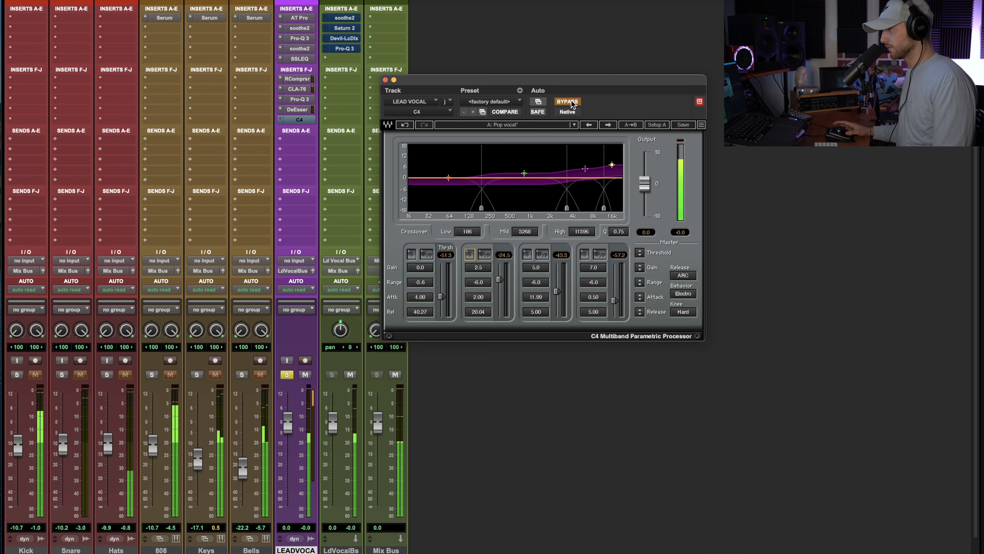
click(570, 101)
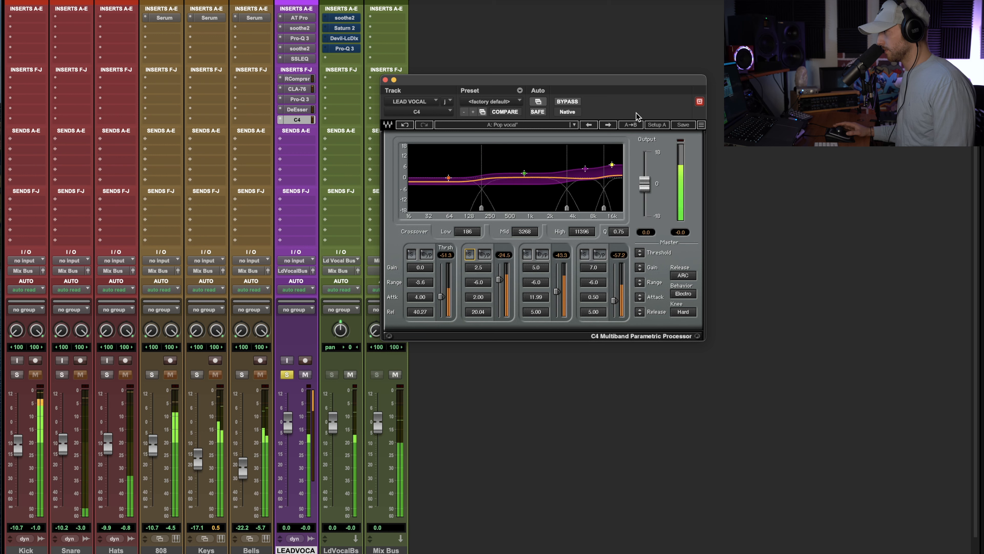
Audition the C4's second band in isolation during playback, then return to hearing all bands
click(469, 254)
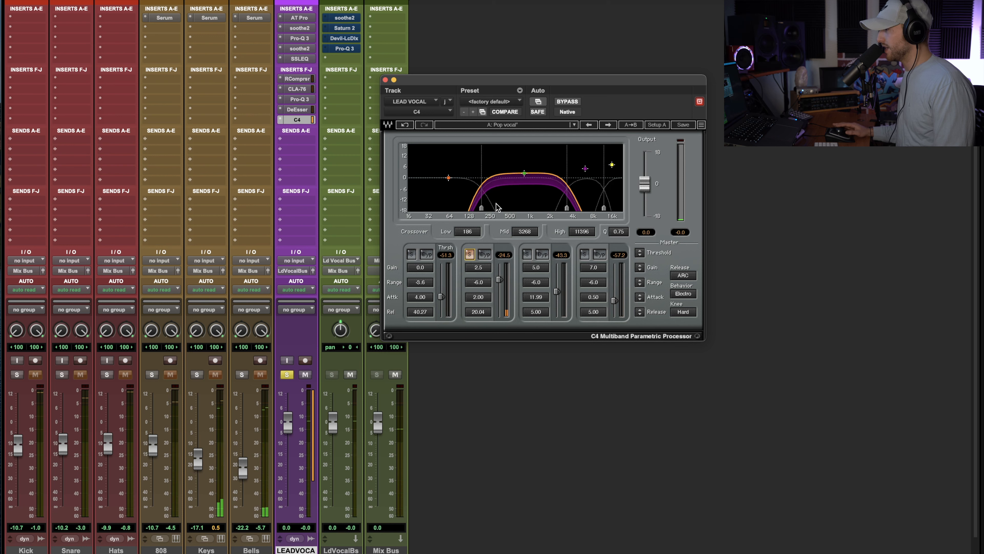
click(469, 254)
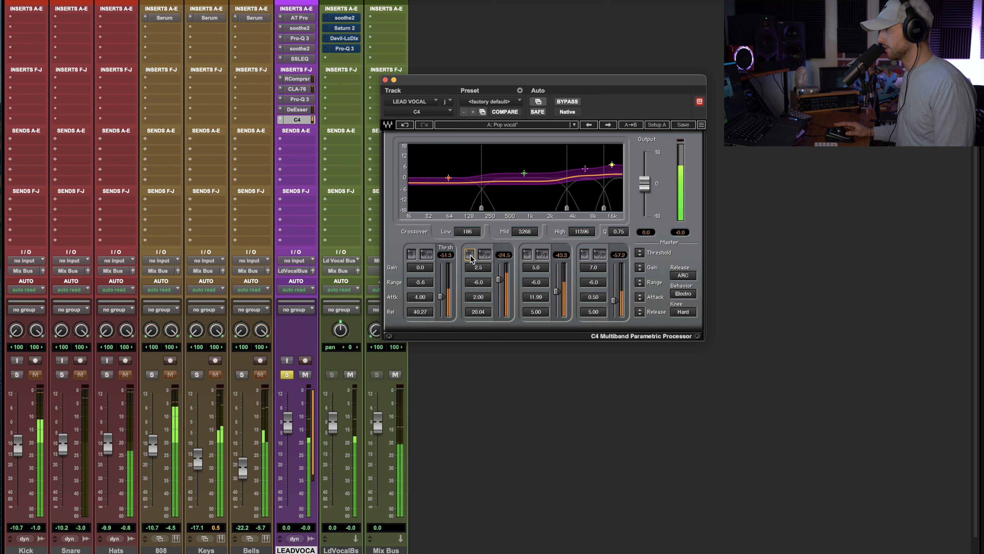
Solo the C4's lowest band, try a small gain boost, reset its gain to 0.0 and unsolo the band
click(411, 254)
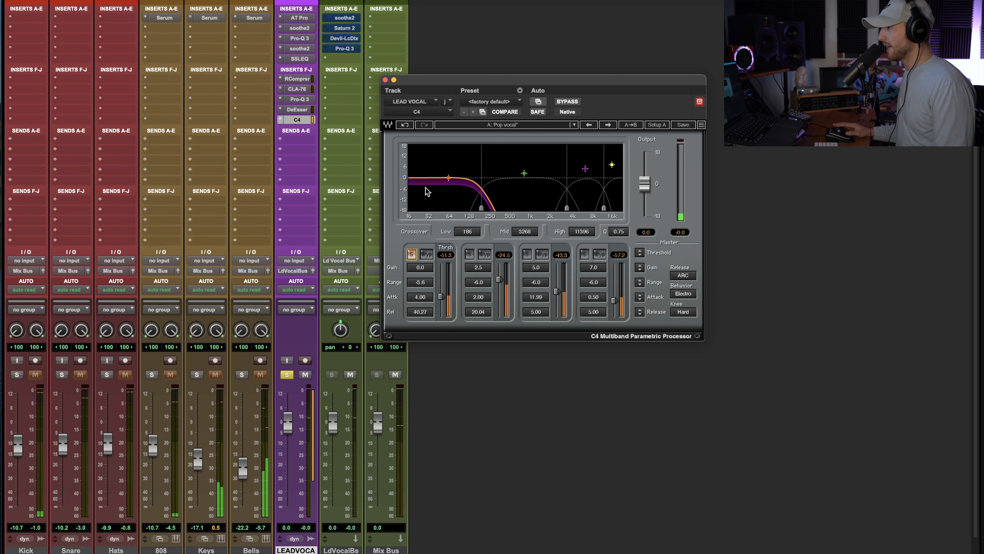
drag(448, 177, 449, 175)
drag(421, 270, 421, 266)
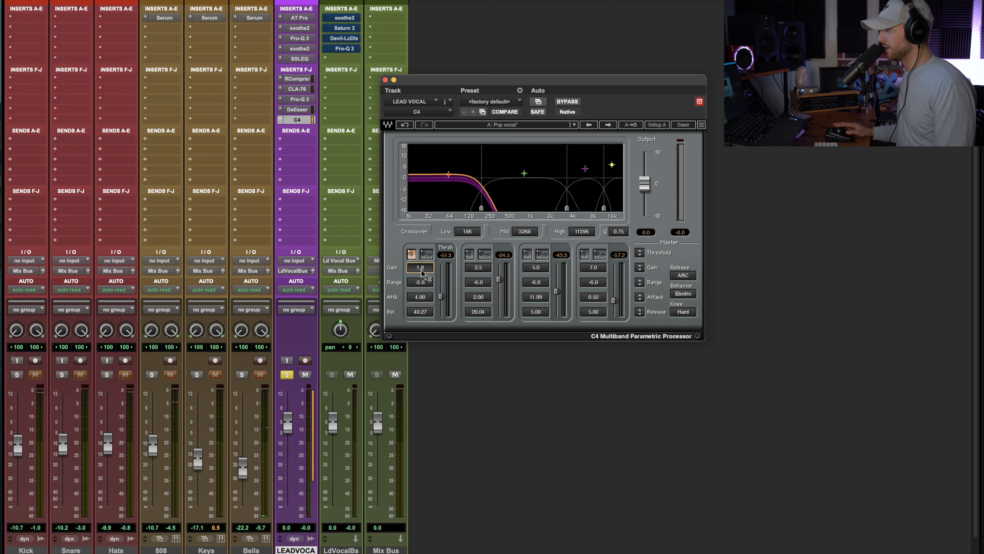
alt+click(421, 267)
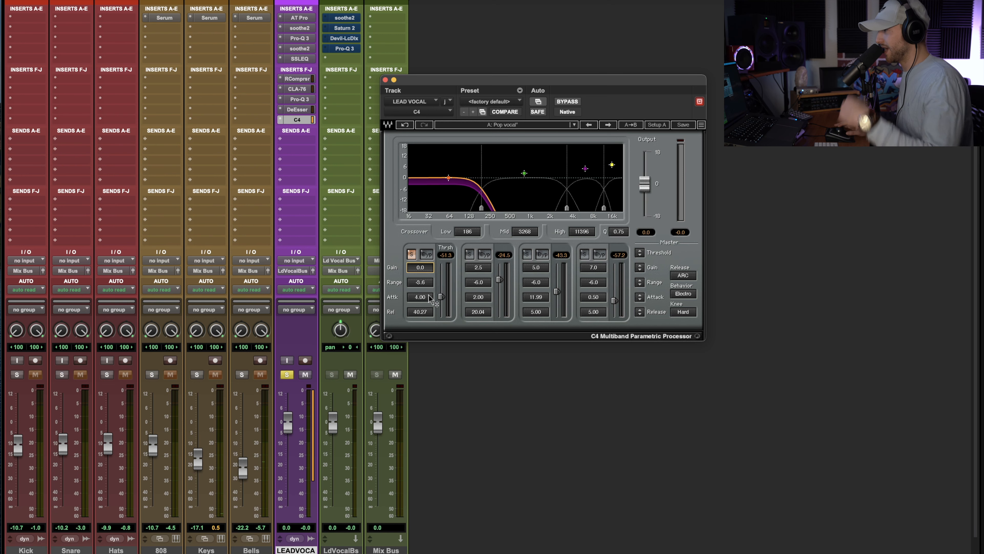
click(410, 253)
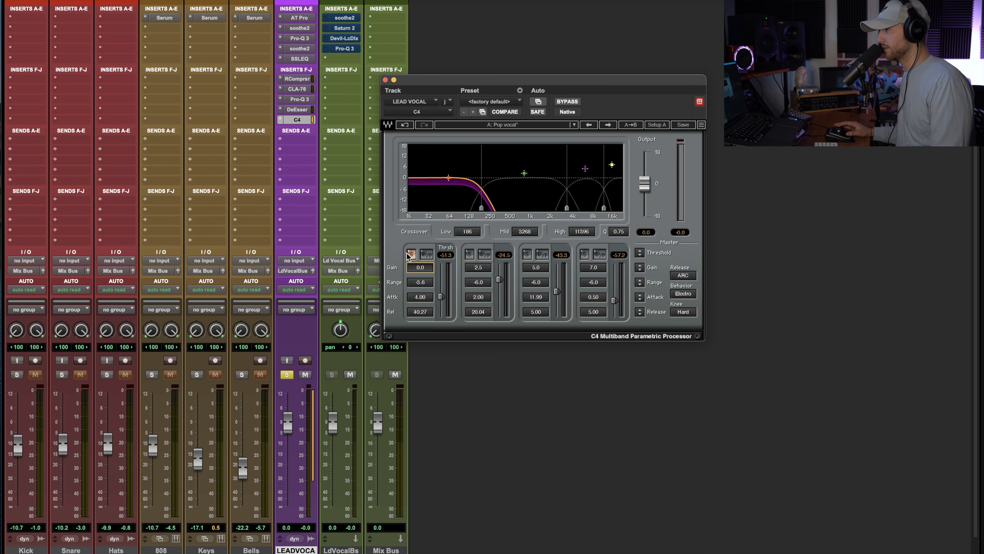
click(411, 254)
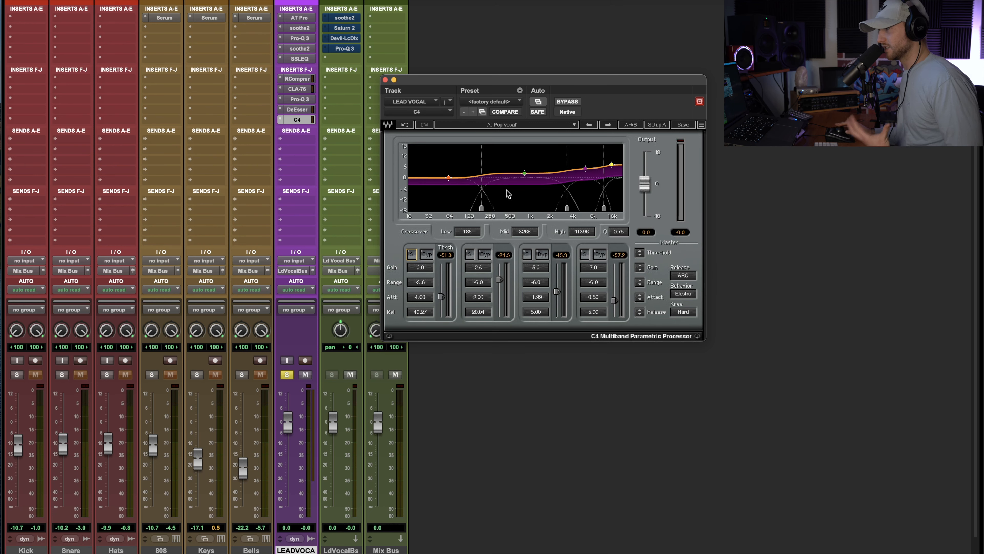
Audition the C4's third and fourth bands together in isolation, then stop playback and close the plug-in
click(528, 254)
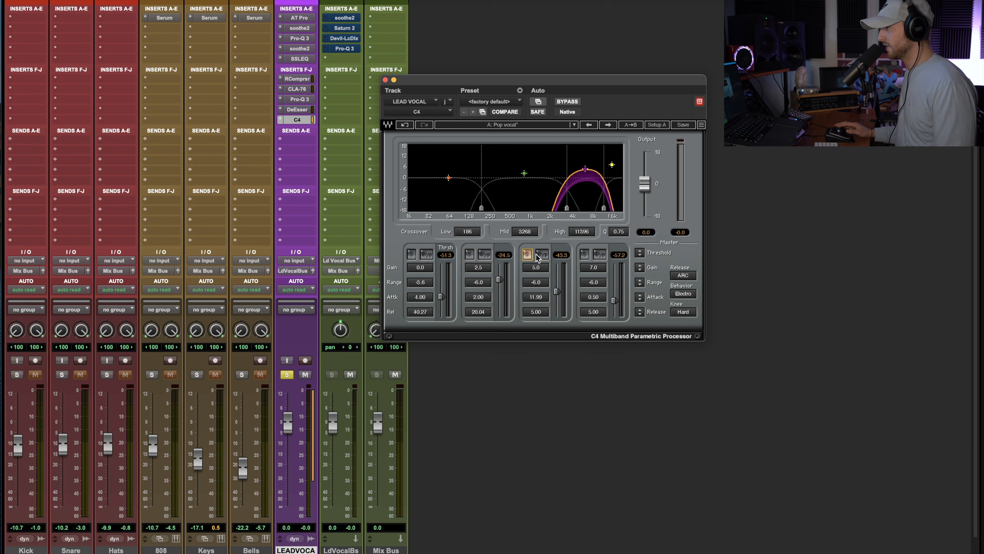
click(584, 254)
key(space)
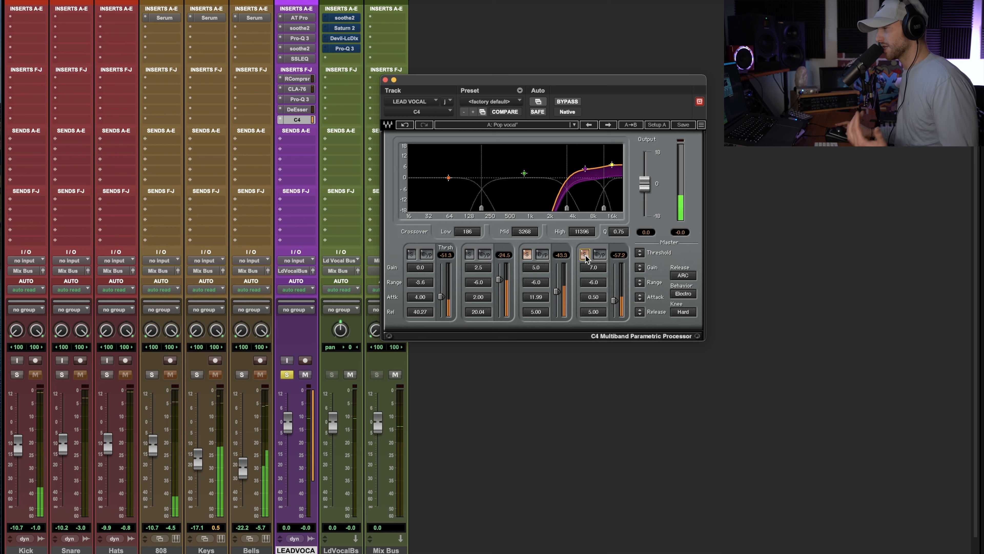
click(584, 254)
click(527, 255)
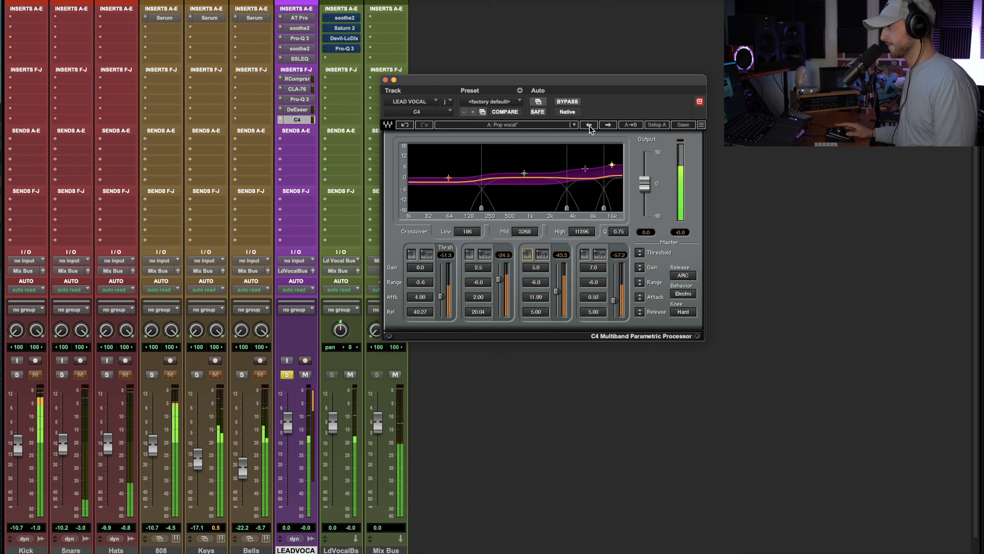
key(space)
click(386, 80)
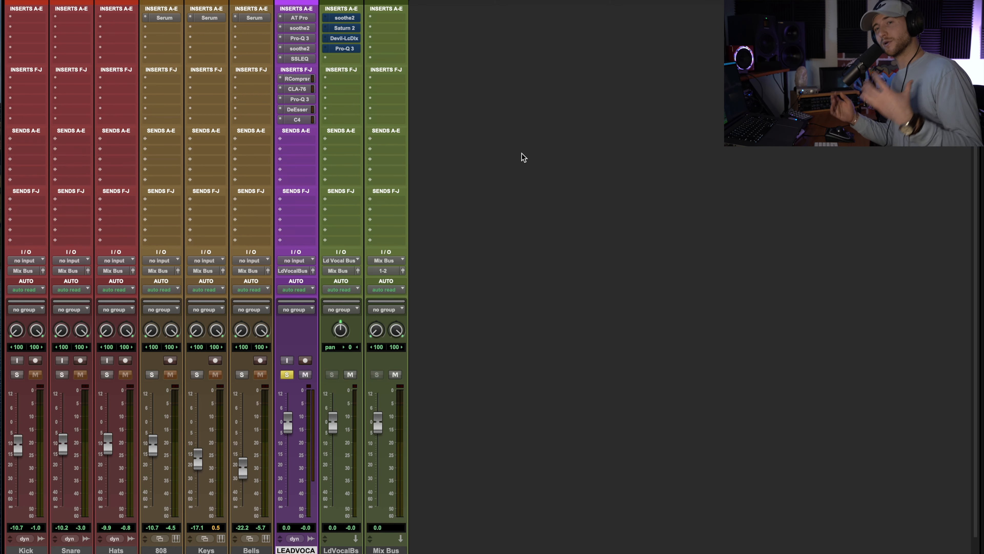
Activate and open soothe2 on the Ld Vocal Bus and listen to its delta signal during playback
click(353, 17)
drag(646, 91, 483, 90)
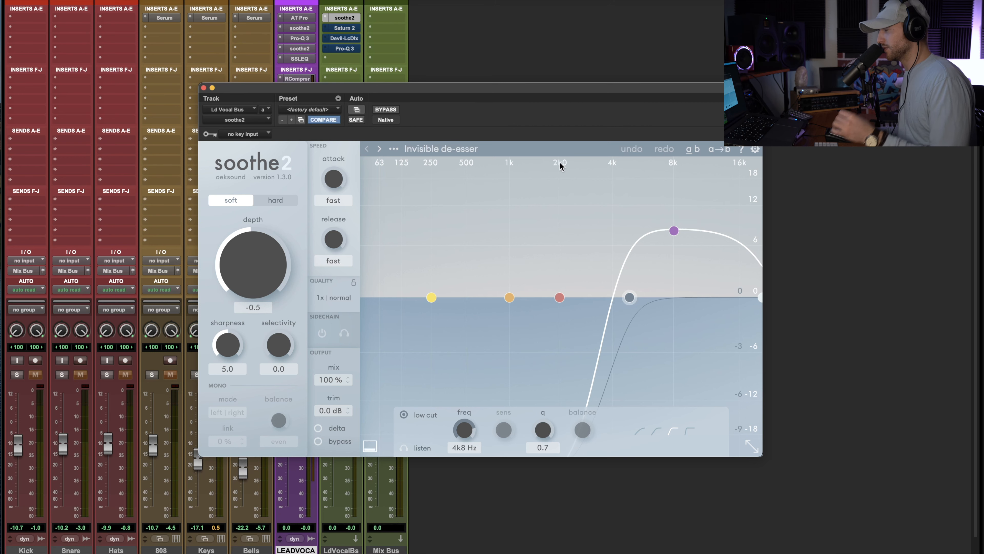
click(318, 428)
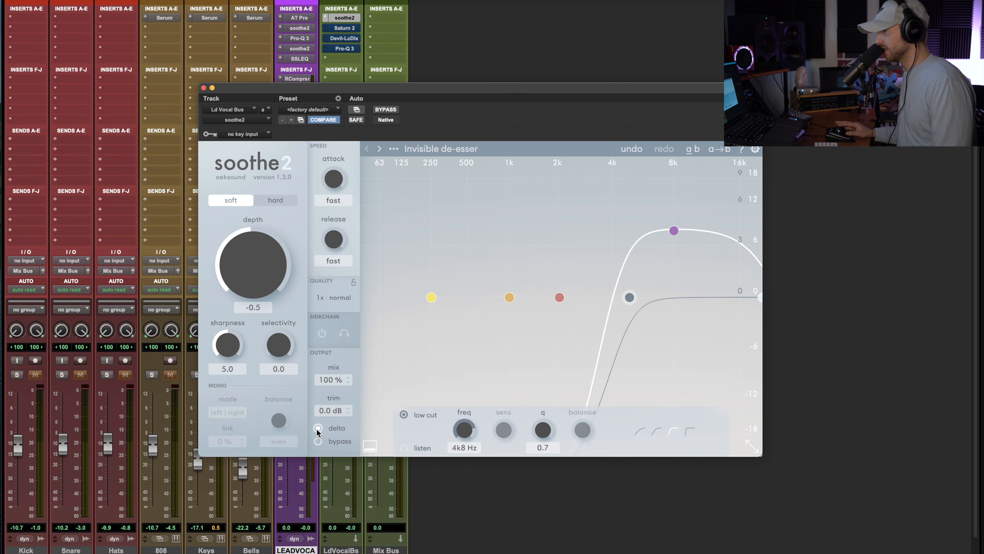
key(space)
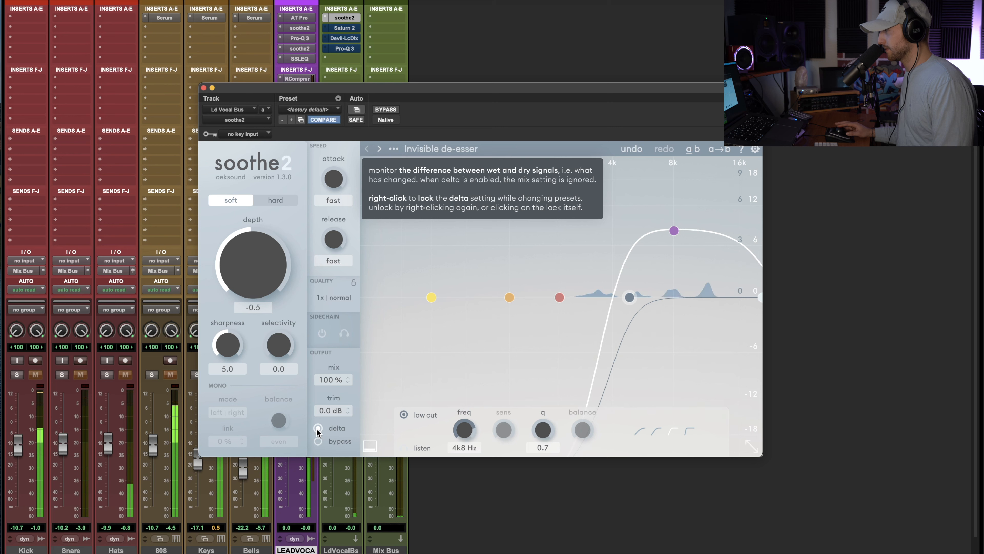
click(318, 428)
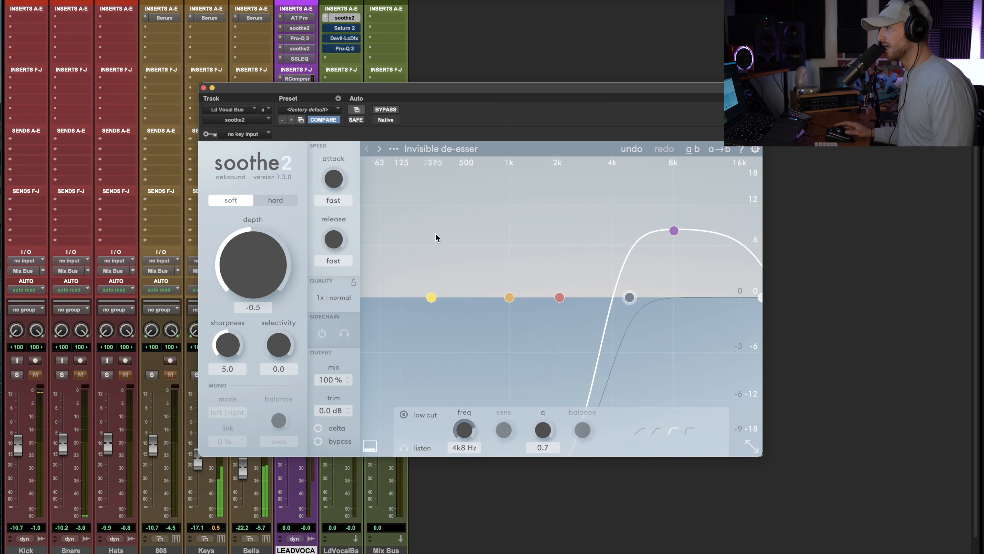
Look through soothe2's Vocals presets, keep Invisible de-esser and close the plug-in
click(433, 148)
scroll(423, 434, down, 3)
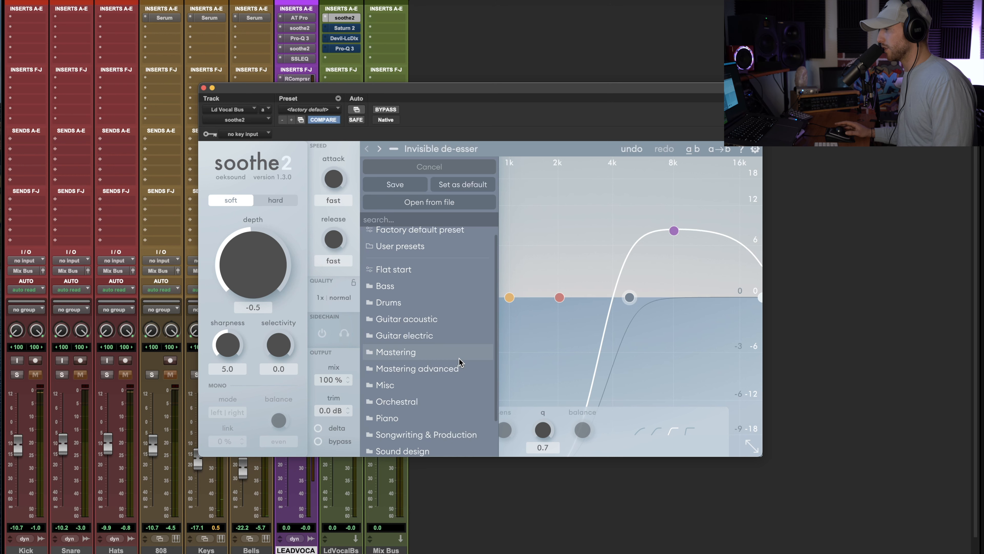
click(397, 447)
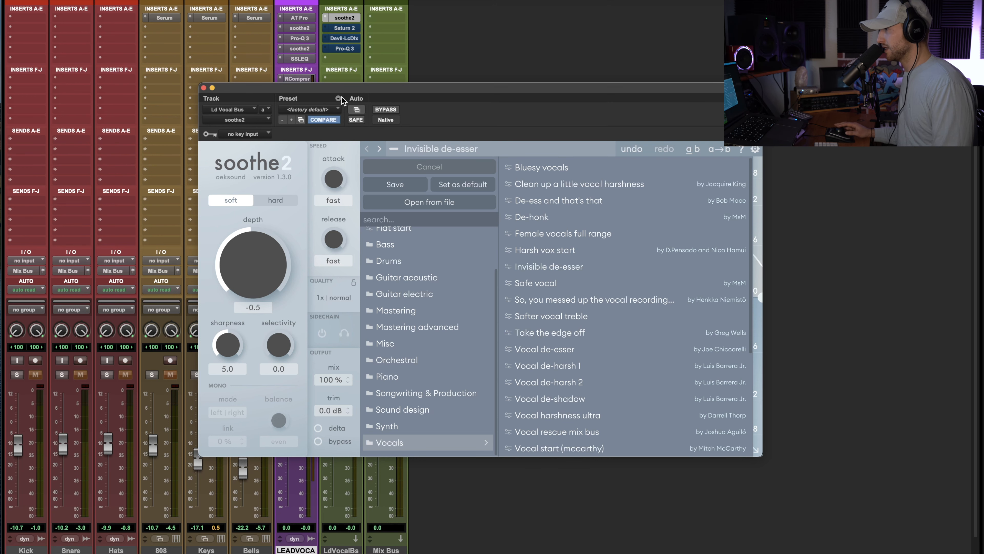
click(203, 88)
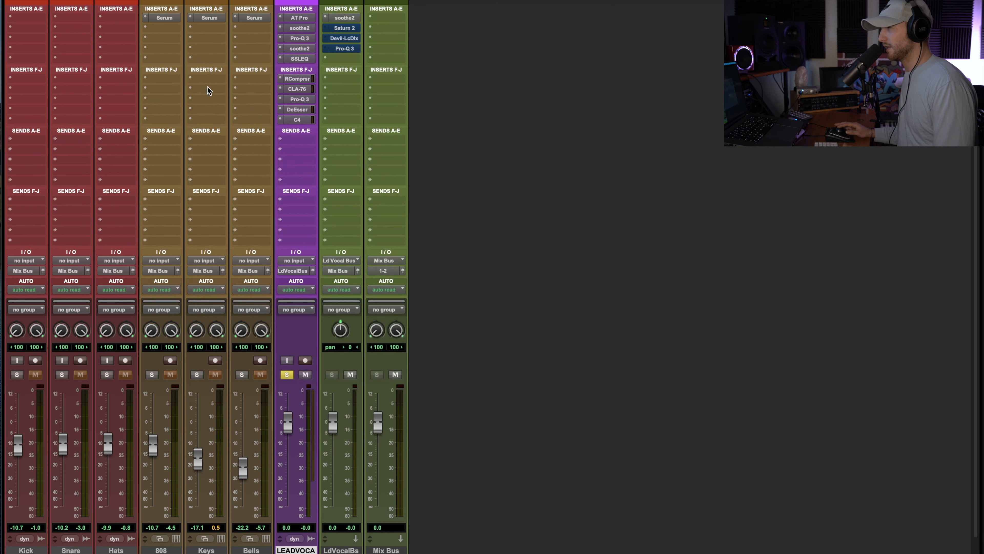
Activate and open Saturn 2 on the Ld Vocal Bus and compare the vocal with it bypassed and active
click(348, 28)
drag(487, 92, 631, 120)
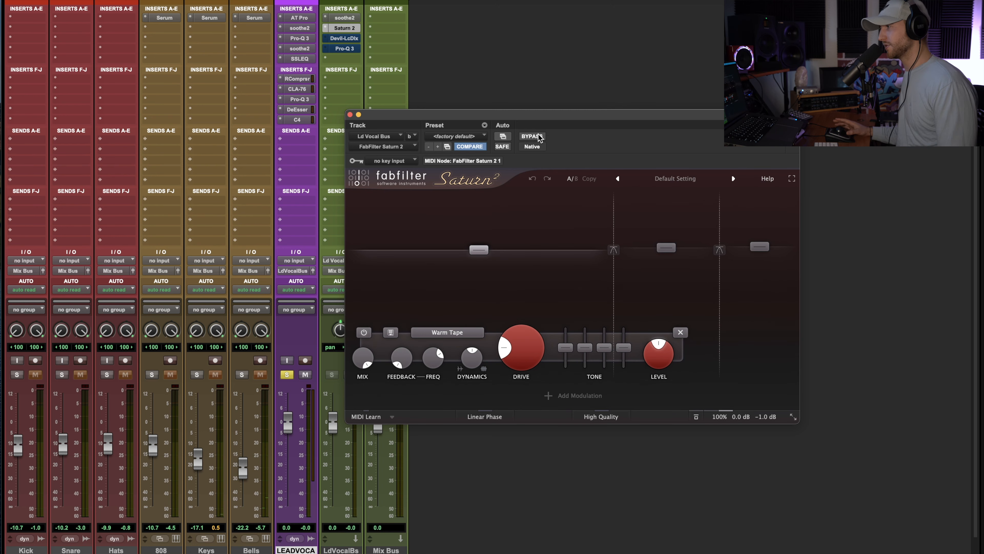
click(530, 136)
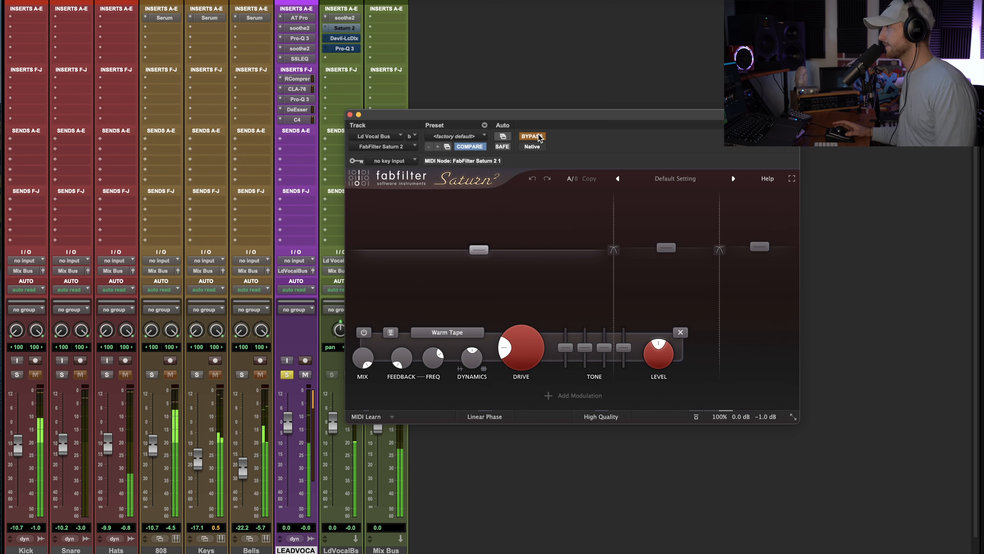
click(538, 136)
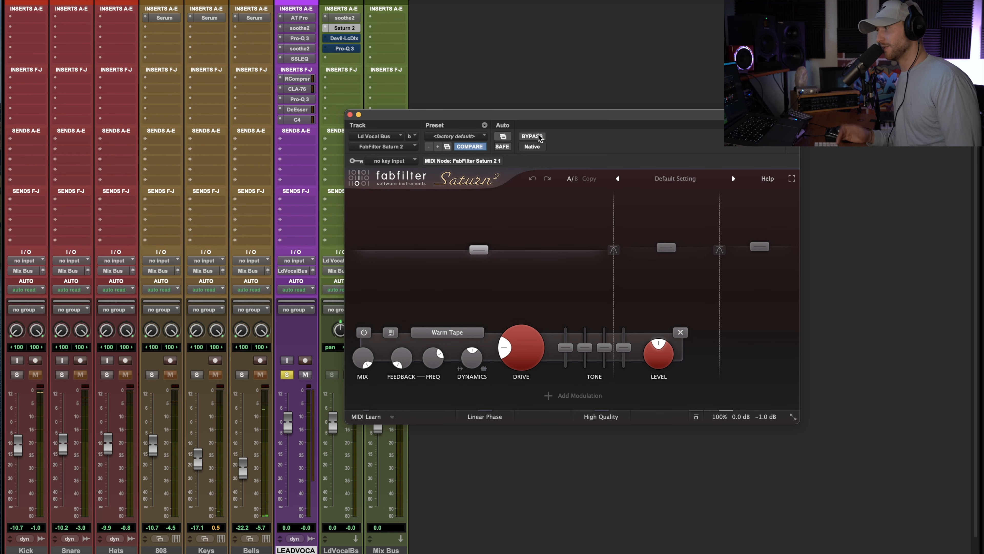
Briefly solo Saturn 2's middle band during playback, inspect that band's settings and close the plug-in
key(space)
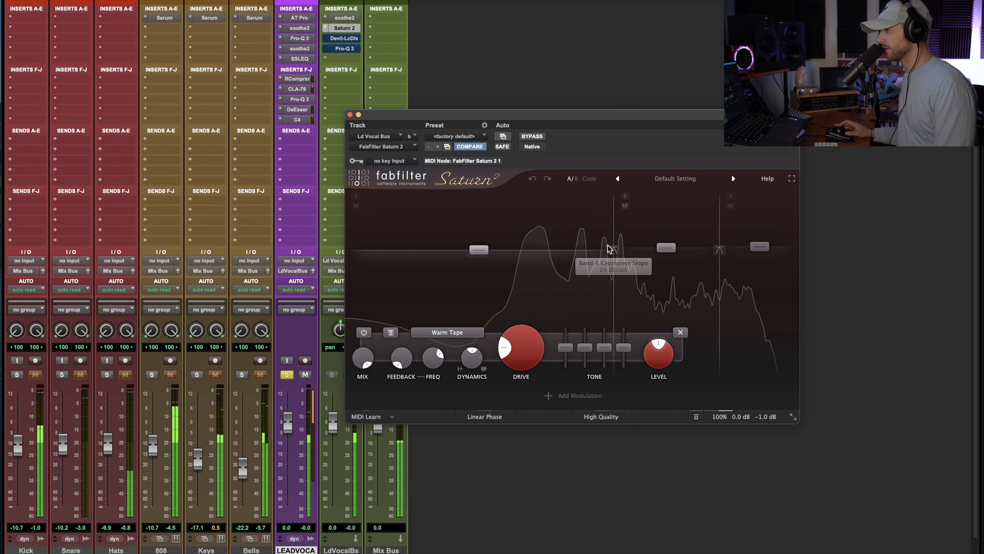
click(625, 196)
click(626, 195)
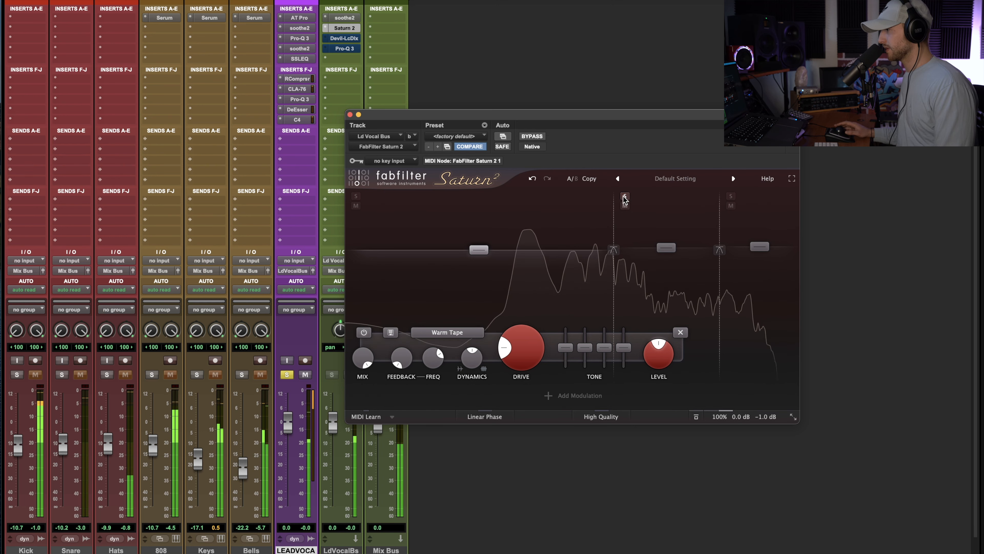
key(space)
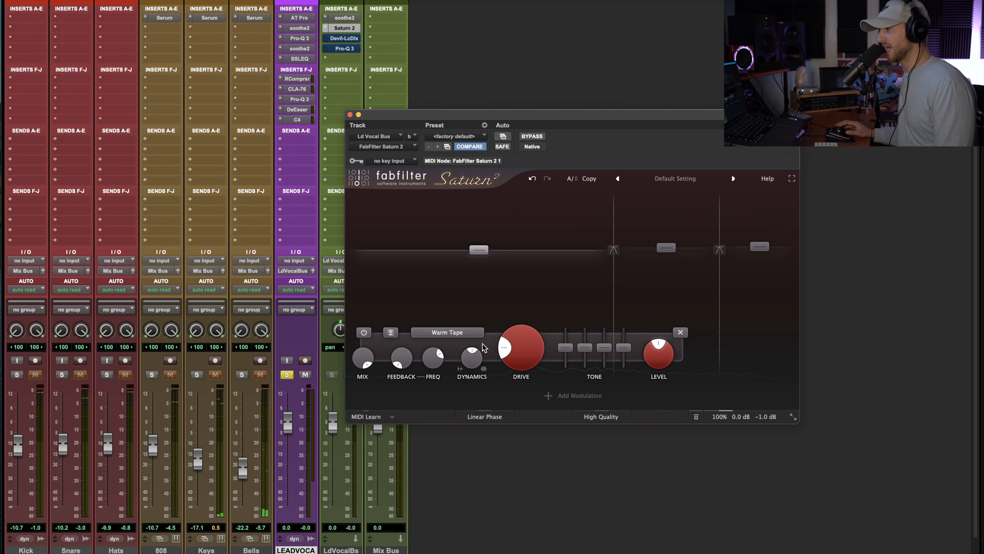
click(661, 282)
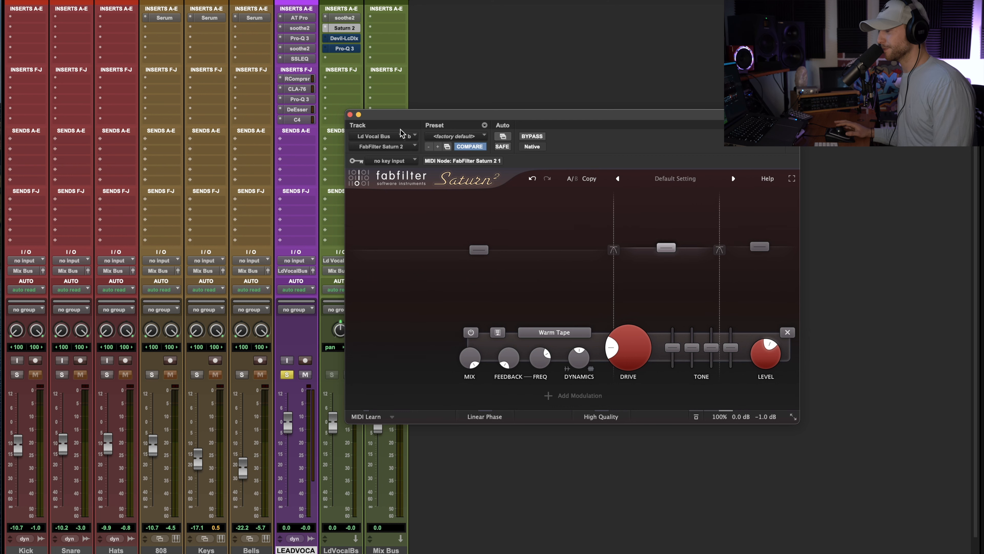
click(350, 114)
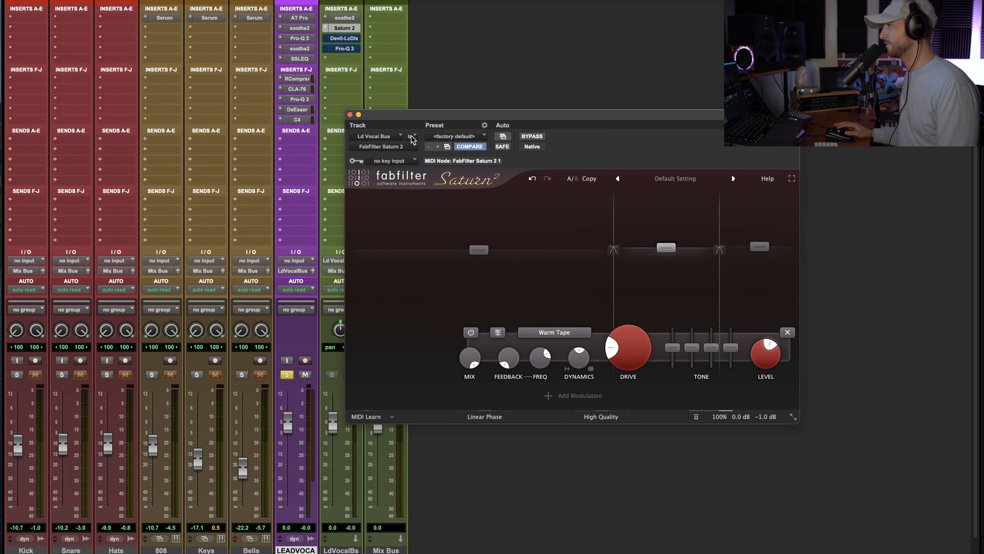
click(351, 115)
Activate and open Devil-Loc Deluxe on the Ld Vocal Bus and compare the vocal with it bypassed and active
click(349, 38)
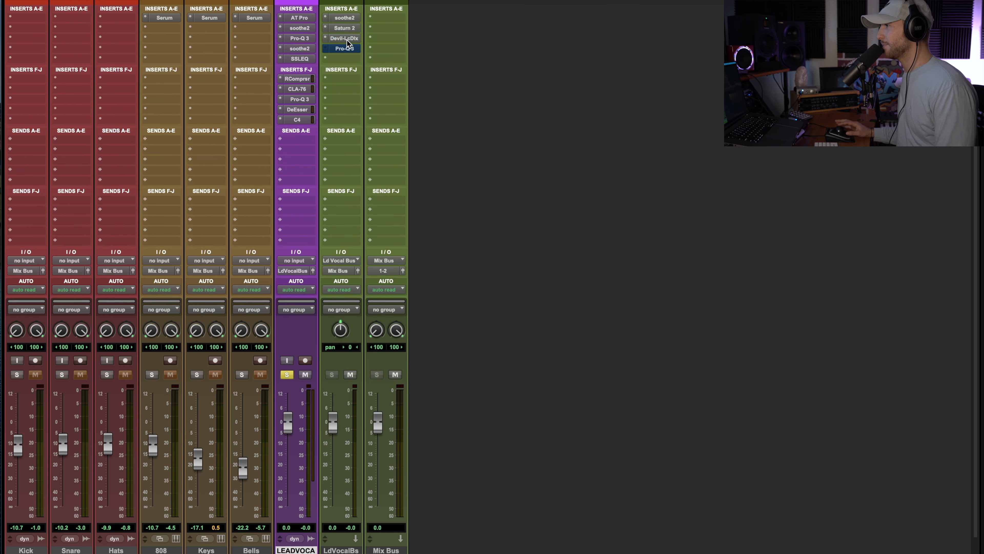
drag(541, 117, 440, 145)
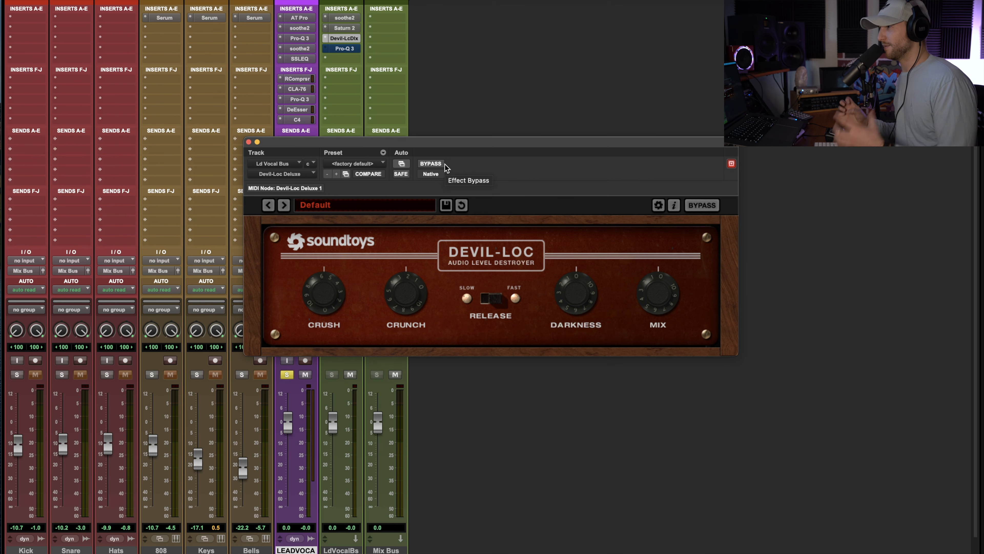
key(space)
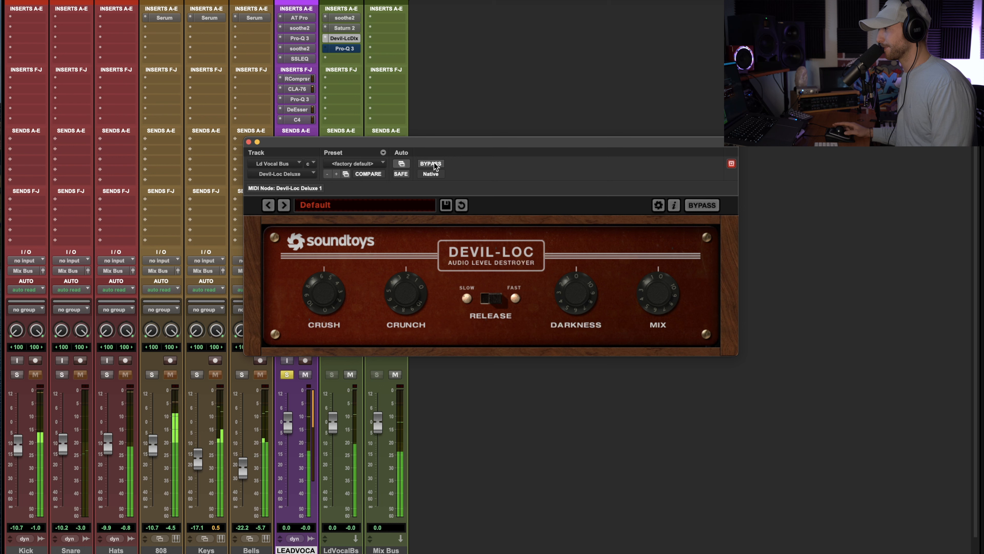
click(435, 165)
click(436, 166)
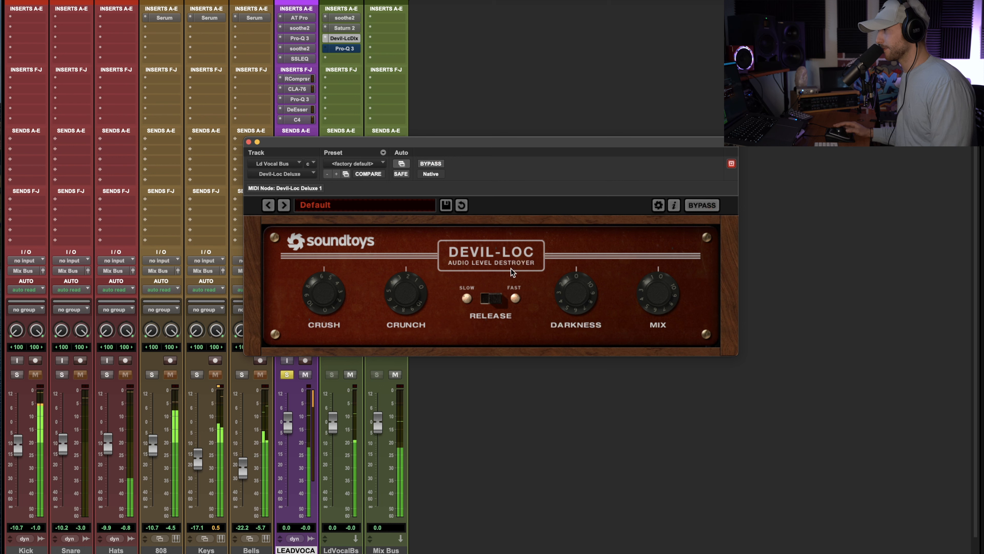
Check the Devil-Loc's Mix and Crunch values and close the plug-in
mouse_move(663, 328)
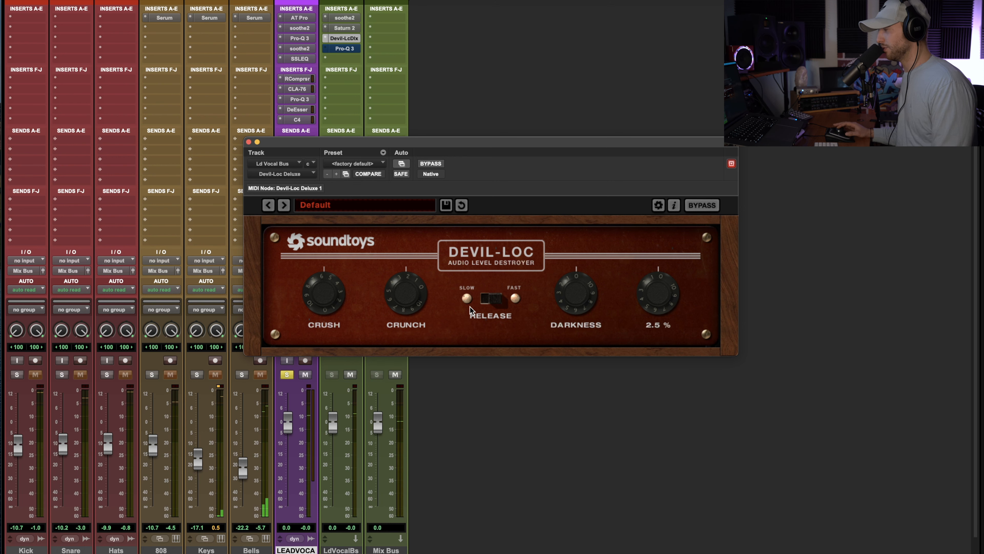
mouse_move(421, 329)
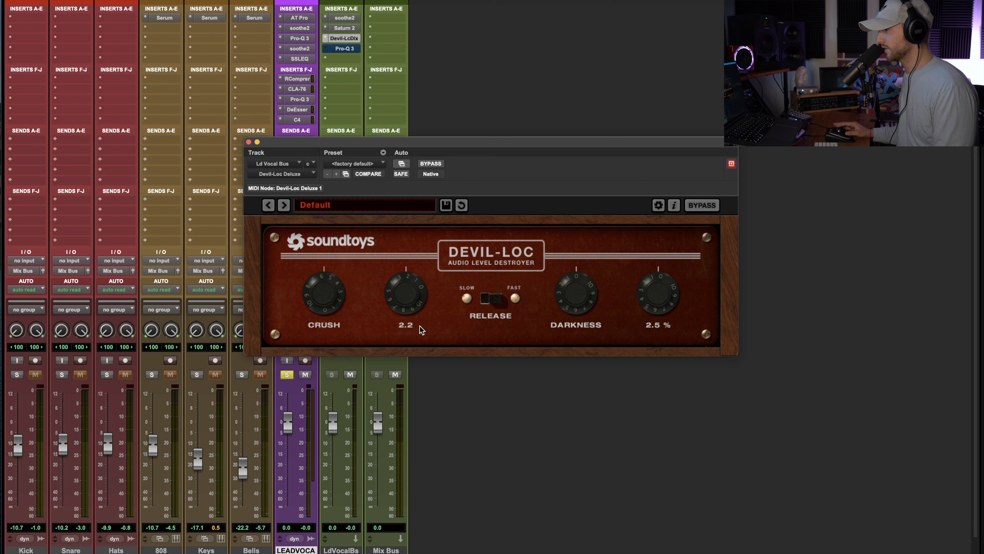
click(249, 143)
Activate and open Pro-Q 3 on the Ld Vocal Bus and solo its 273.47 Hz bell band
click(345, 49)
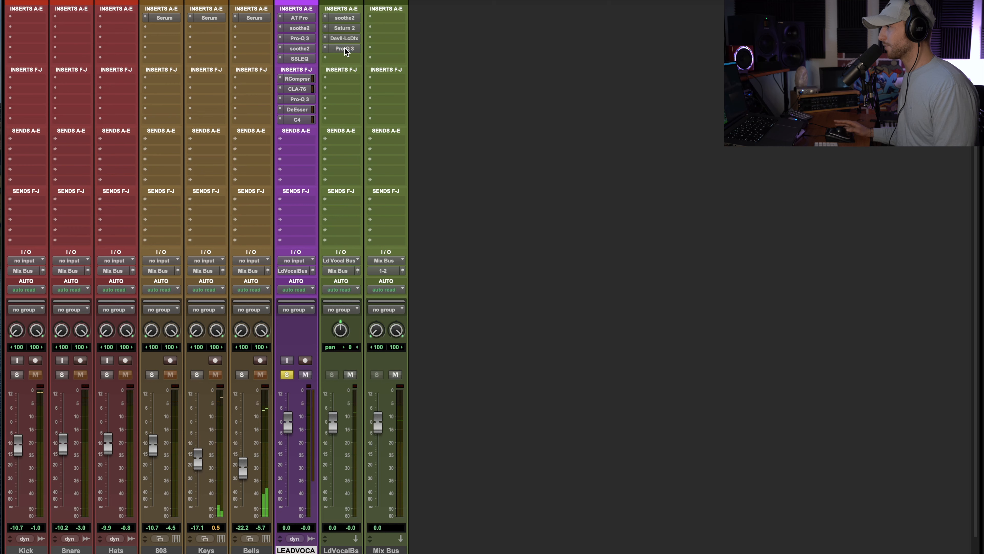
drag(540, 143, 420, 104)
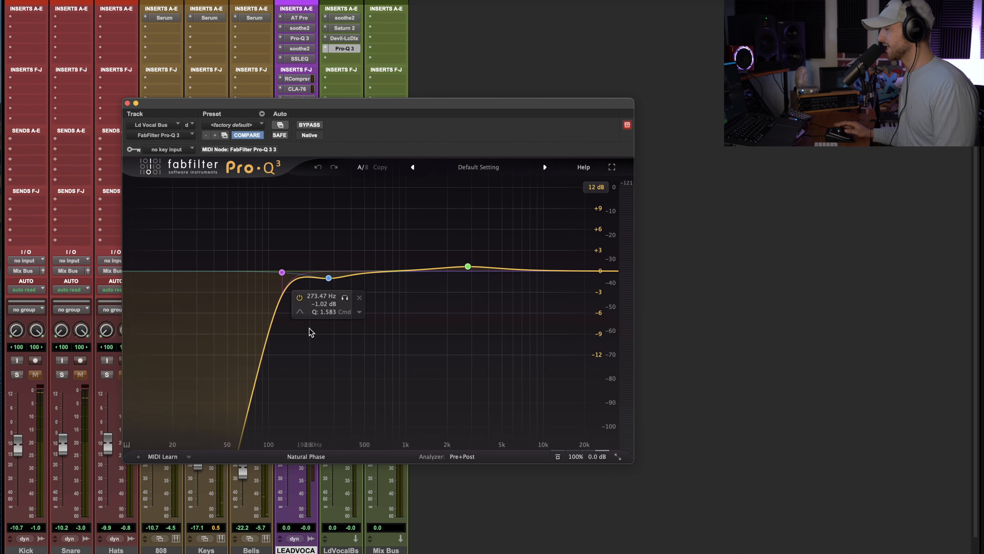
click(329, 278)
click(345, 298)
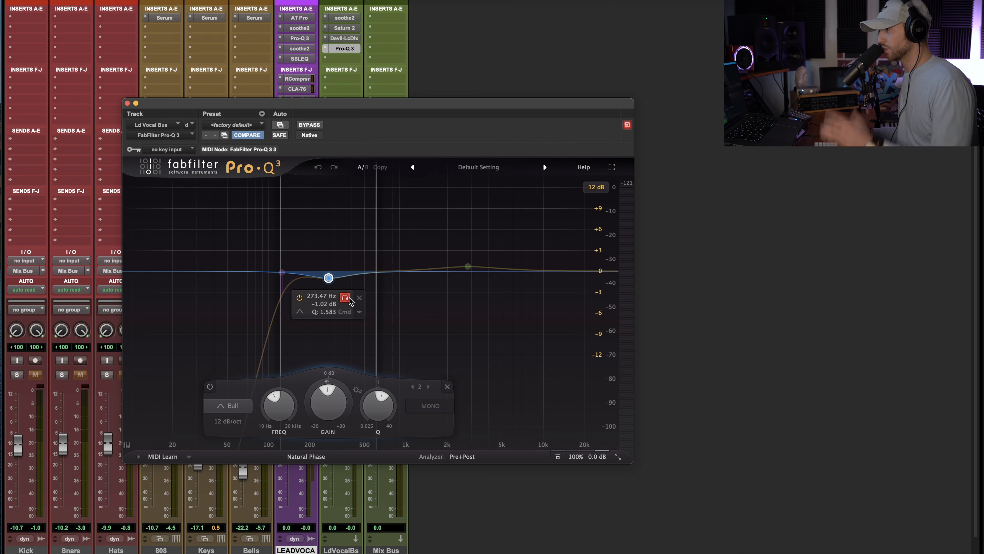
Briefly solo the 2820.7 Hz bell band of Pro-Q 3 on the Ld Vocal Bus
mouse_move(477, 265)
click(484, 233)
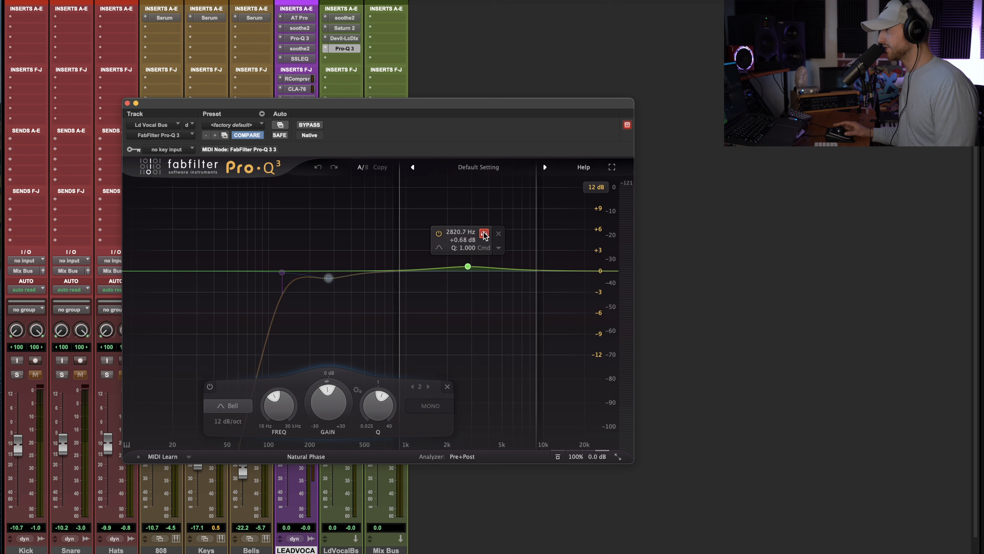
click(484, 234)
Compare the playing vocal with the Ld Vocal Bus Pro-Q 3 bypassed and active, then close the plug-in
key(space)
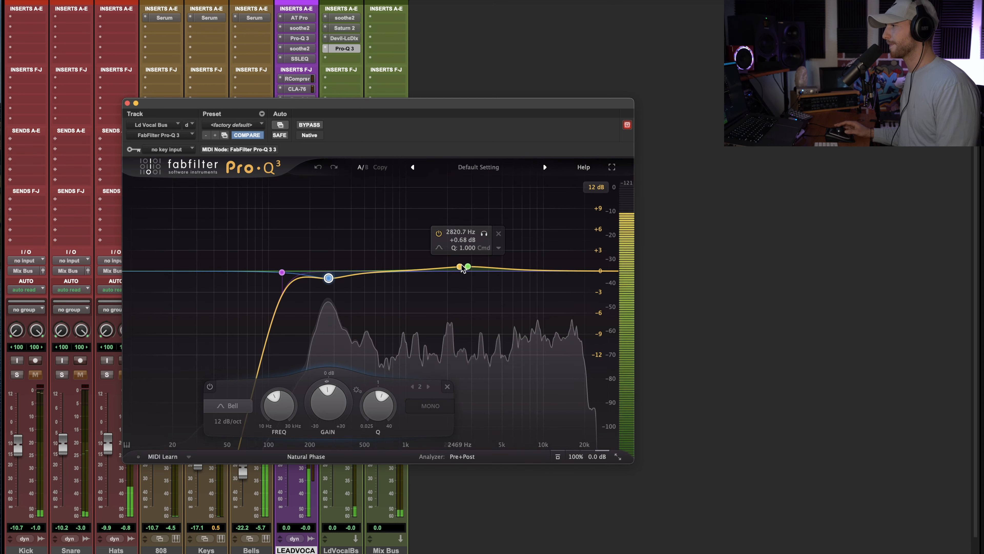
click(312, 125)
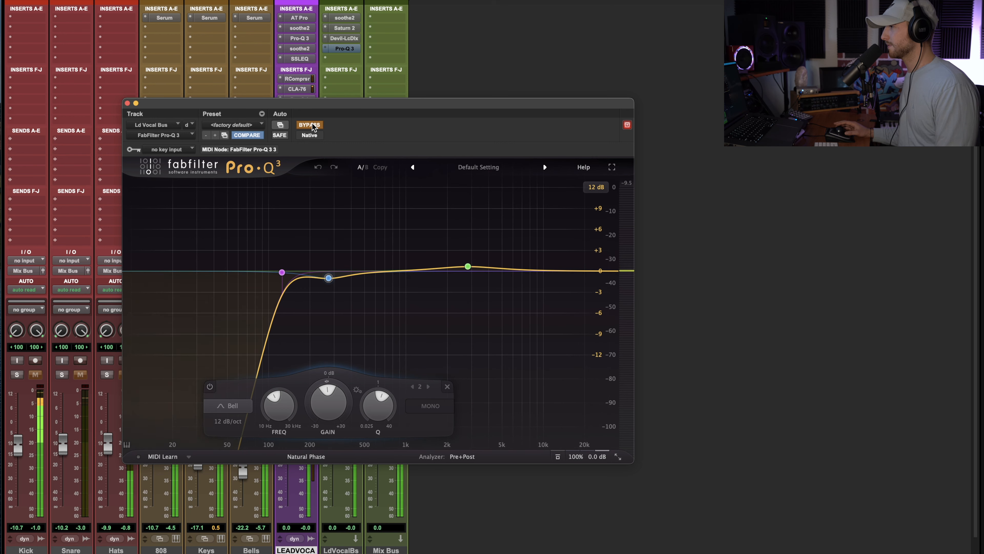
click(313, 126)
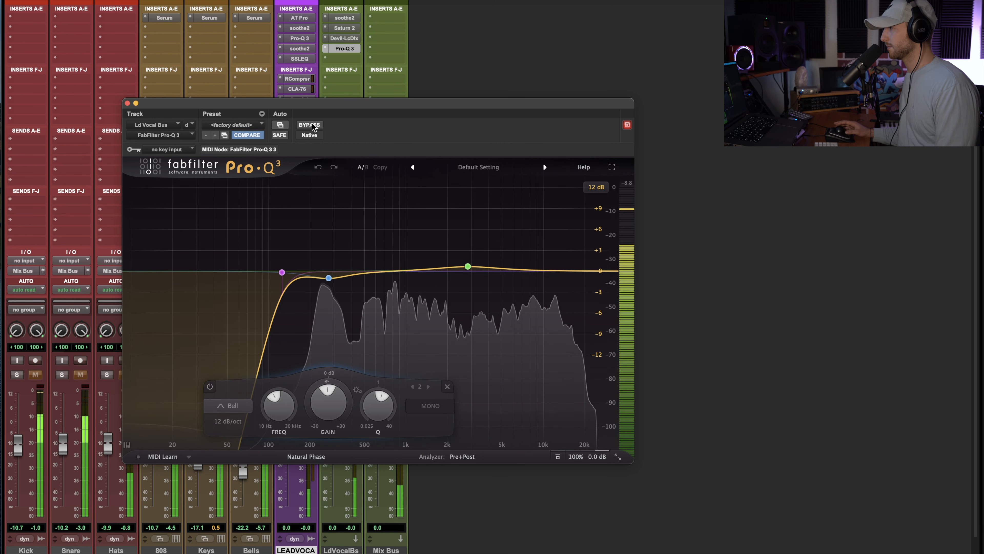
key(space)
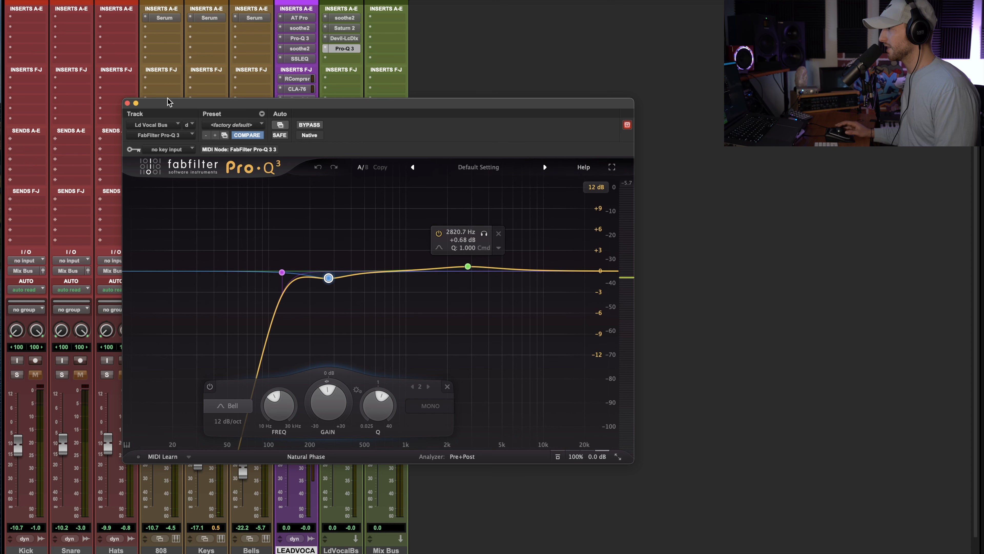
click(127, 103)
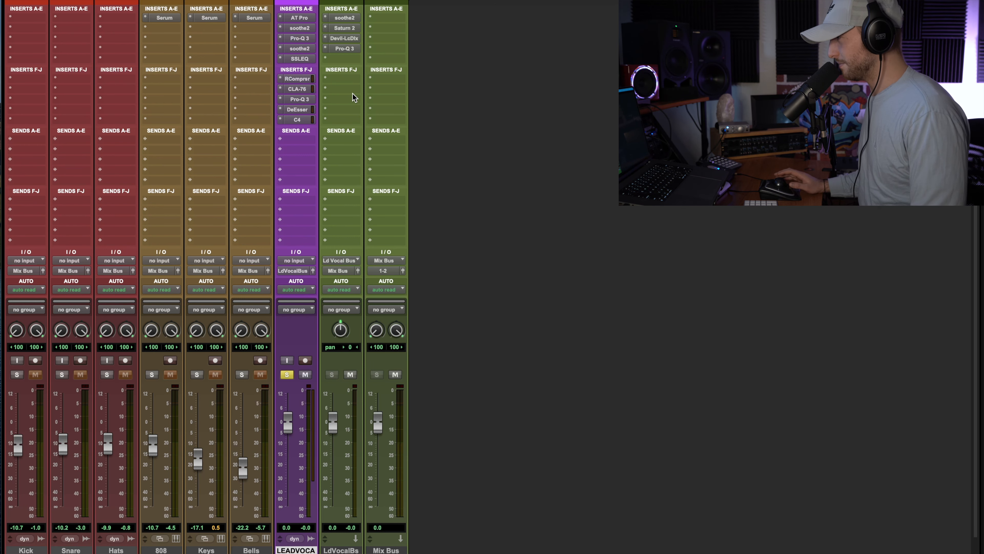
Bypass all inserts on the Ld Vocal Bus and Lead Vocal, then audition the vocal clip from about 1|1|950 to 4|2|170 in the Edit window
shift+super+click(340, 18)
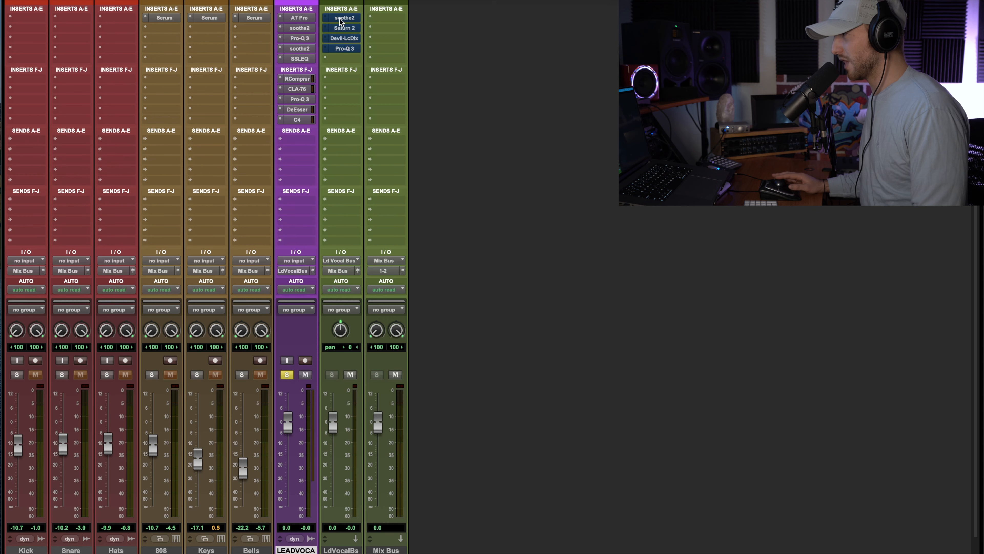
shift+super+click(306, 21)
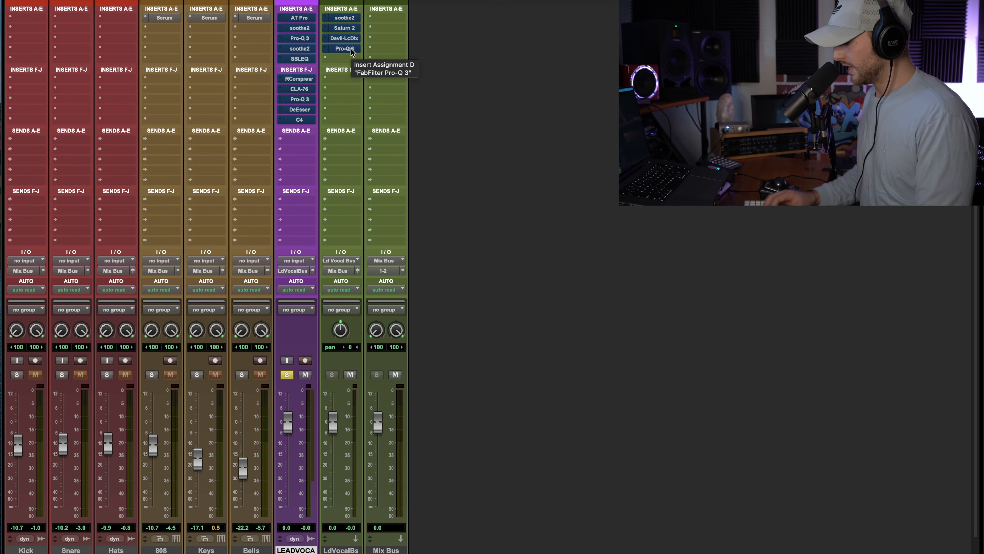
key(super+equal)
drag(409, 386, 521, 395)
key(space)
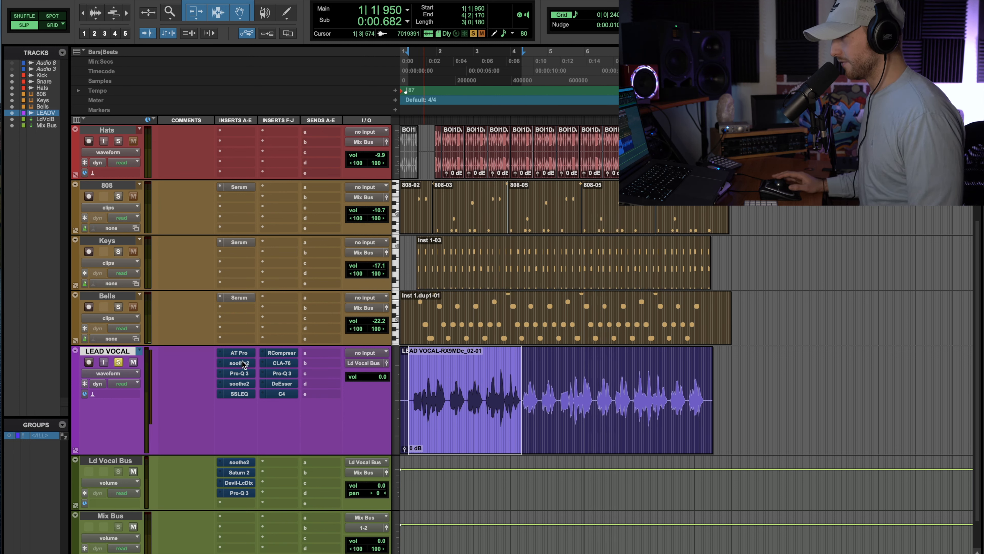
Reactivate all inserts on Lead Vocal and the Ld Vocal Bus and play the processed vocal section
alt+super+click(238, 353)
alt+super+click(245, 463)
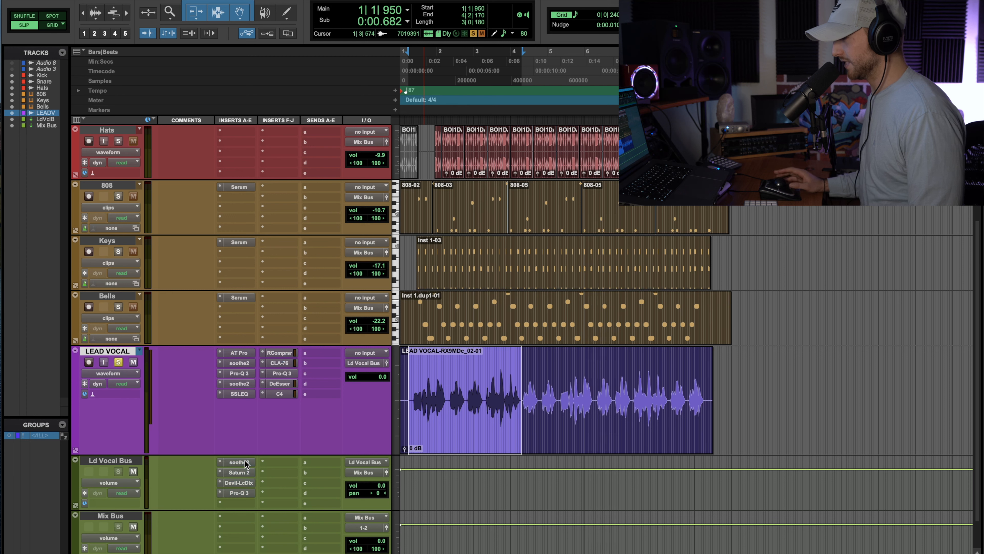
key(space)
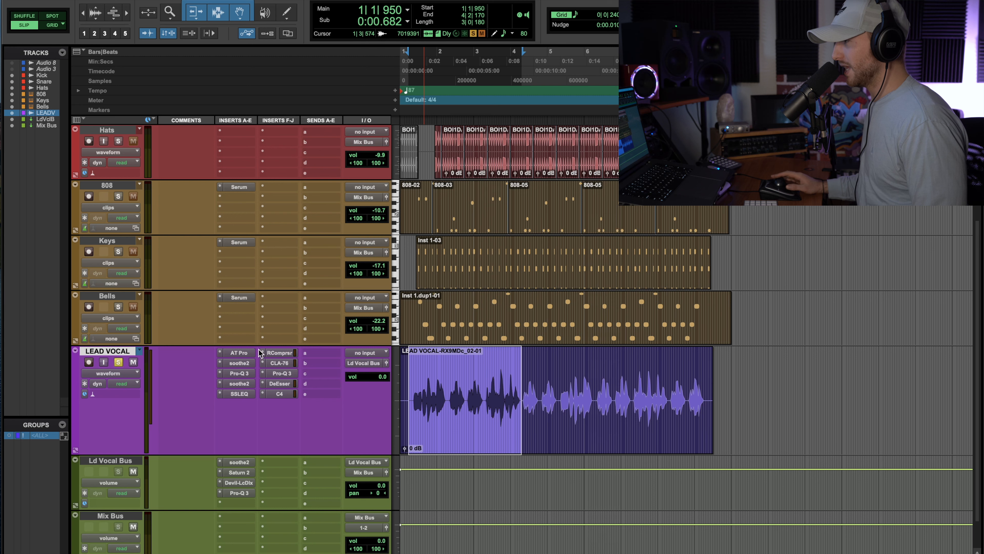
Bypass all inserts on both vocal tracks again, unsolo Lead Vocal and audition the unprocessed vocal with the beat
alt+super+click(241, 354)
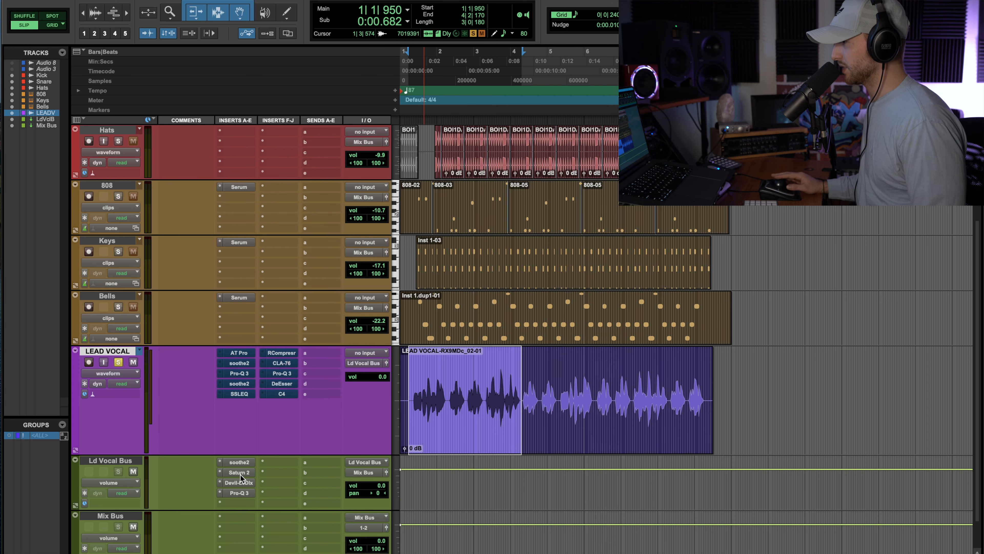
alt+super+click(244, 463)
scroll(458, 237, up, 3)
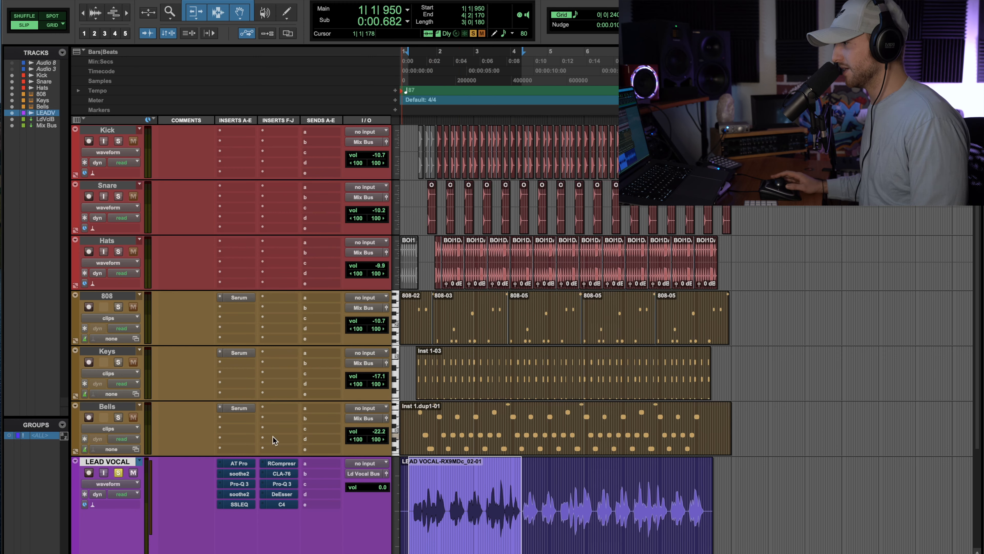
scroll(409, 413, down, 3)
click(119, 362)
key(space)
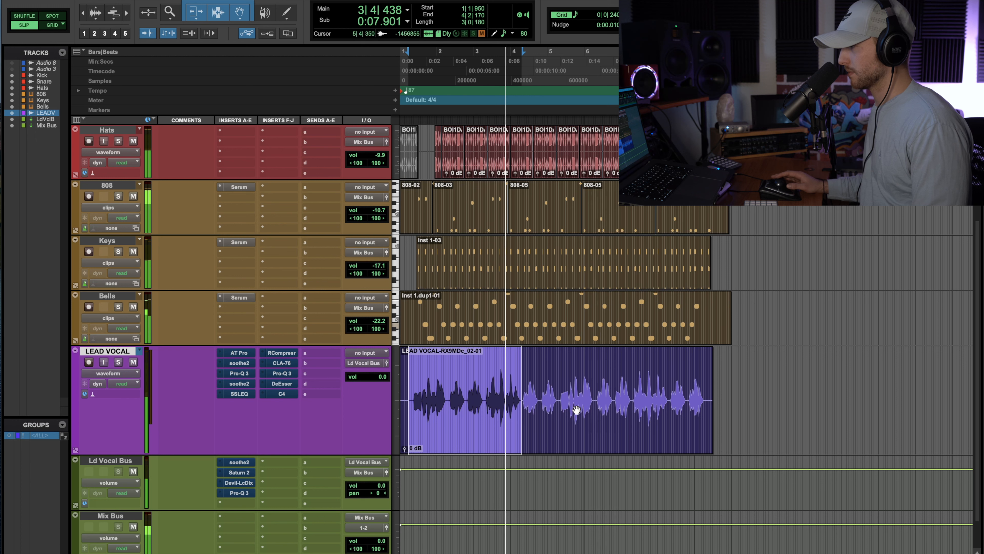
key(space)
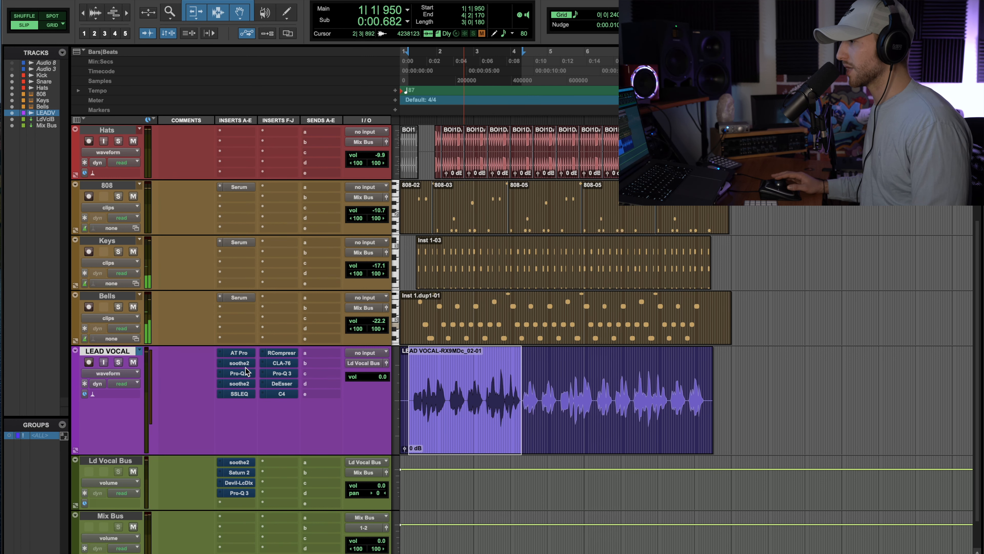
Reactivate all inserts on both vocal tracks and play nearly the whole vocal clip, from about 1|2|287 to 9|2|154, with the beat
key(shift+a)
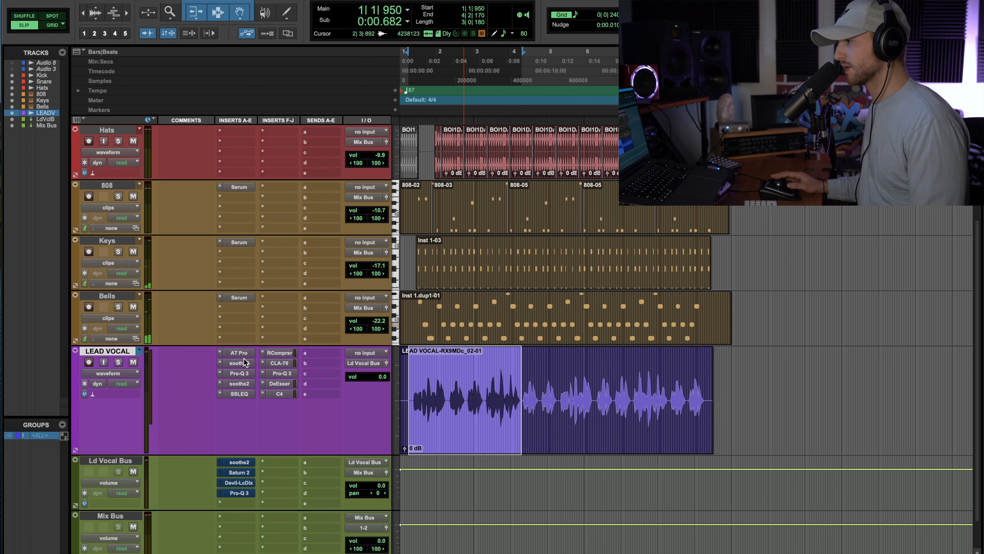
shift+super+click(242, 461)
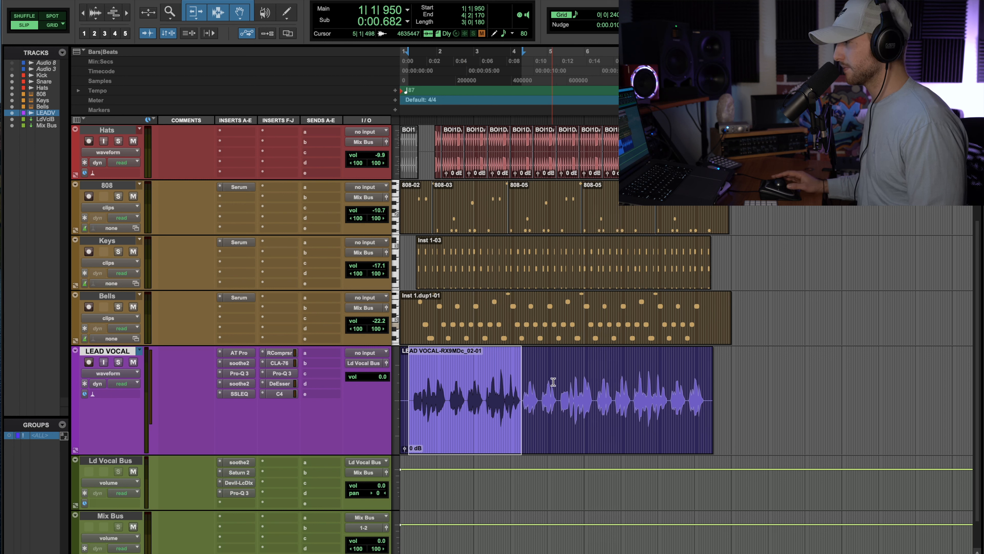
drag(412, 394, 709, 382)
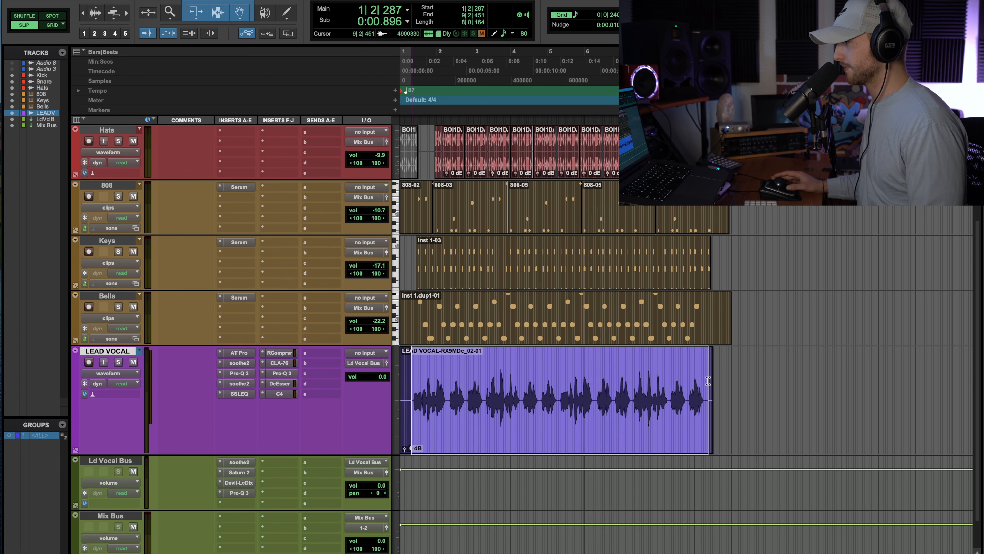
key(space)
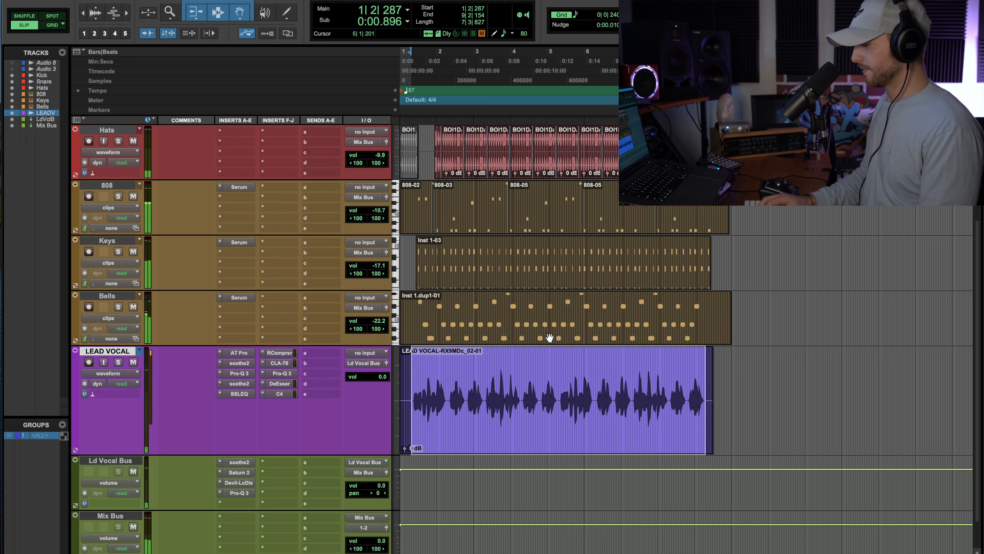
In the Mix window, add a send from the Ld Vocal Bus to a new stereo aux track named Vocal Wide, with the send at 0.0 dB
key(super+equal)
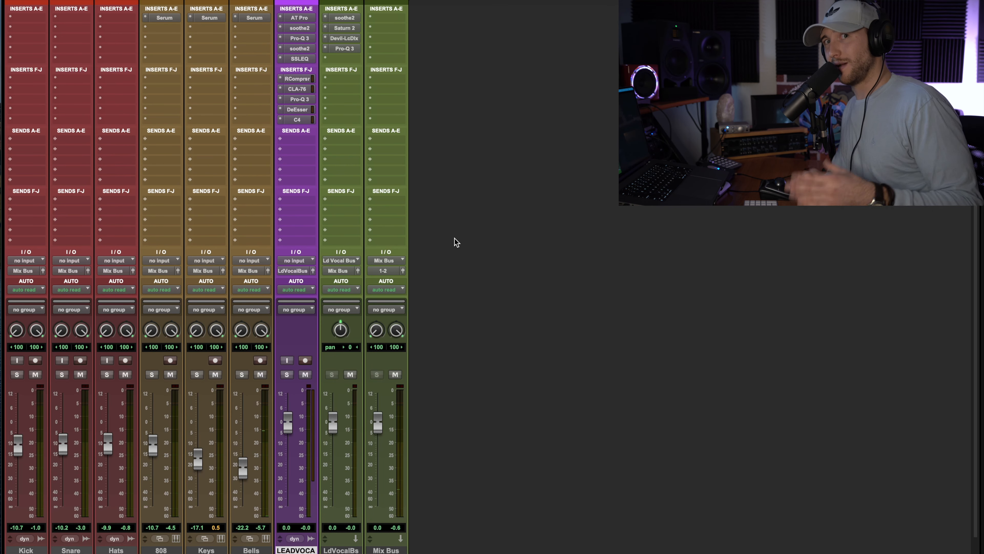
click(340, 138)
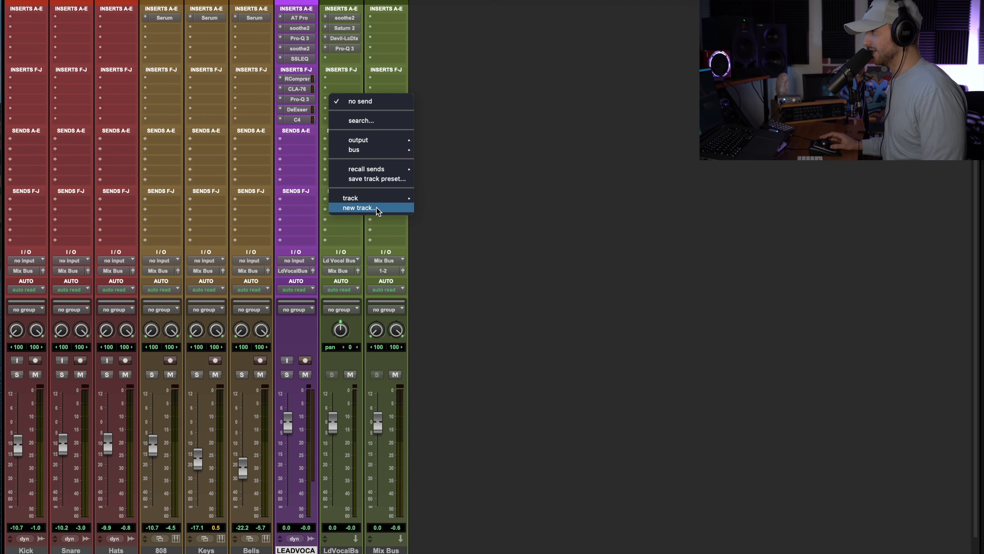
click(378, 207)
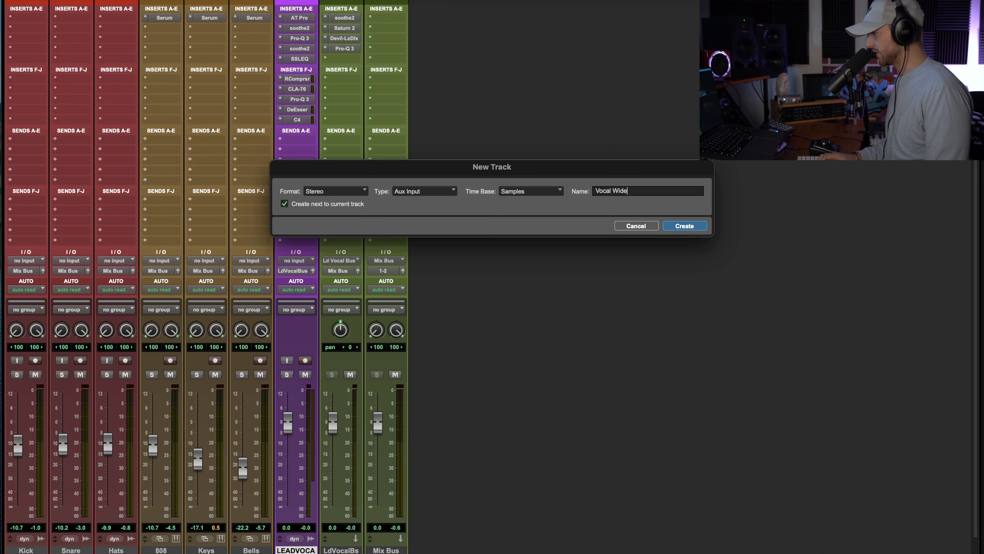
key(Return)
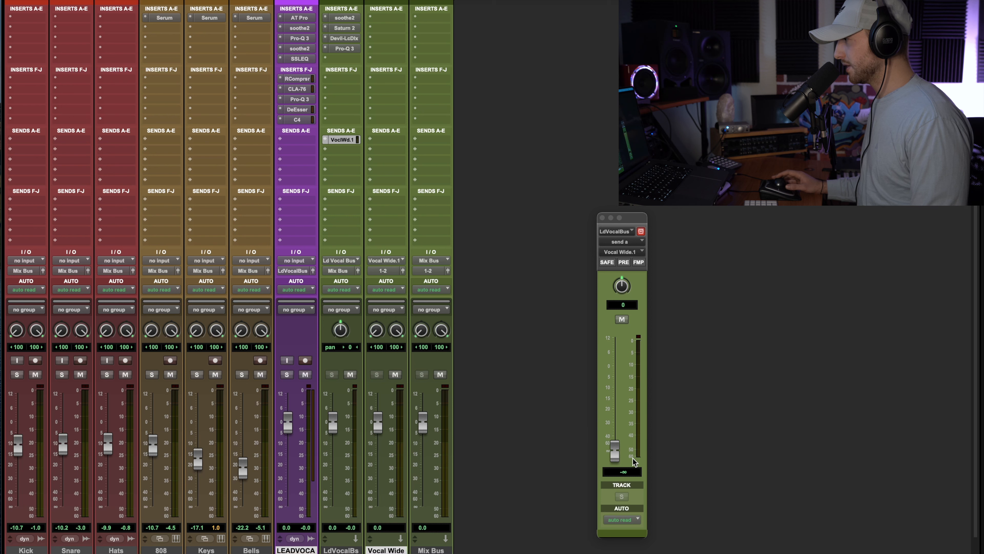
alt+click(616, 451)
Search for MicroShift and insert its stereo version in the first insert slot of the Vocal Wide track
click(385, 18)
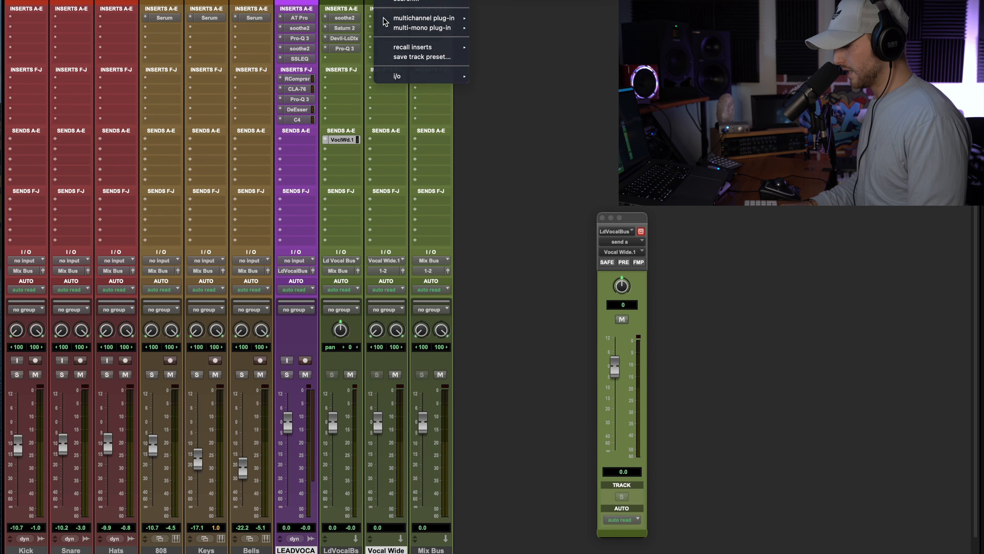
text(mistc)
key(BackSpace)
key(BackSpace)
key(BackSpace)
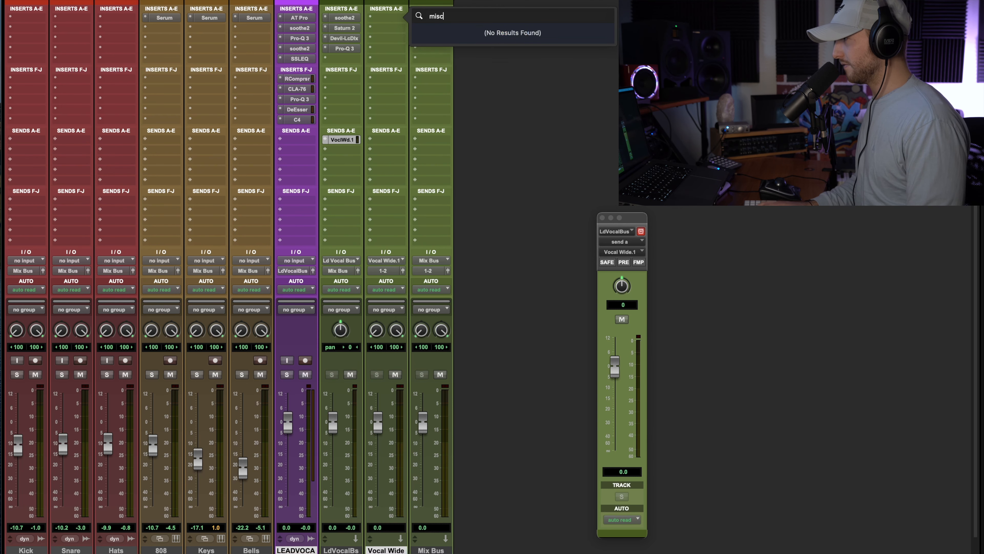
text(cro)
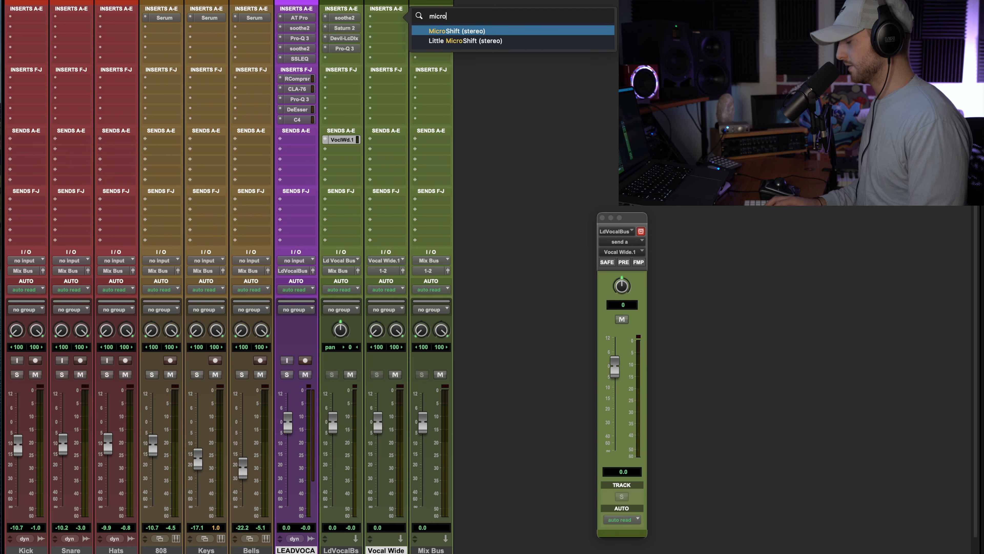
key(Escape)
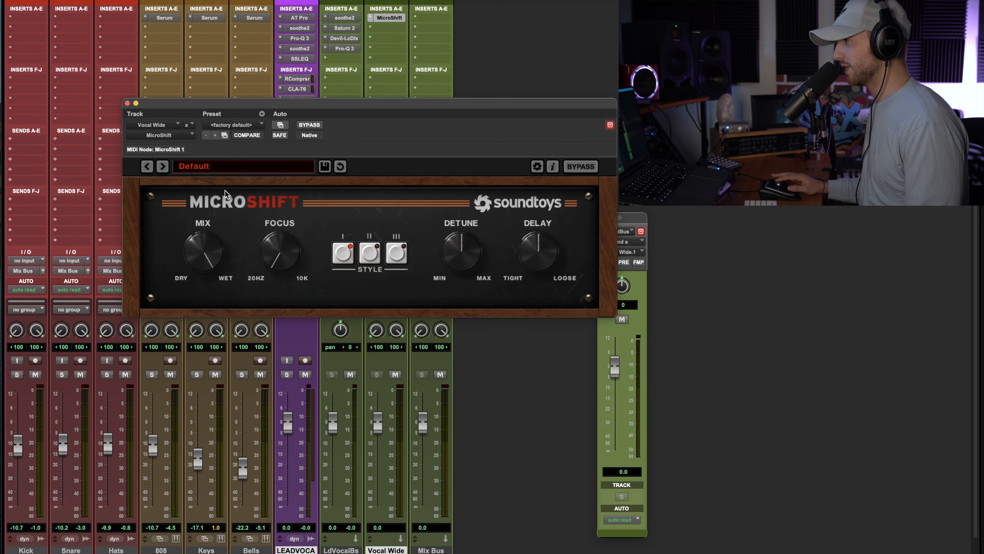
Load the LeadVocalClarity preset in MicroShift and close the plug-in
click(217, 171)
click(224, 247)
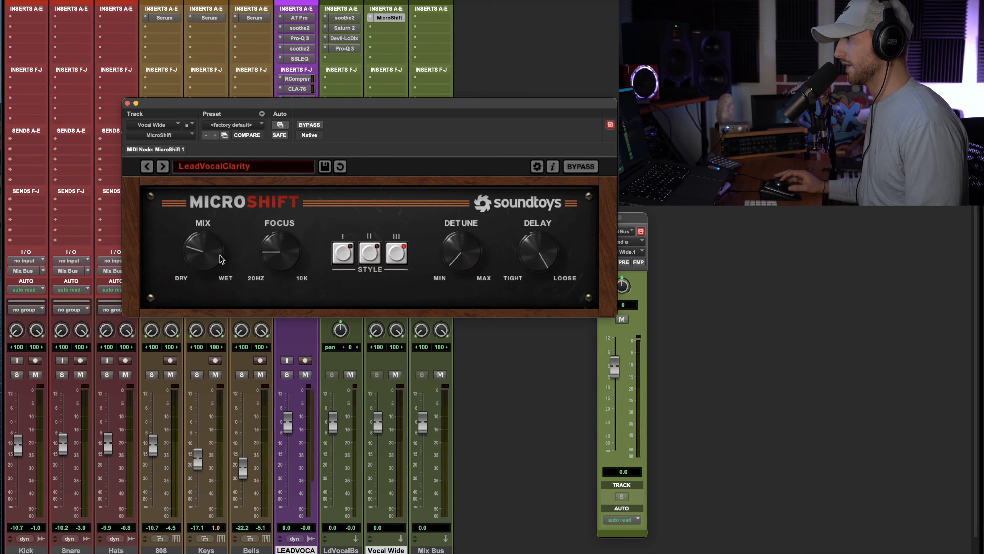
click(127, 103)
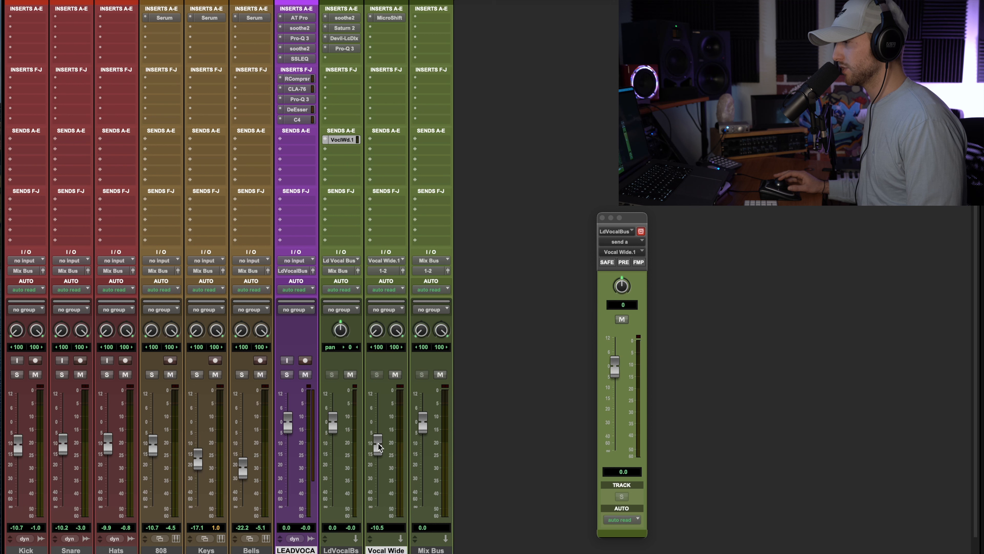
Audition the widening effect during playback, set the Vocal Wide fader to -17.9 dB and close the send window
key(space)
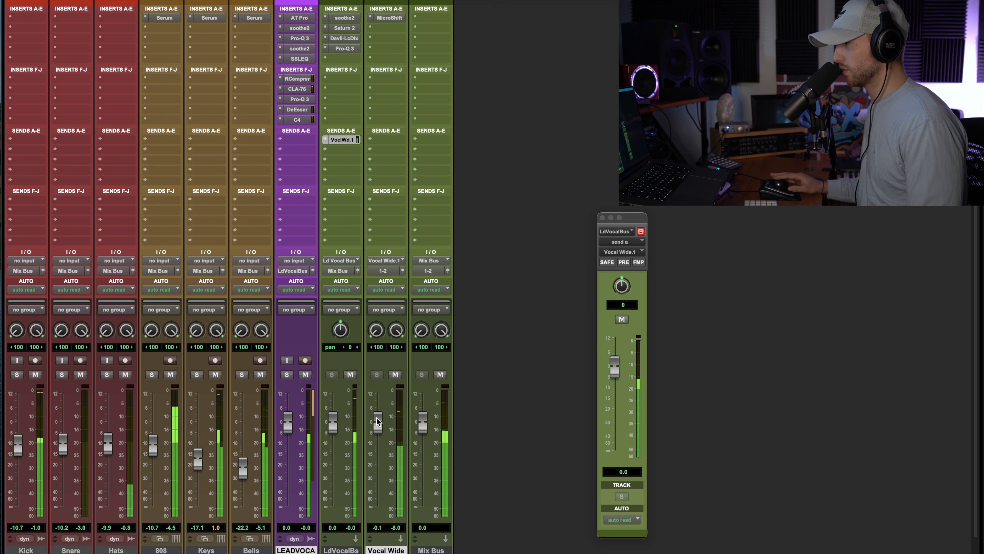
drag(378, 421, 371, 499)
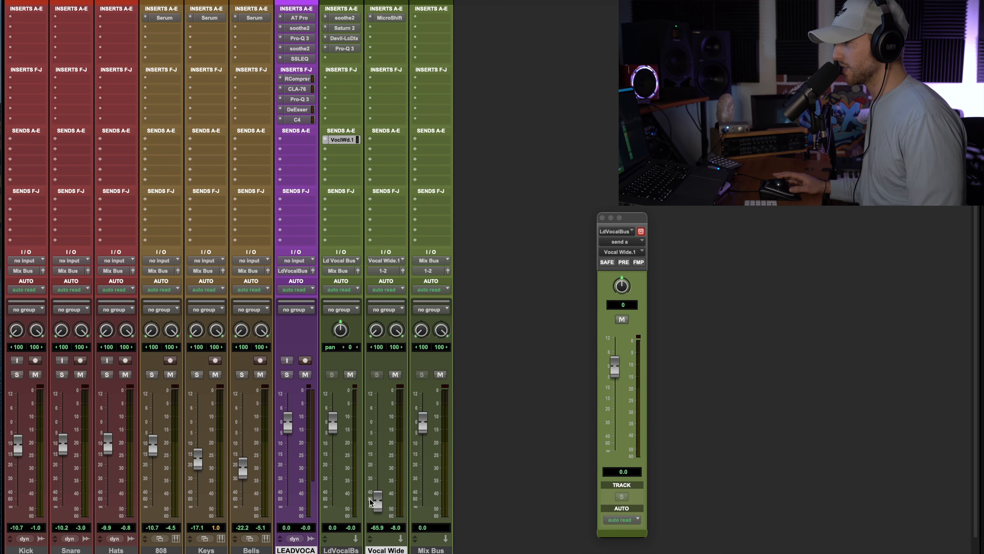
drag(377, 501, 377, 465)
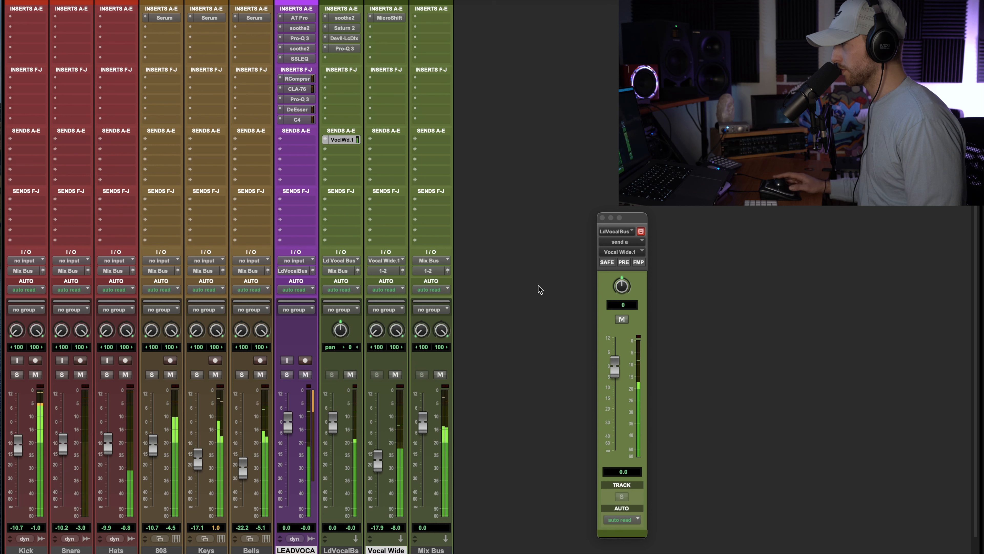
click(602, 218)
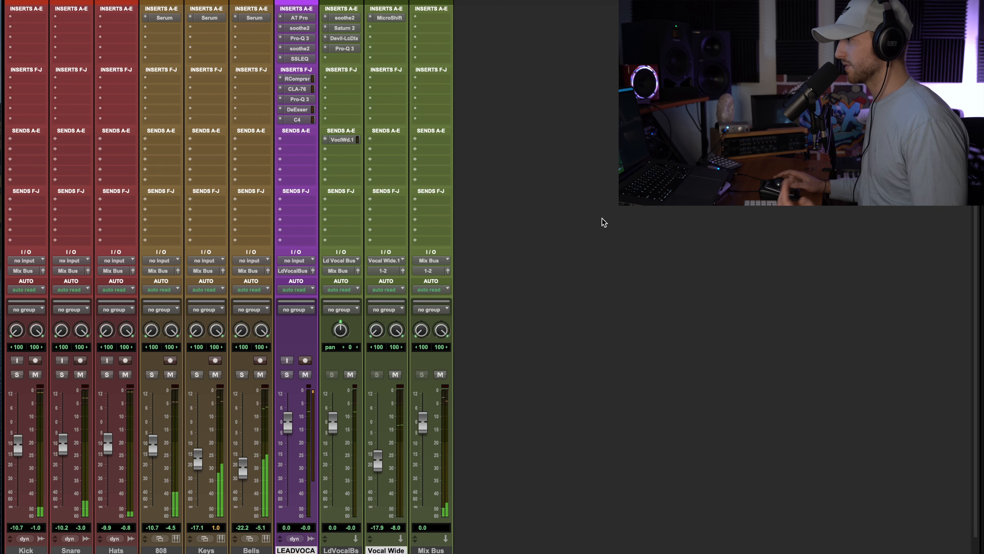
Add a second send from the Ld Vocal Bus to a new stereo aux track named Vocal Reverb1
click(351, 149)
click(360, 218)
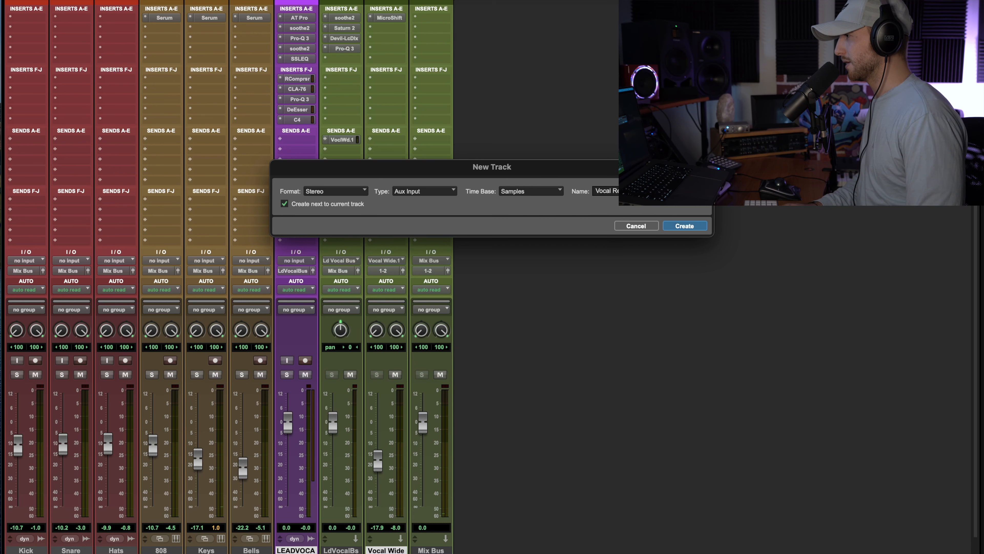
text(Vocal Reverb)
key(Return)
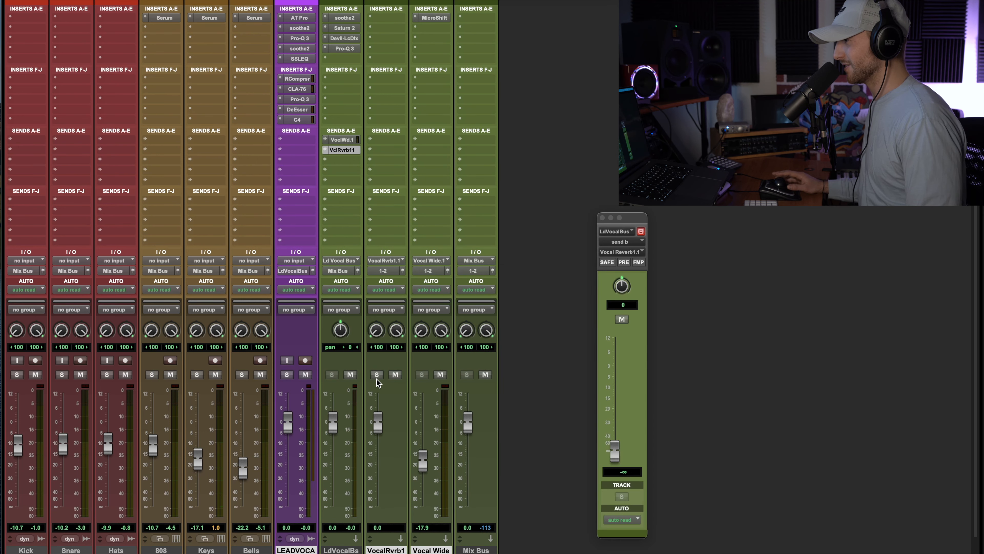
Solo-safe the Vocal Reverb 1 track and insert the stereo version of RC 48 in its first insert slot
super+click(377, 377)
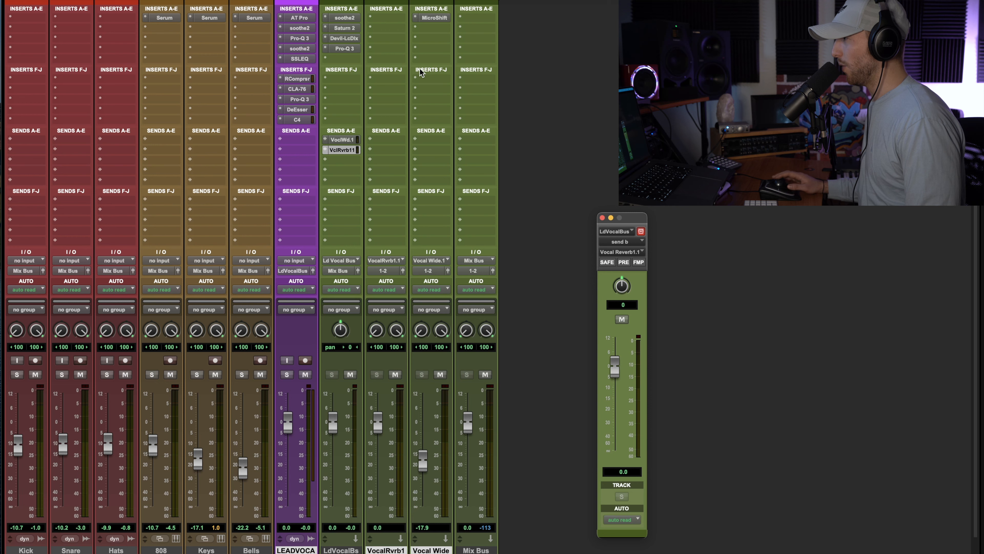
click(391, 18)
text(rc 48)
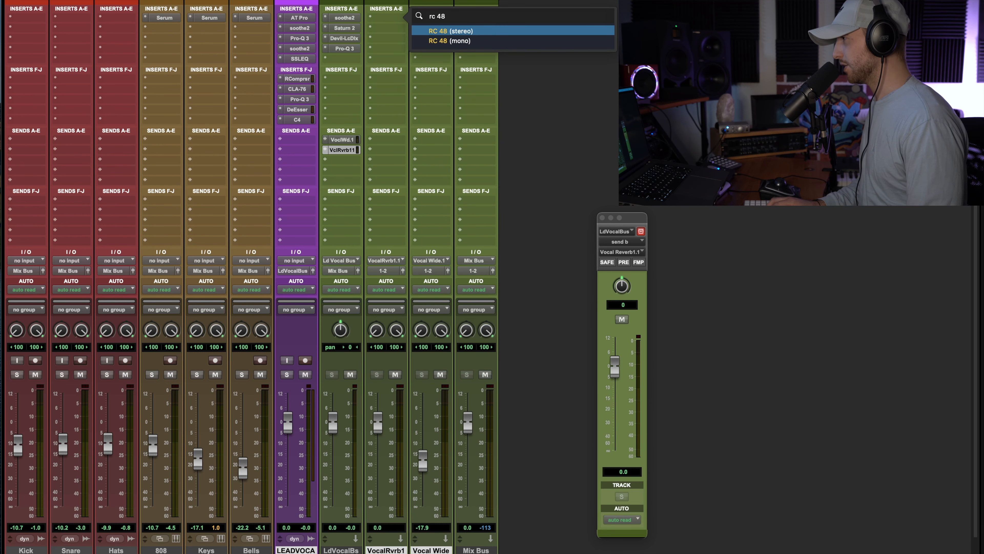
key(Return)
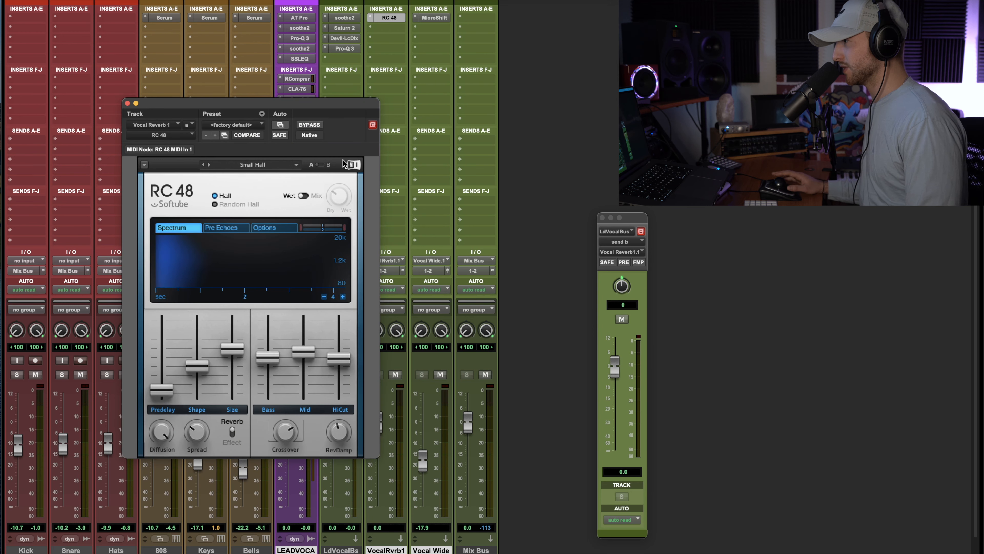
Load the Pop Vocal preset from RC 48's Medium category and close the plug-in
click(268, 165)
mouse_move(232, 229)
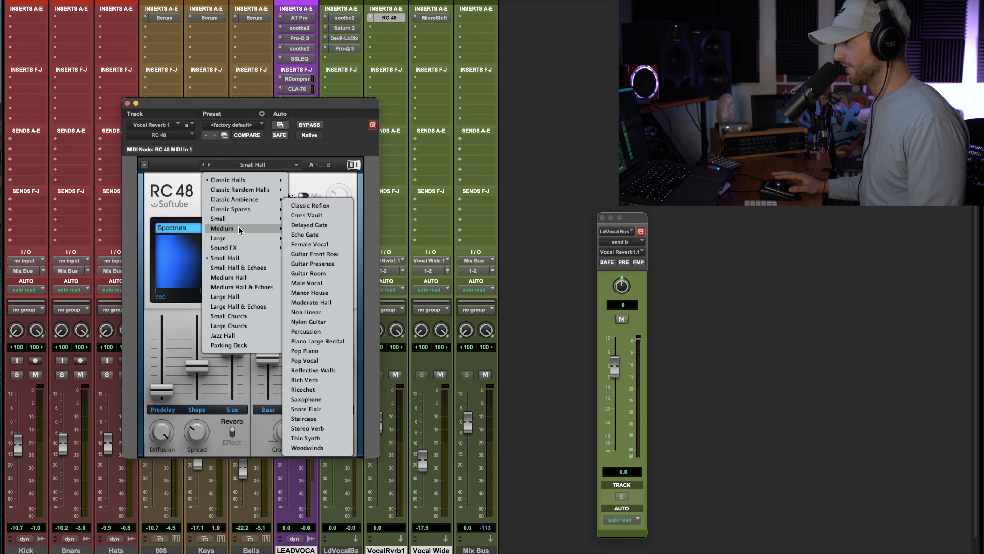
click(321, 360)
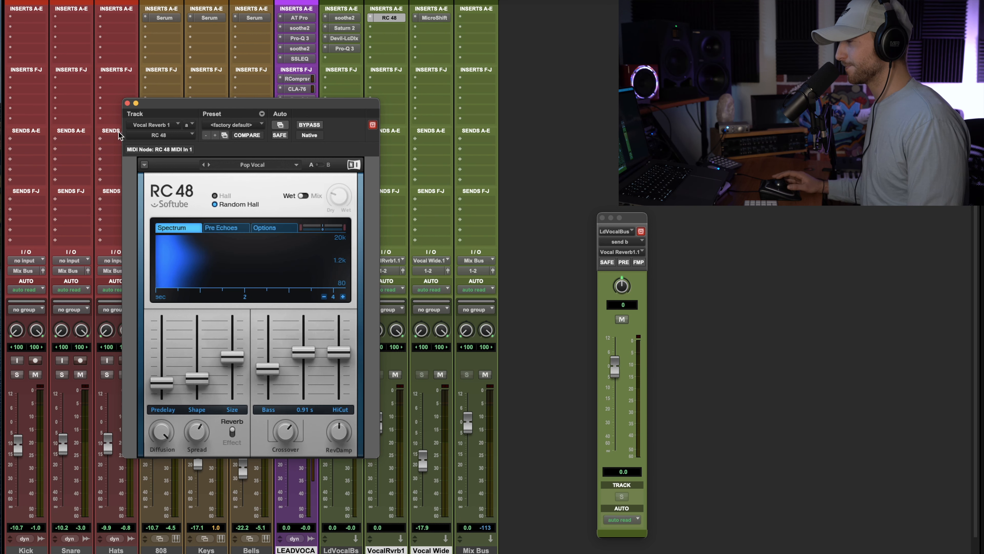
click(128, 103)
Audition the reverb during playback and set the Ld Vocal Bus send to Vocal Reverb 1 to about -21.4 dB
key(space)
drag(615, 366, 614, 411)
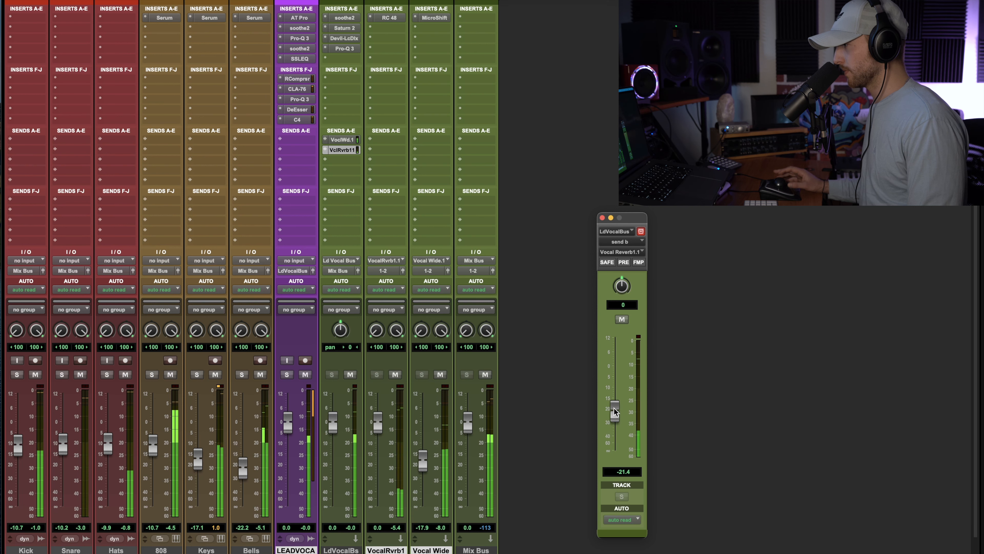
Add a third send from the Ld Vocal Bus to a new stereo aux input track named Vocal Reverb 2
click(341, 159)
click(354, 228)
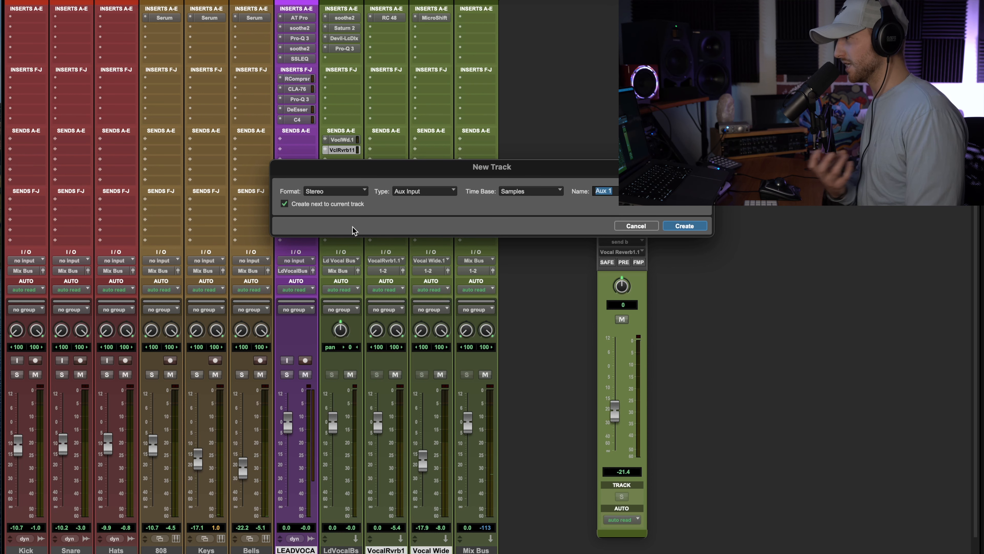
text(Vocal Re)
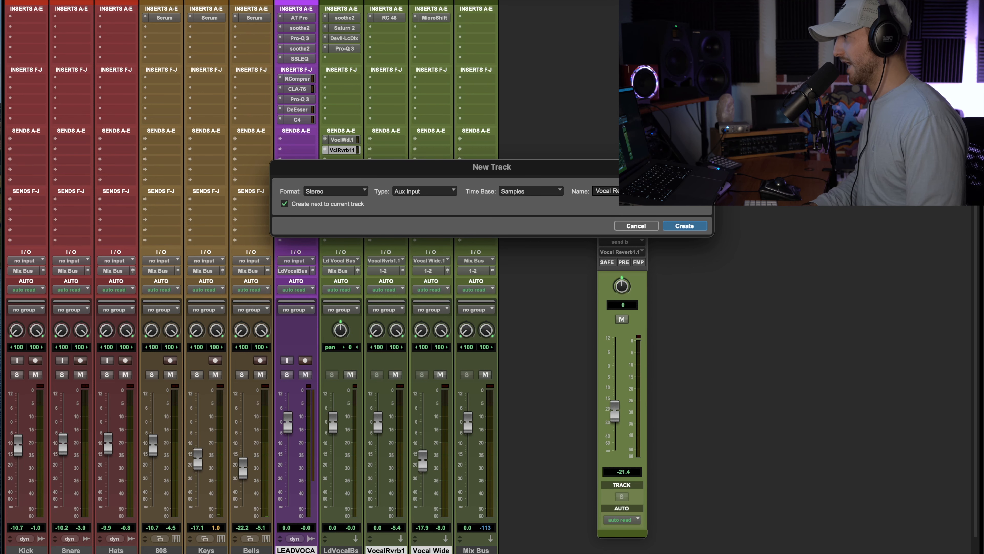
text(verb2)
key(Return)
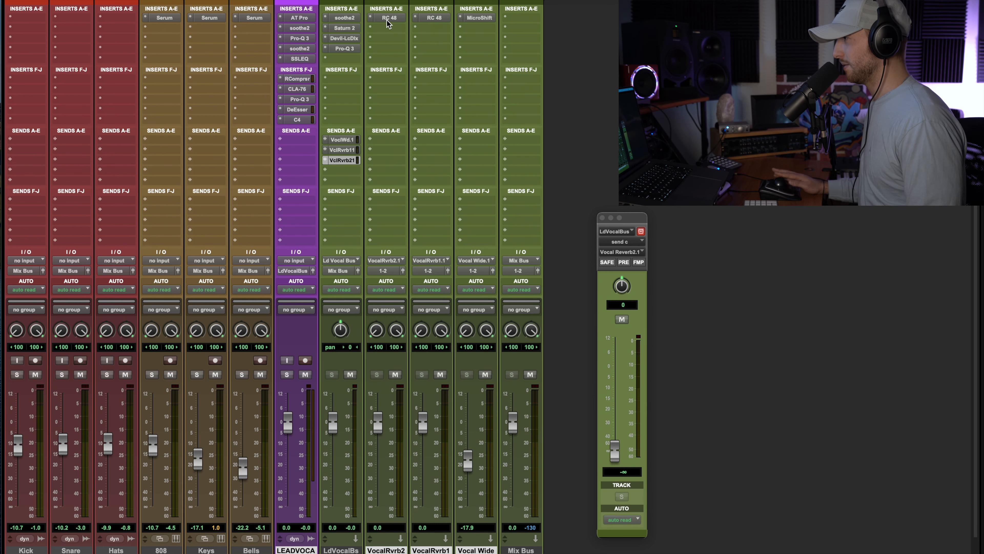
Load the Large Rnd Hall & Echoes preset from Classic Random Halls in the Vocal Reverb 2 track's RC 48
click(389, 18)
click(248, 164)
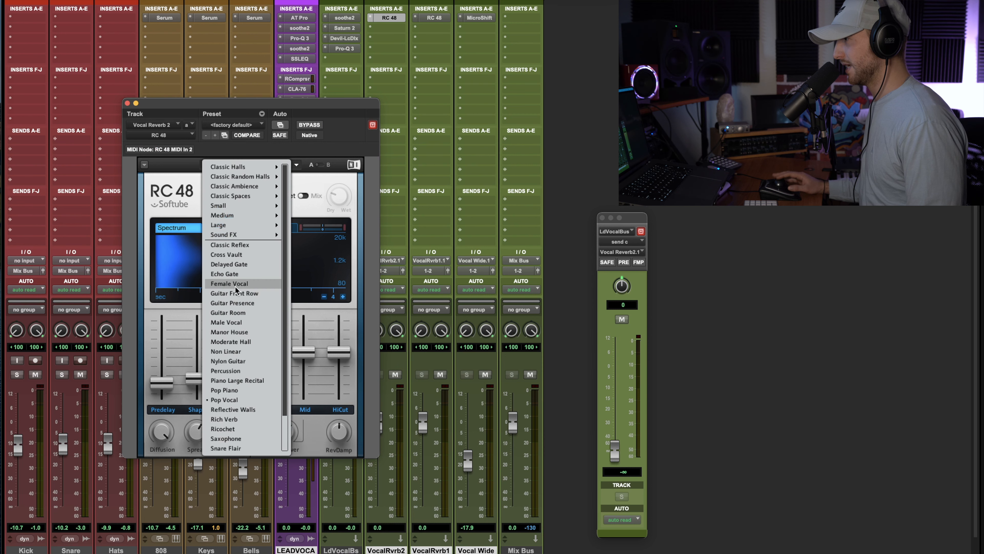
mouse_move(229, 225)
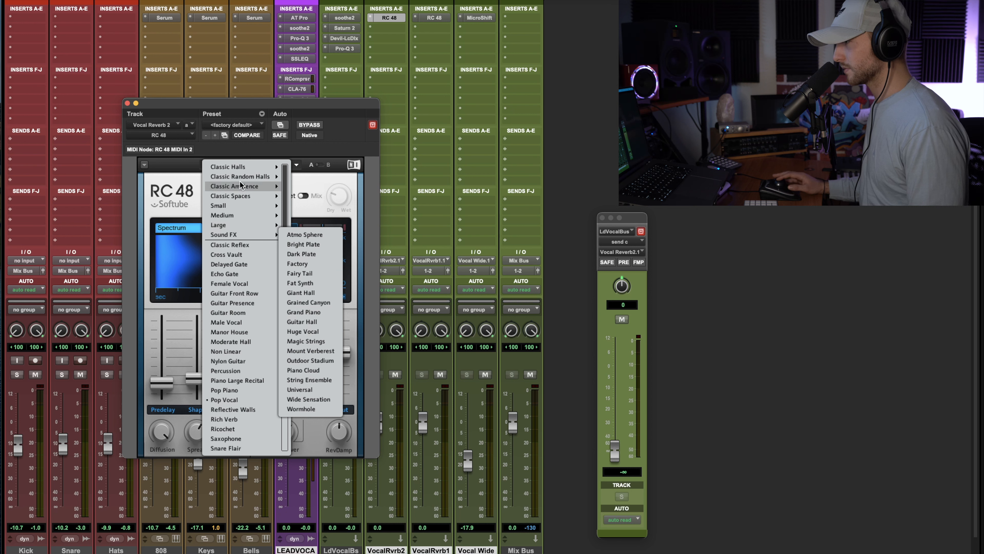
mouse_move(240, 175)
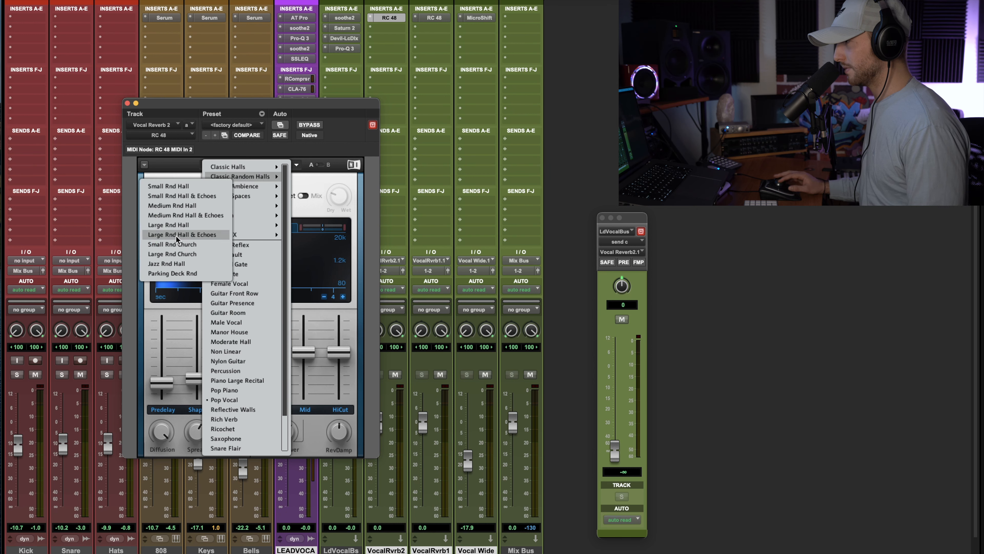
click(187, 235)
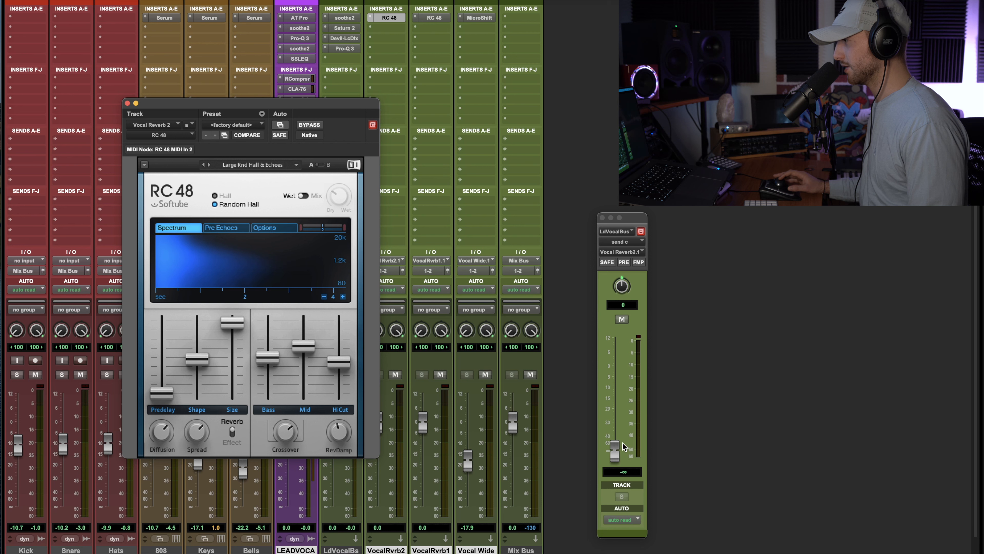
Set the Ld Vocal Bus send to Vocal Reverb 2 to about -19.3 dB and close RC 48
drag(615, 451, 602, 409)
click(127, 103)
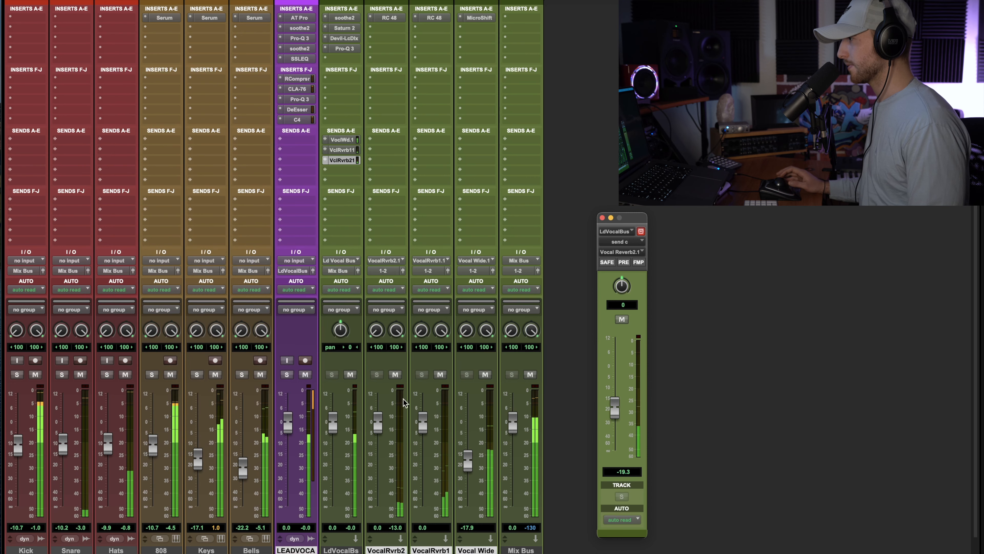